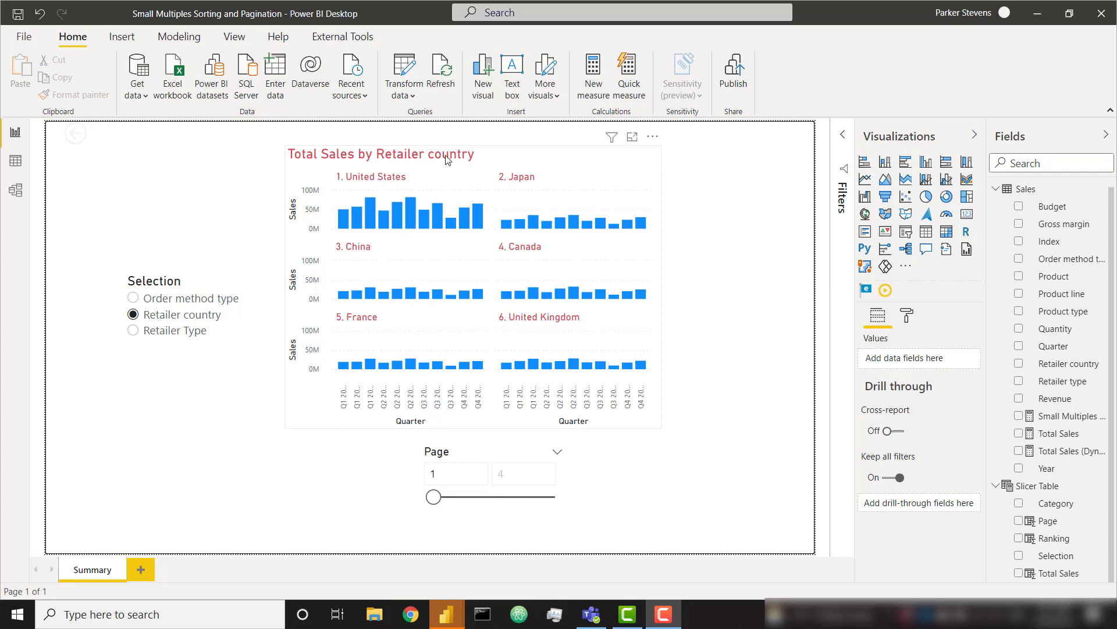
# Step: Pick Retailer Type in the Selection slicer to chart Total Sales by Retailer Type
pyautogui.click(185, 331)
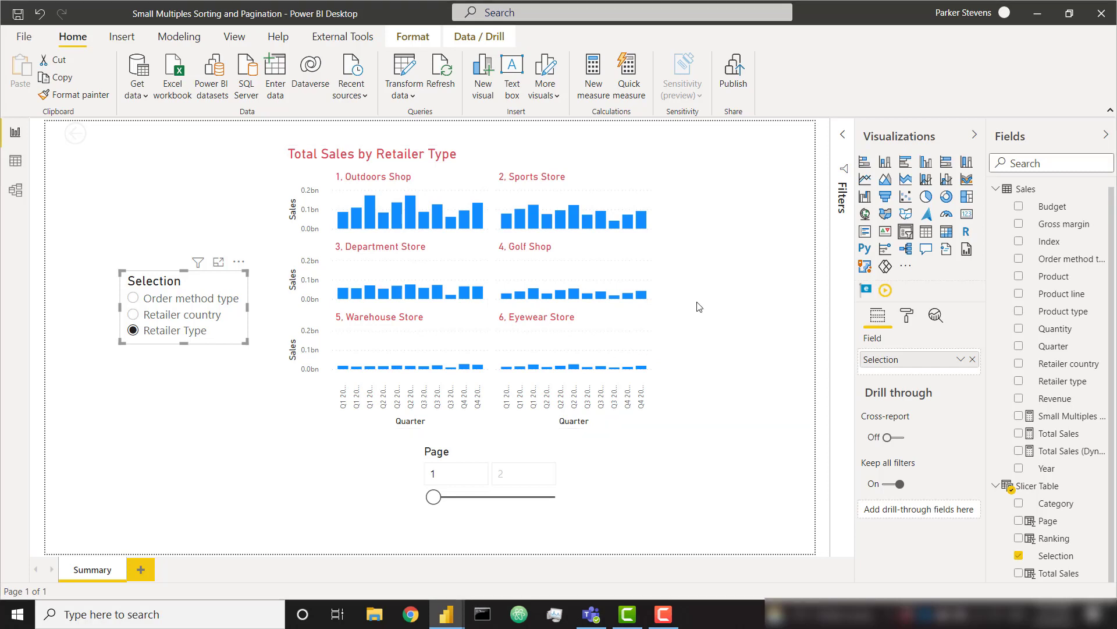
# Step: In the Dynamic Categories report, sort the Retailer country small multiples ascending by category
pyautogui.moveTo(447, 614)
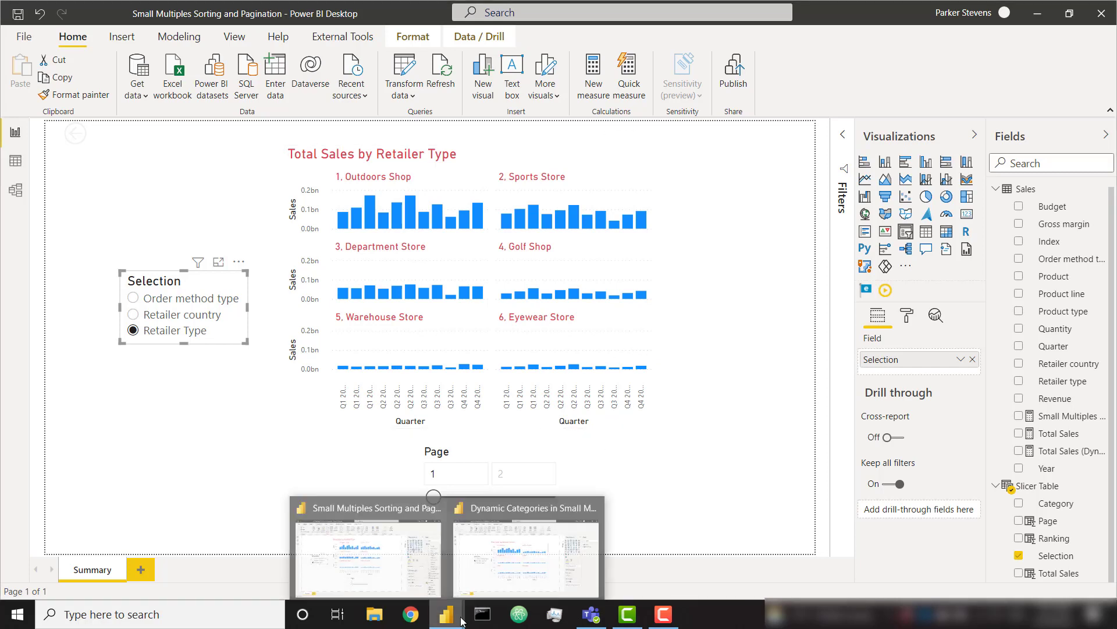
pyautogui.click(581, 543)
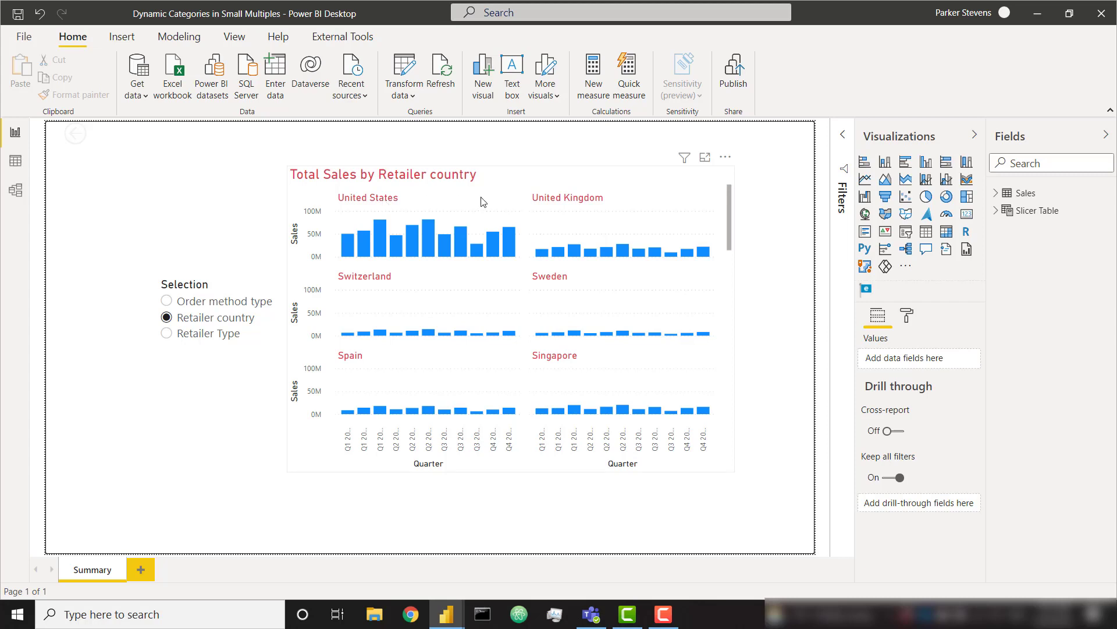
pyautogui.click(502, 178)
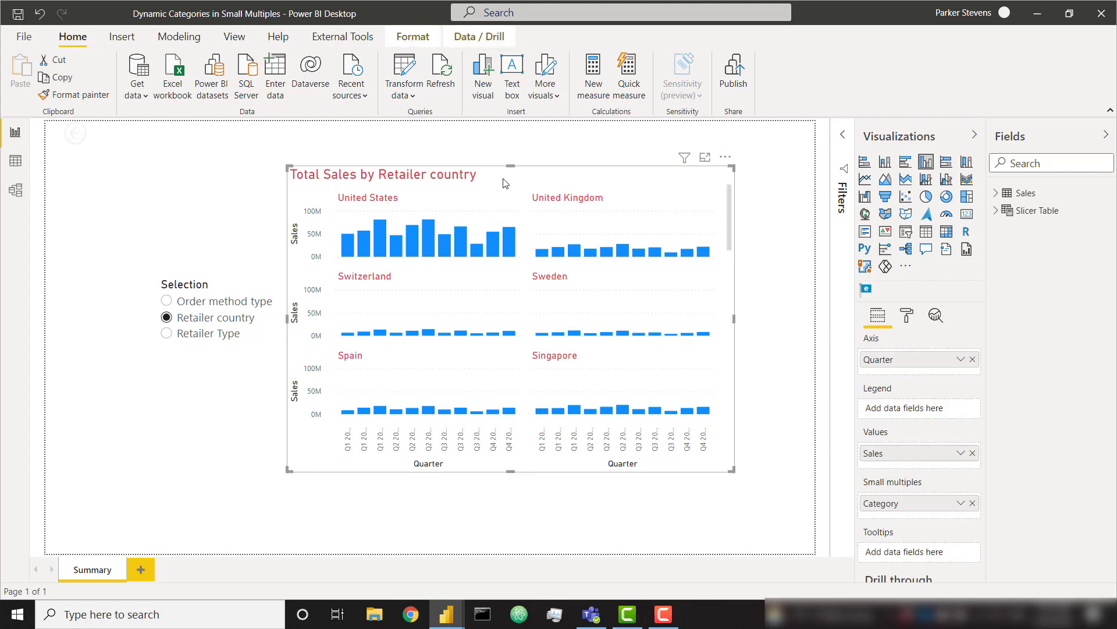
pyautogui.click(725, 157)
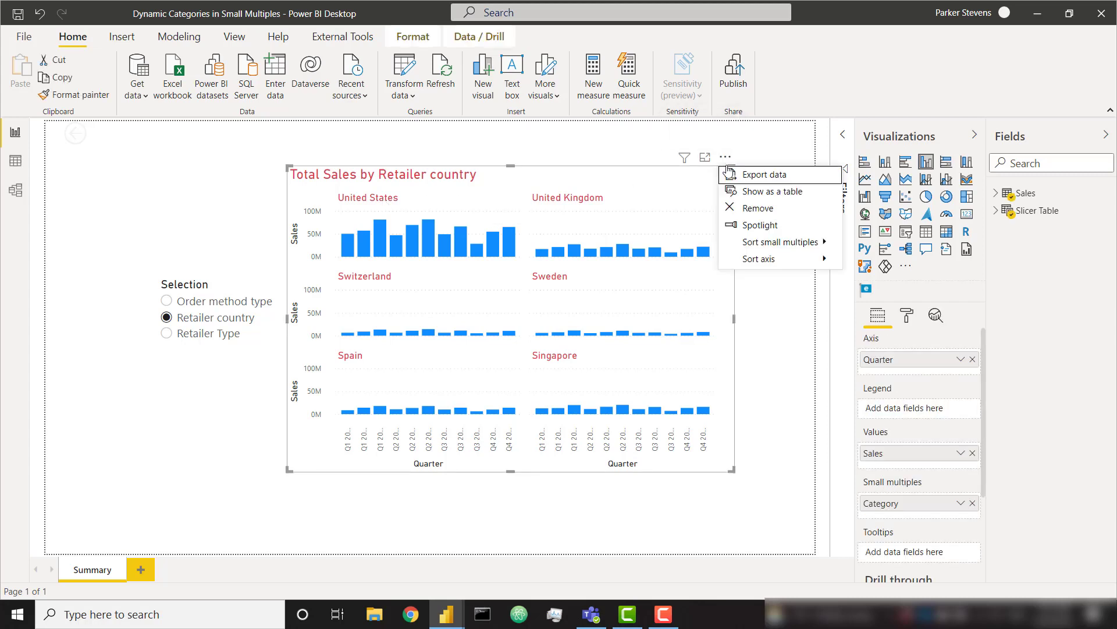
pyautogui.moveTo(751, 247)
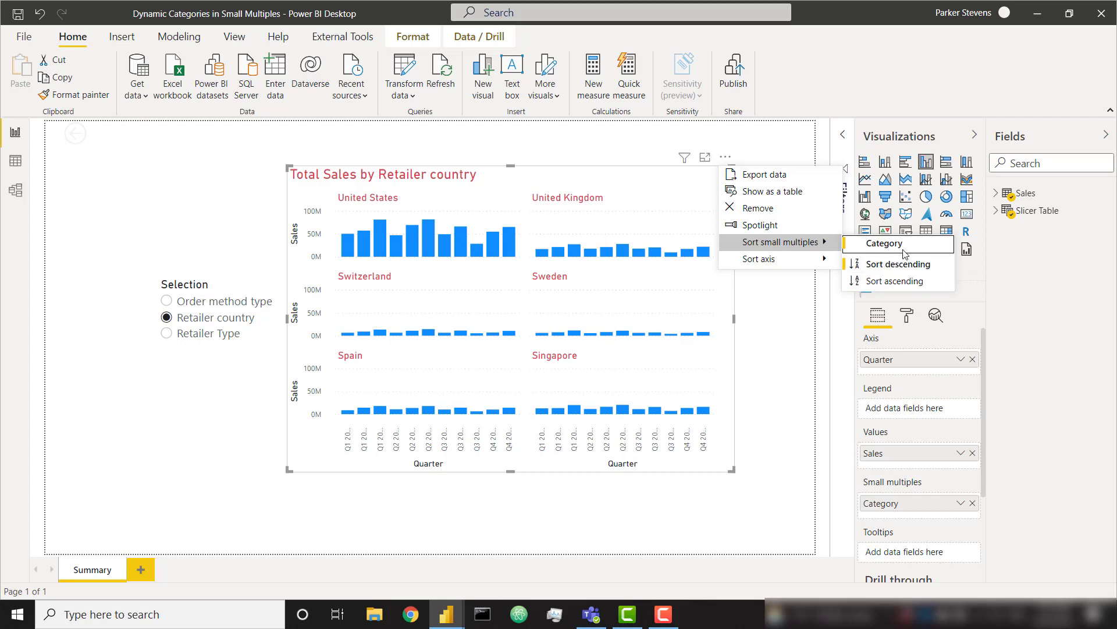
pyautogui.click(910, 281)
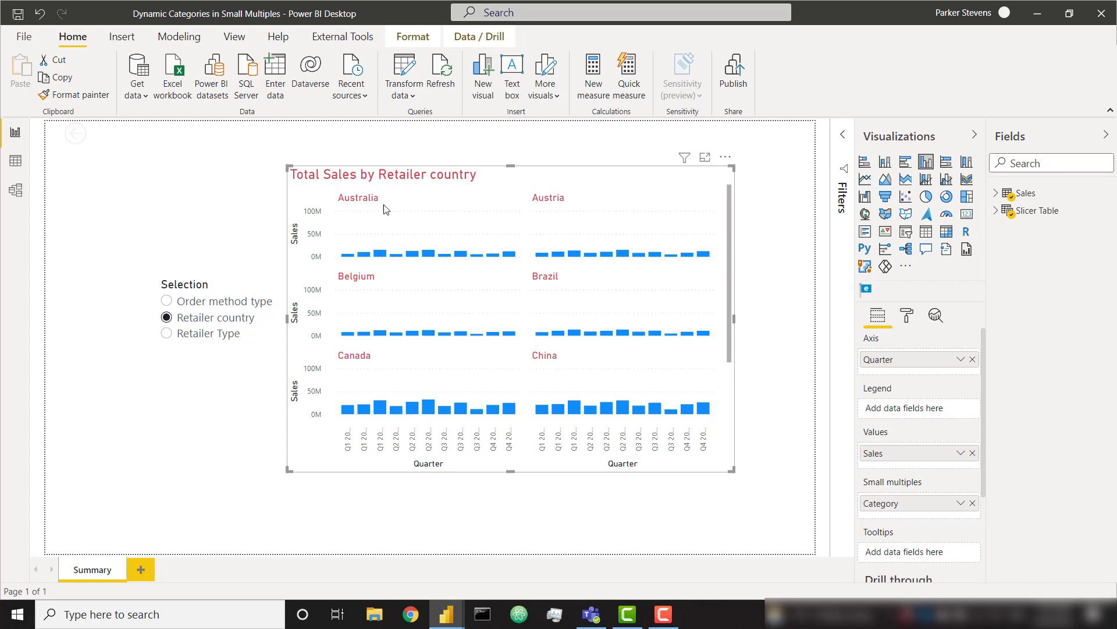
pyautogui.scroll(-5, 536, 329)
pyautogui.scroll(-3, 534, 326)
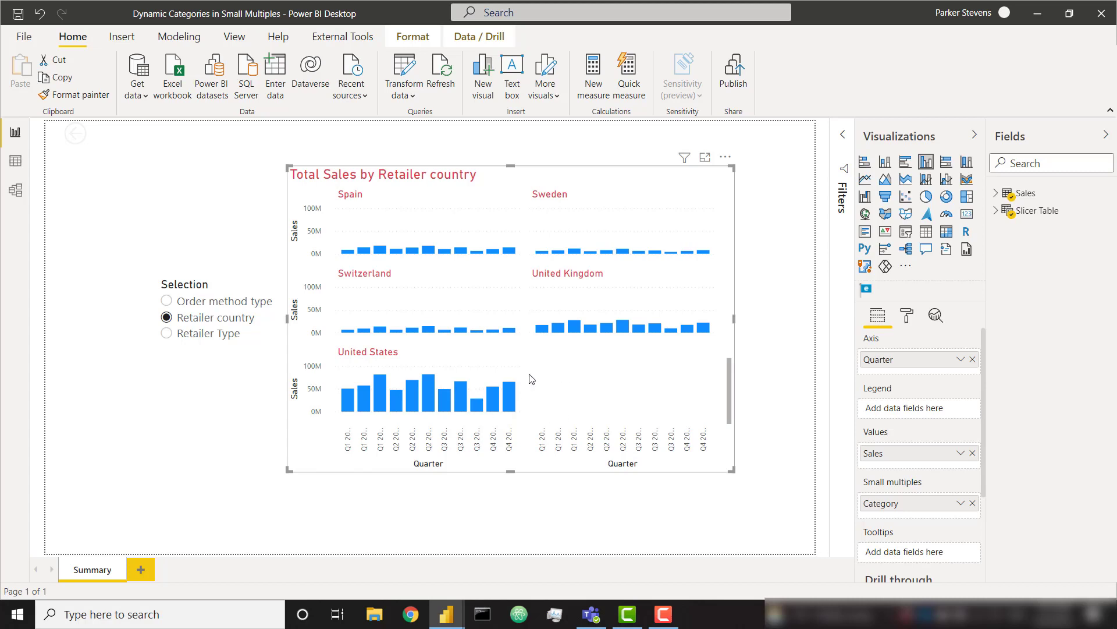
# Step: Switch the Selection slicer to Order method type and scroll through the resulting panels
pyautogui.press('Tab')
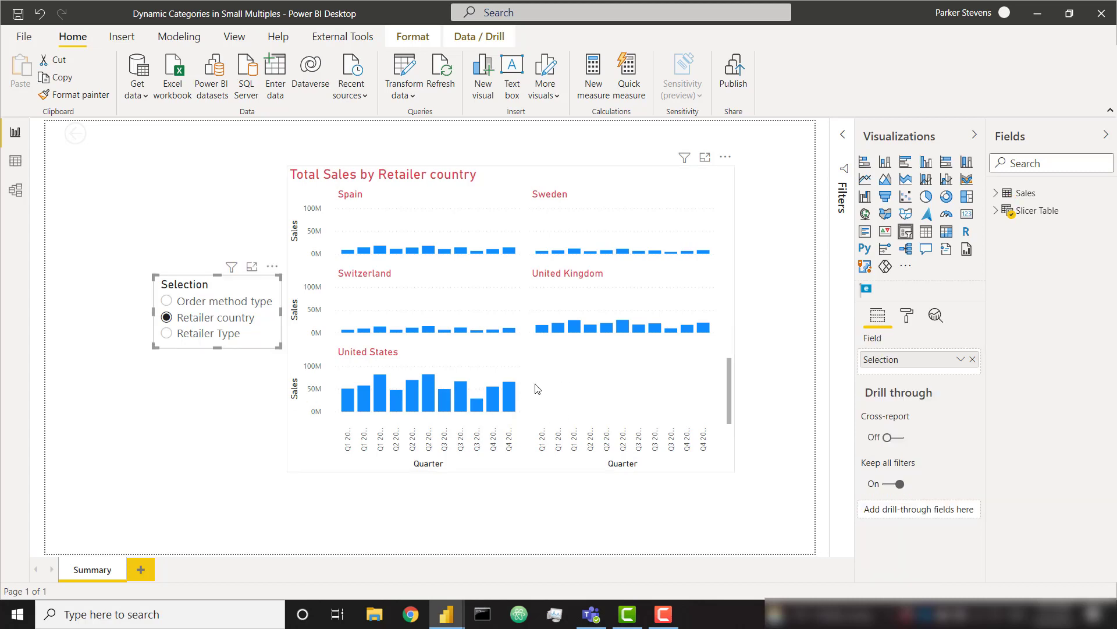
pyautogui.click(239, 306)
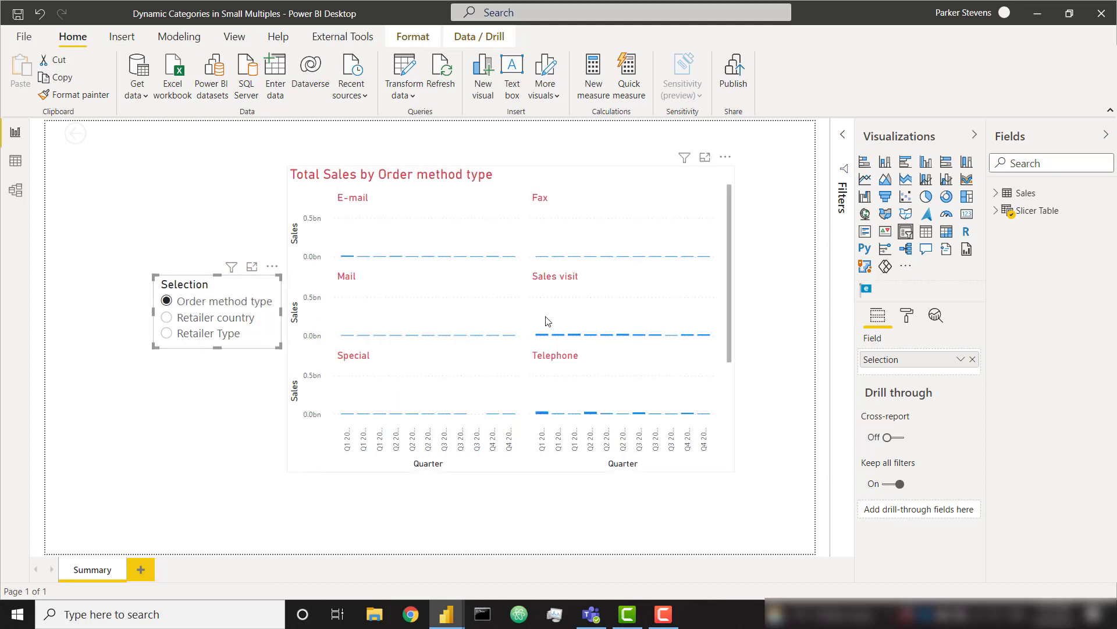
pyautogui.scroll(-2, 536, 344)
pyautogui.scroll(2, 514, 342)
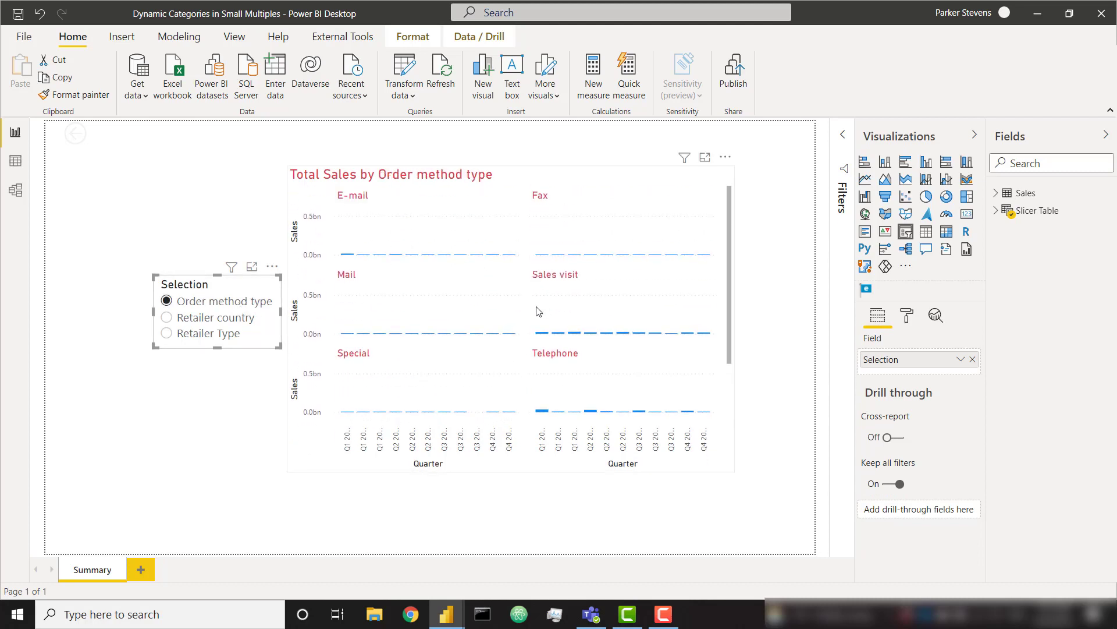
pyautogui.scroll(-2, 536, 311)
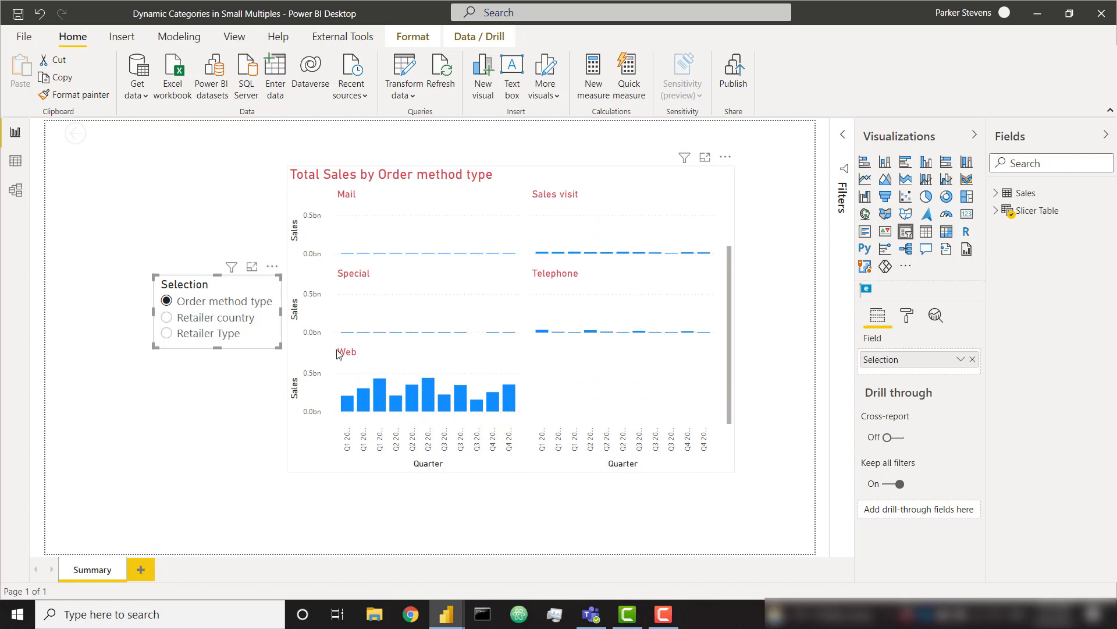
pyautogui.scroll(2, 538, 387)
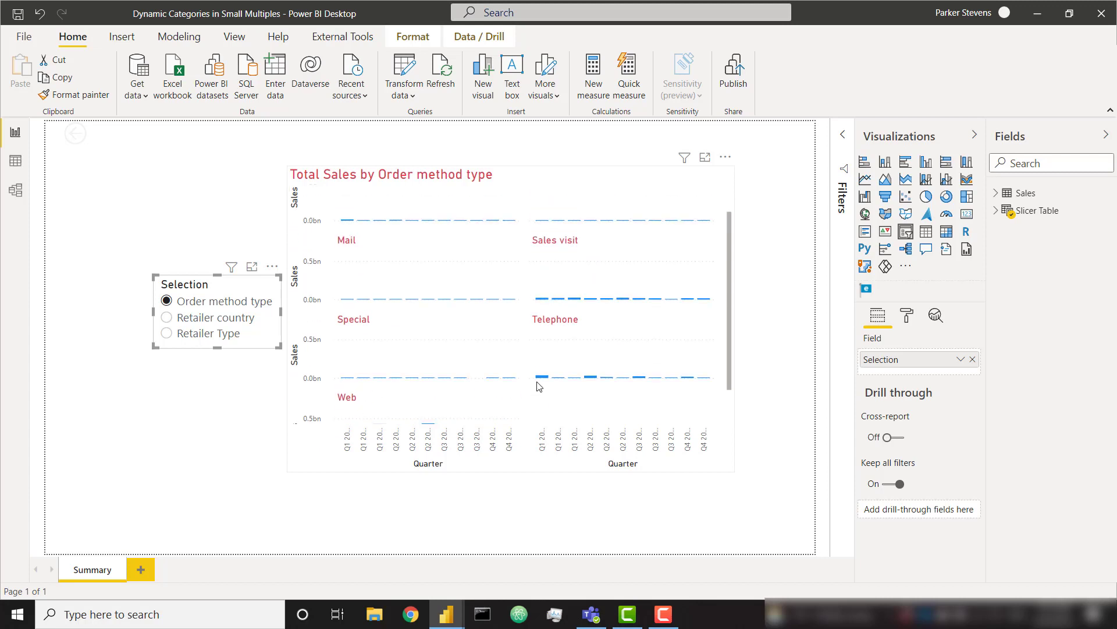
pyautogui.scroll(-3, 538, 382)
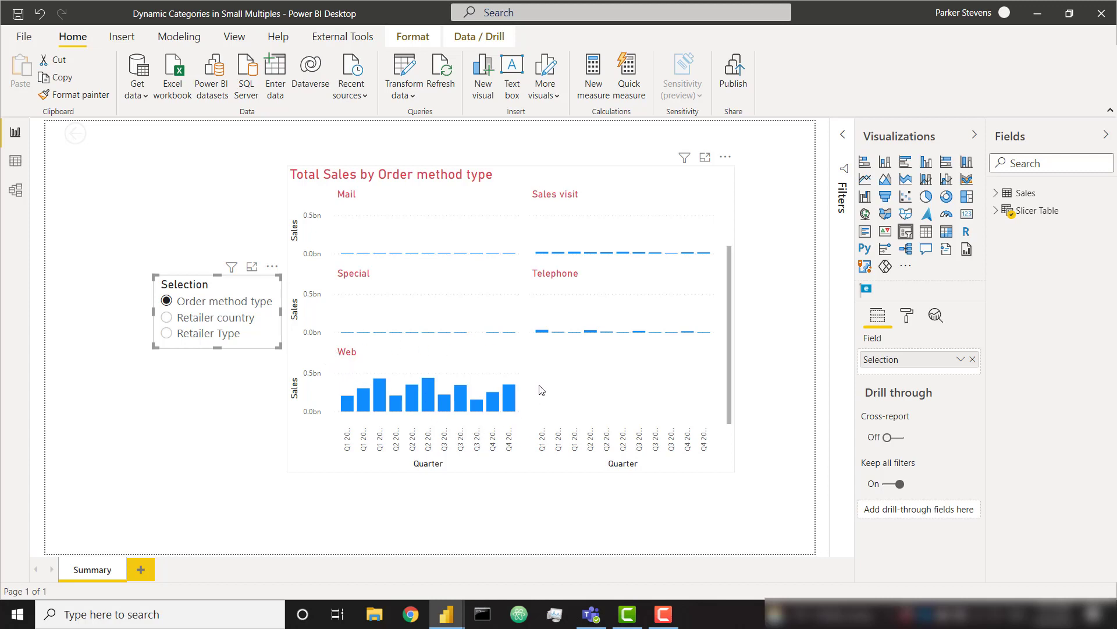
pyautogui.scroll(2, 540, 408)
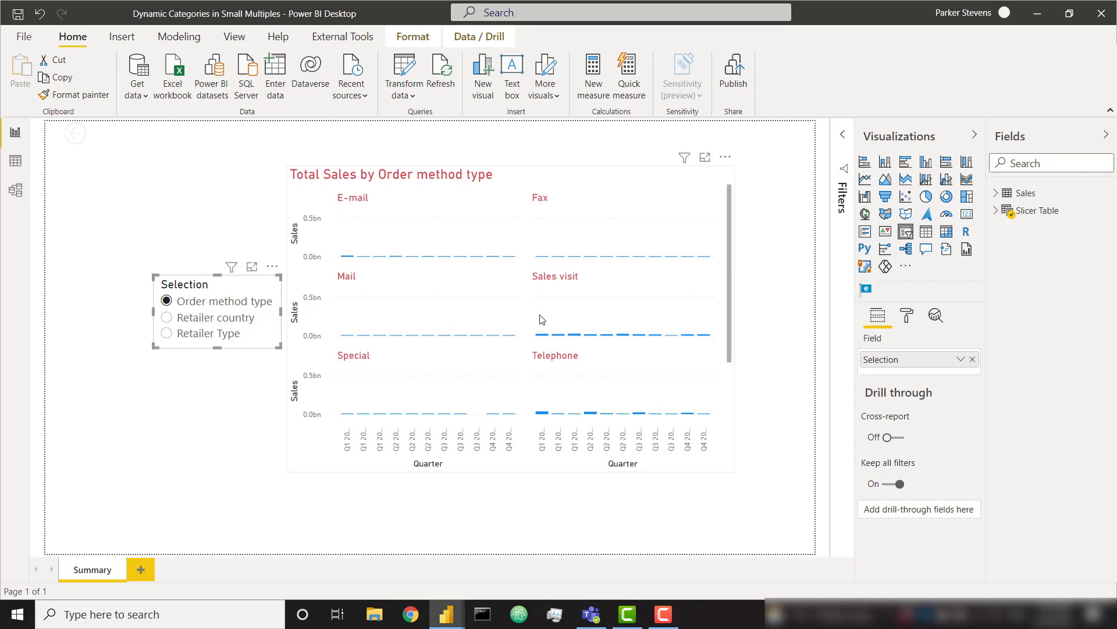
pyautogui.scroll(-2, 540, 326)
pyautogui.scroll(2, 529, 344)
# Step: Show Slicer Table in Data view, inspect the Selection filter, and open the Category column's menu
pyautogui.click(15, 161)
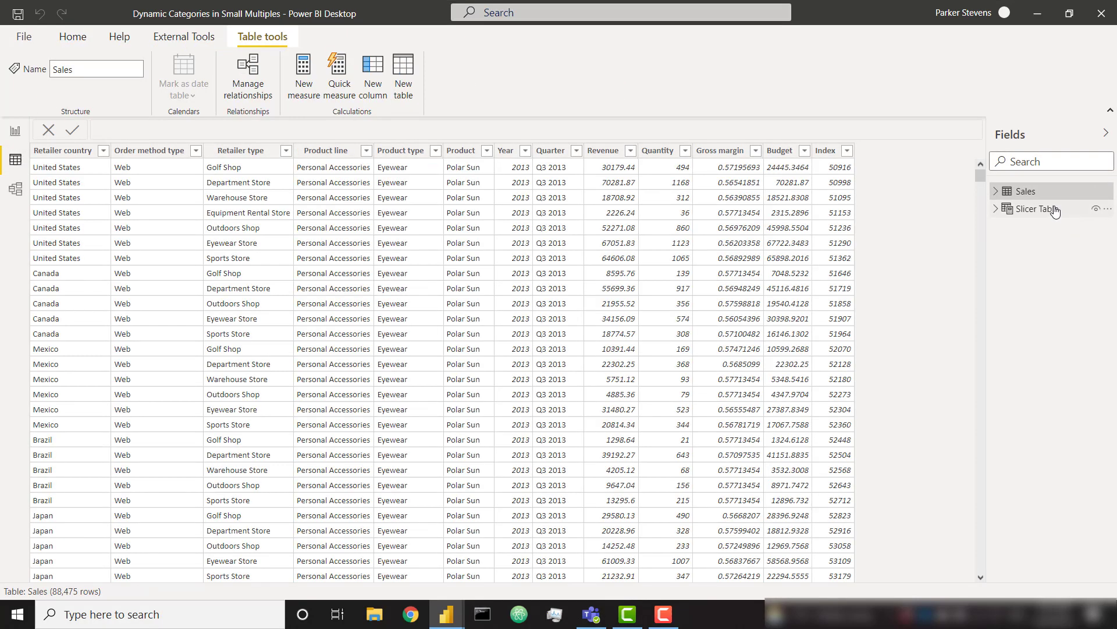
pyautogui.click(1092, 209)
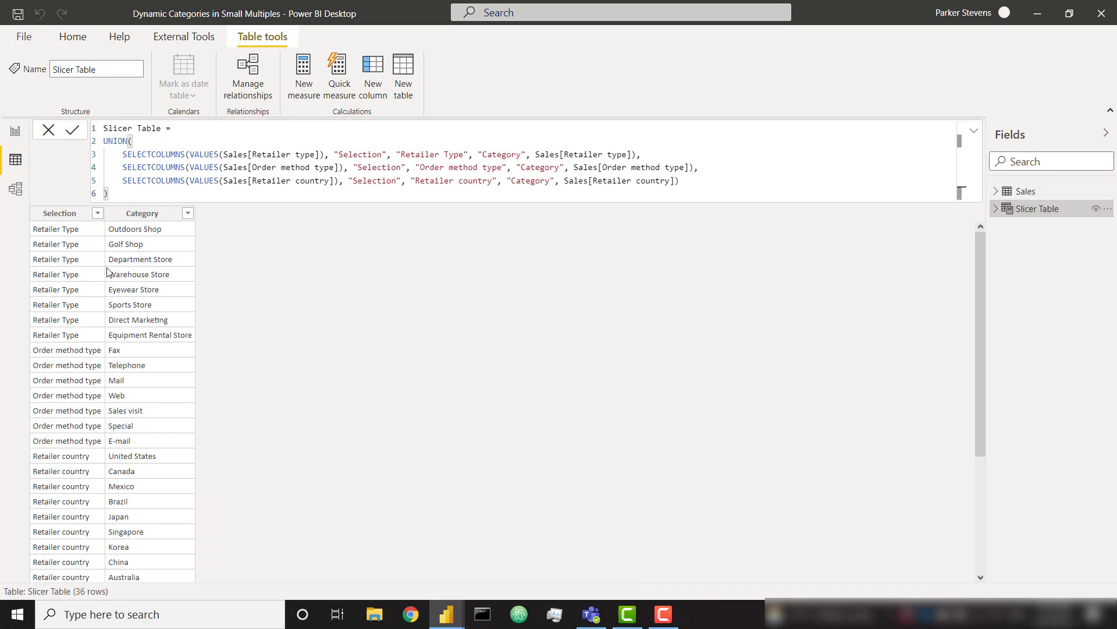
pyautogui.click(63, 214)
pyautogui.click(98, 214)
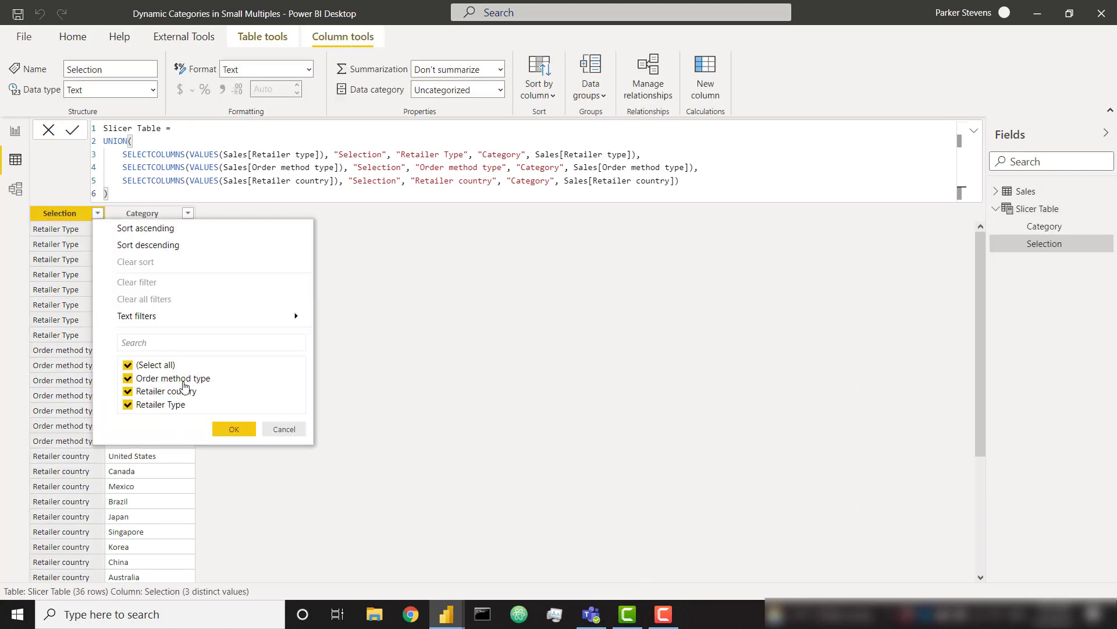
pyautogui.click(291, 433)
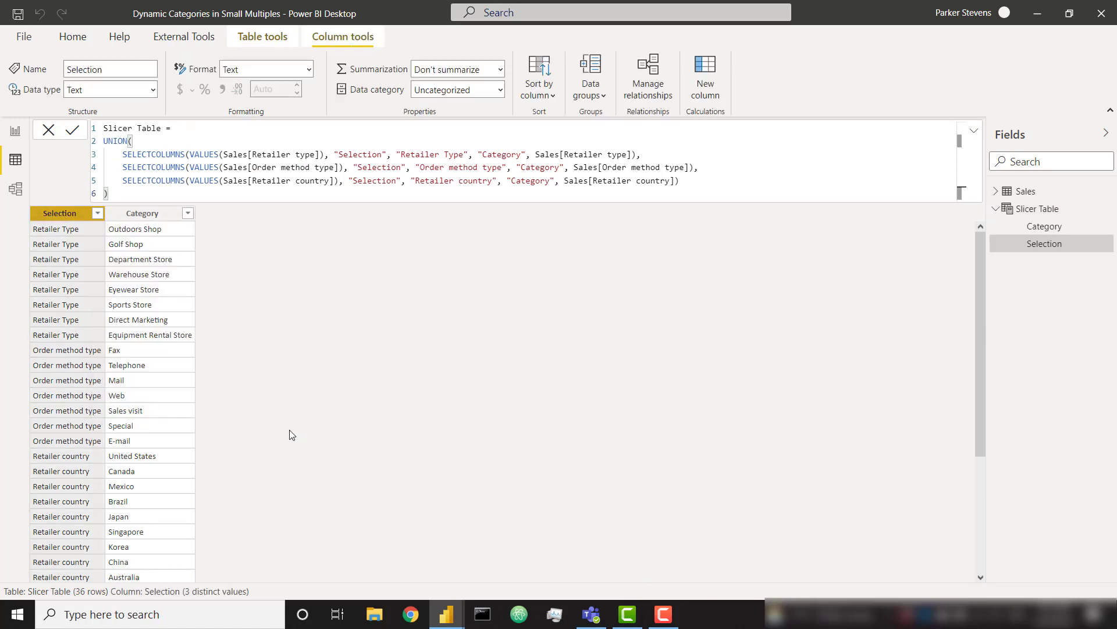
pyautogui.click(146, 215)
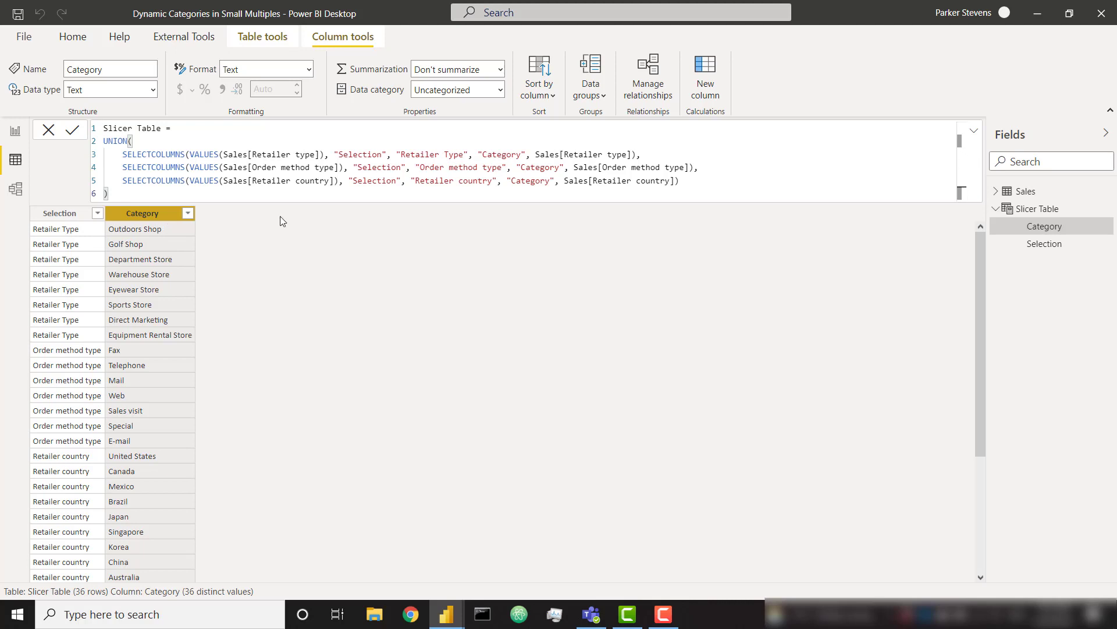
pyautogui.rightClick(143, 217)
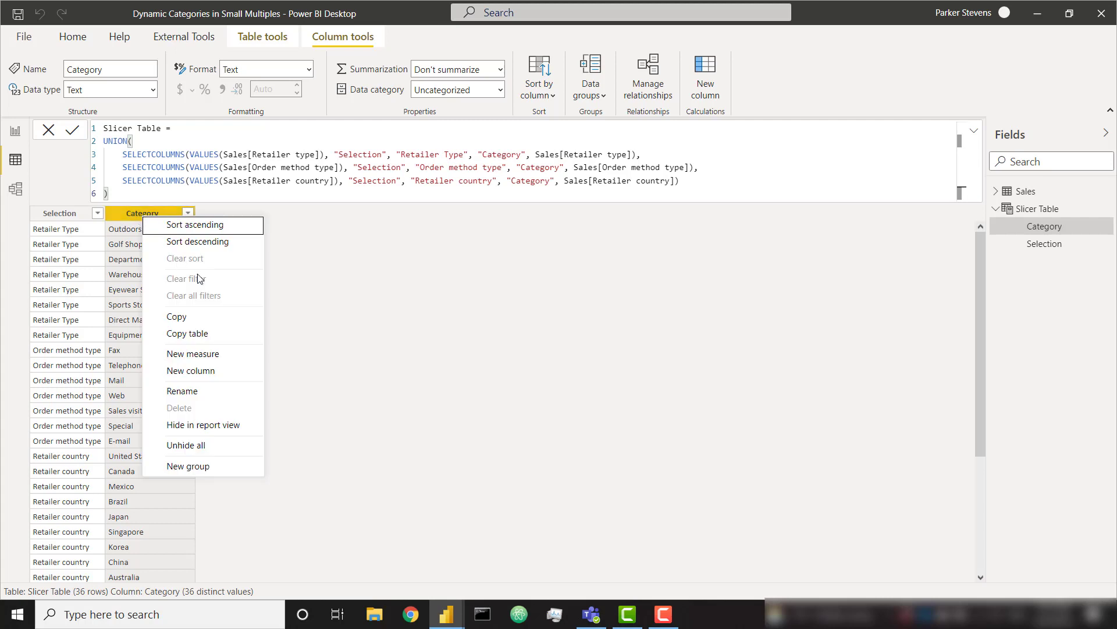
# Step: Create the Total Sales column from the pasted SWITCH formula, checking its CurrentCategory references
pyautogui.click(220, 371)
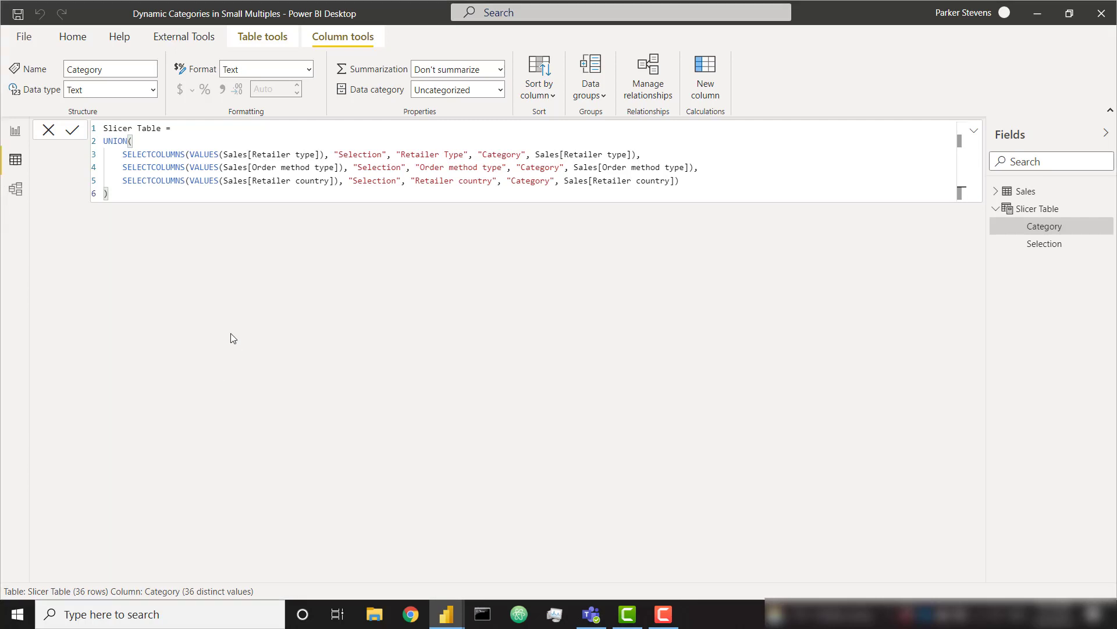
pyautogui.write('Total Sales = VAR CurrentSelection = \'Slicer Table\'[Selection] VAR CurrentCategory = \'Slicer Table\'[Category] RETURN SWITCH(     CurrentSelection,     "Retailer Type", CALCULATE([Total Sales], Sales[Retailer type] = CurrentCategory),     "Order method type", CALCULATE([Total Sales], Sales[Order method type] = CurrentCategory),     "Retailer country", CALCULATE([Total Sales], Sales[Retailer country] = CurrentCategory) )')
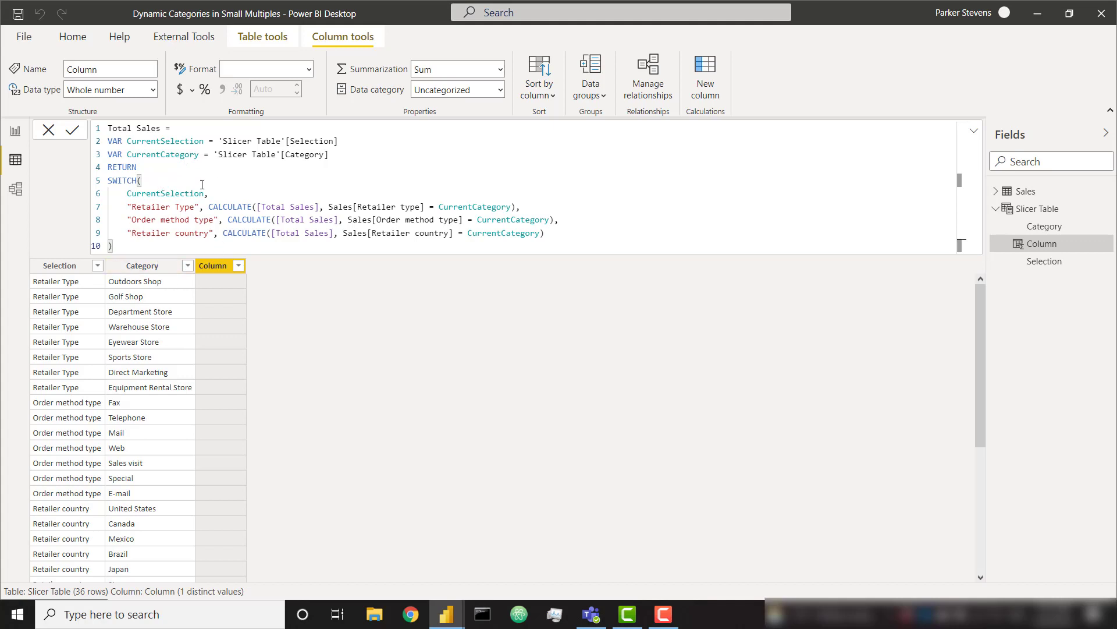
pyautogui.click(188, 194)
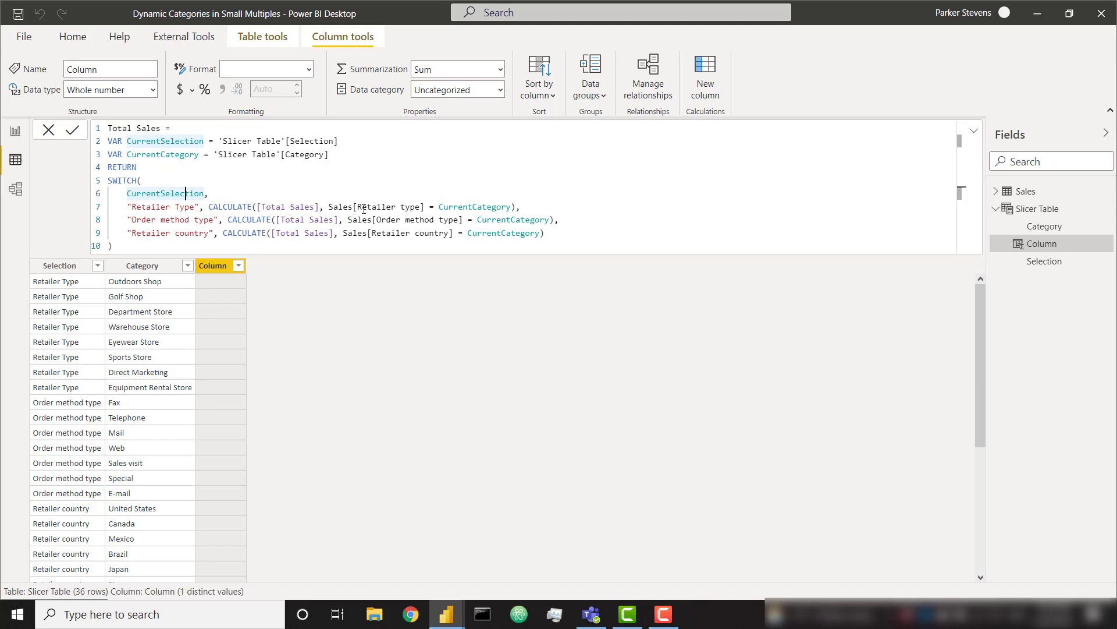
pyautogui.doubleClick(444, 206)
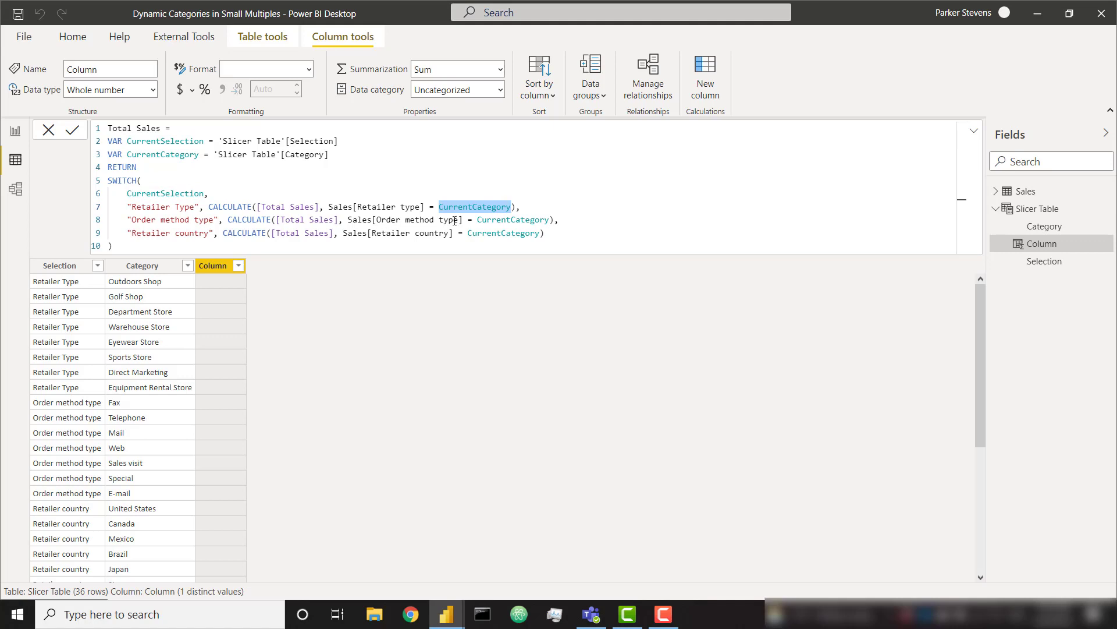
pyautogui.doubleClick(499, 219)
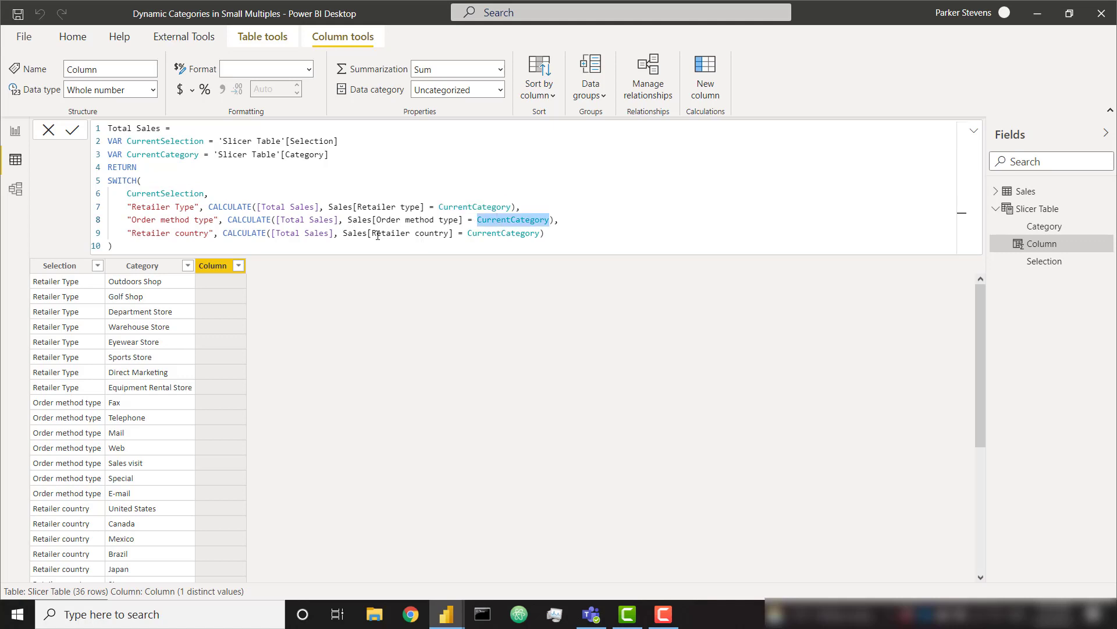
pyautogui.doubleClick(490, 234)
pyautogui.click(637, 229)
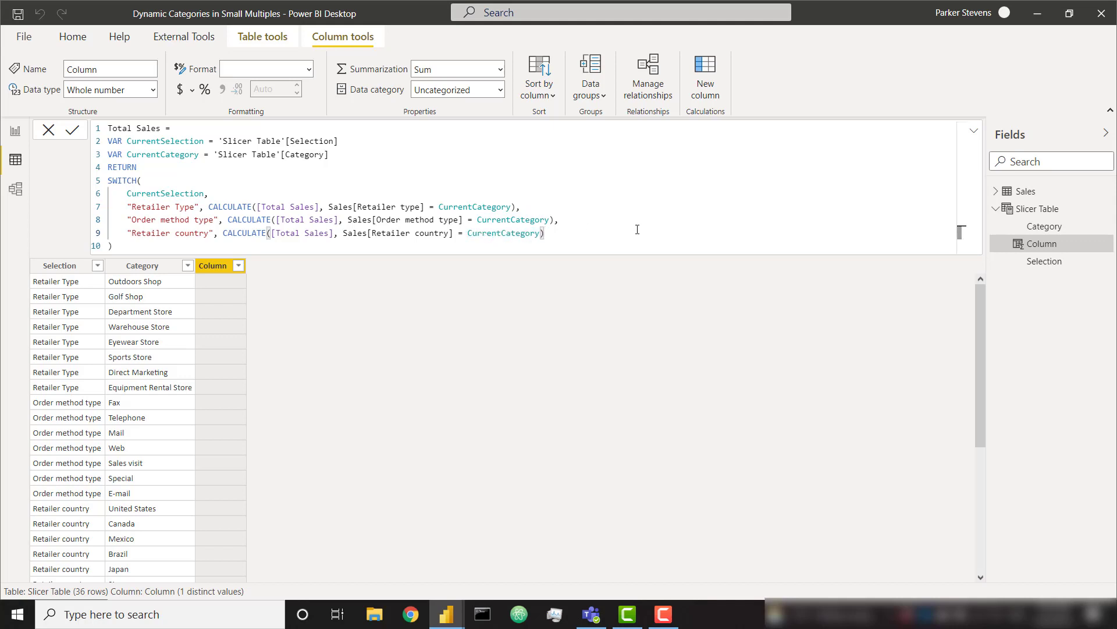
pyautogui.press('Return')
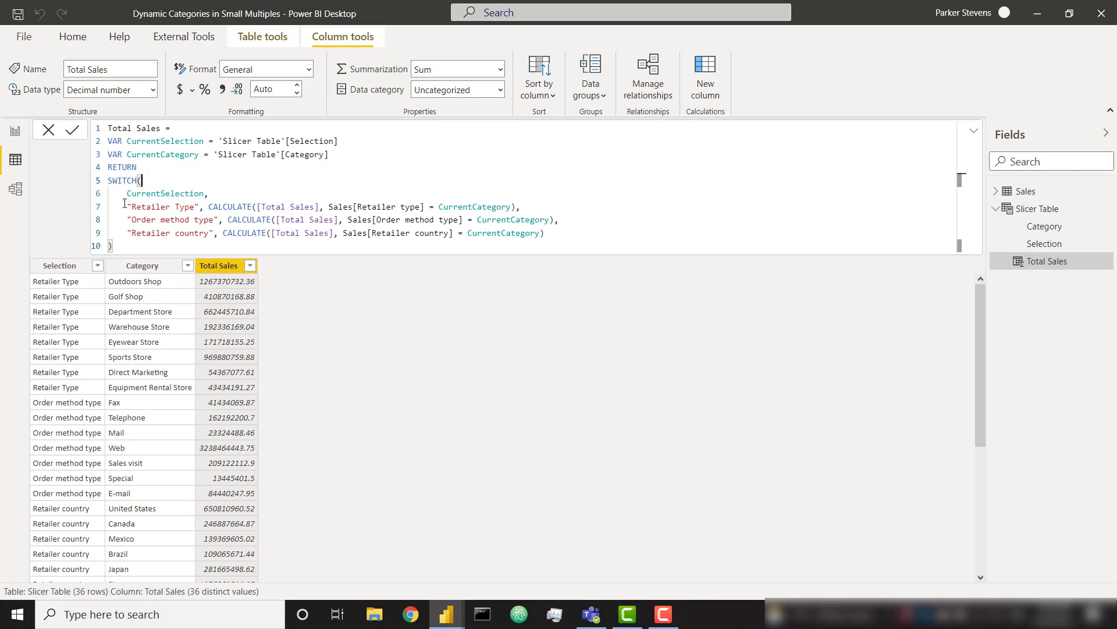
pyautogui.click(15, 189)
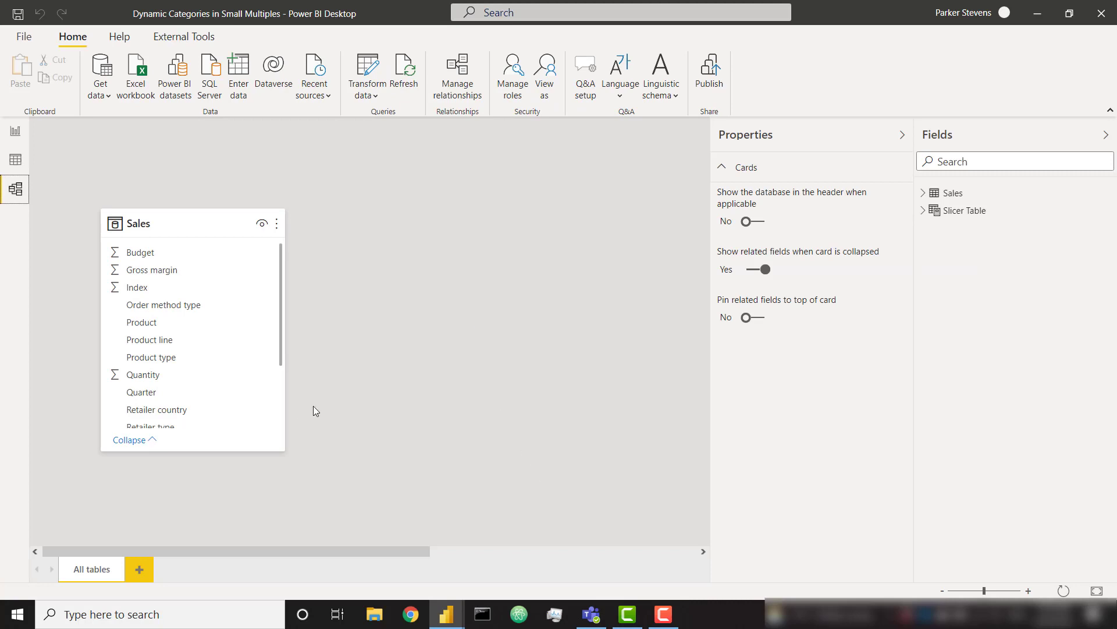
pyautogui.click(968, 589)
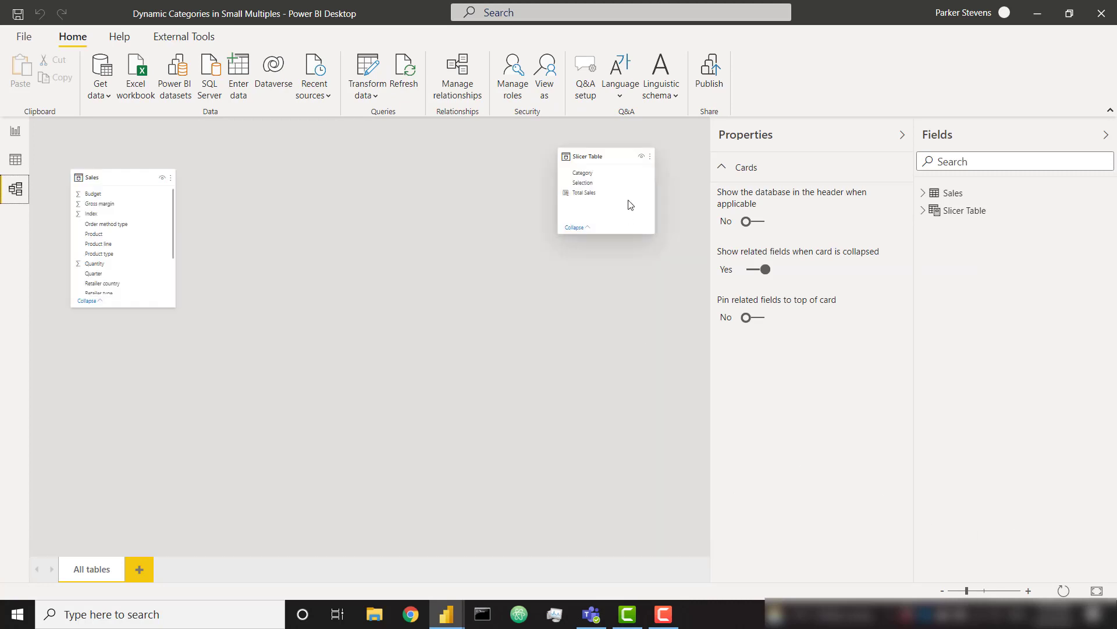
pyautogui.moveTo(611, 152); pyautogui.dragTo(346, 201)
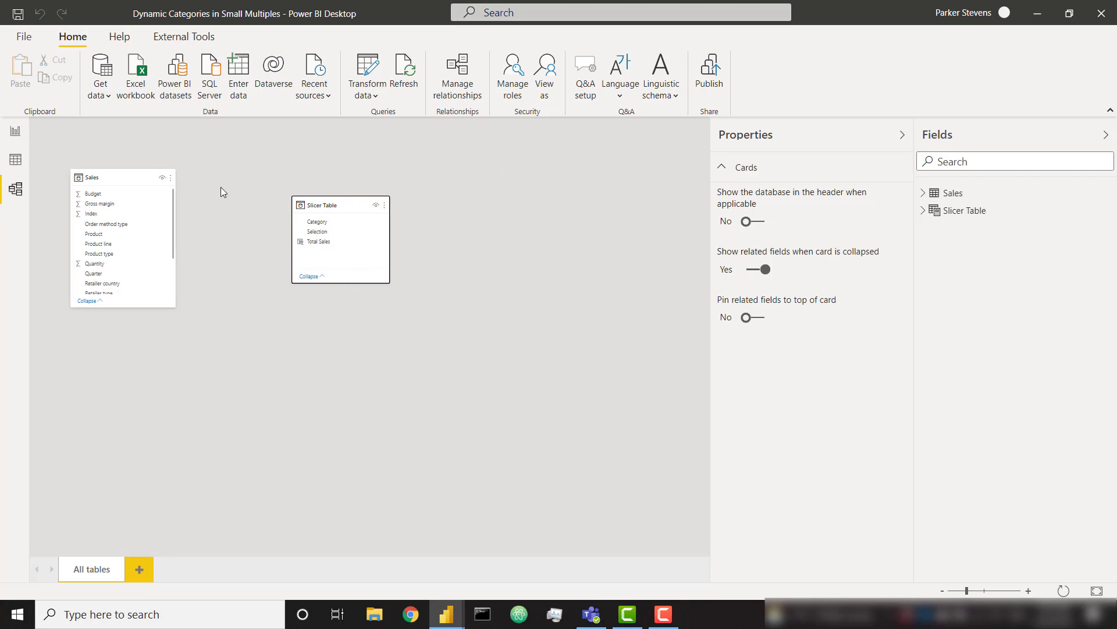
pyautogui.moveTo(317, 205); pyautogui.dragTo(300, 205)
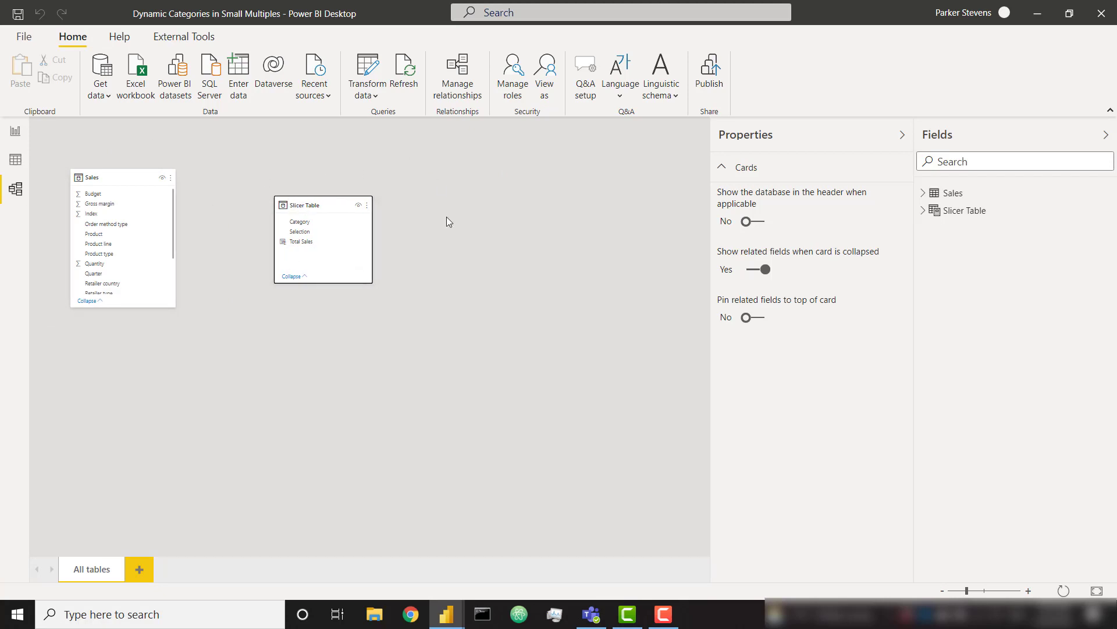
pyautogui.click(16, 131)
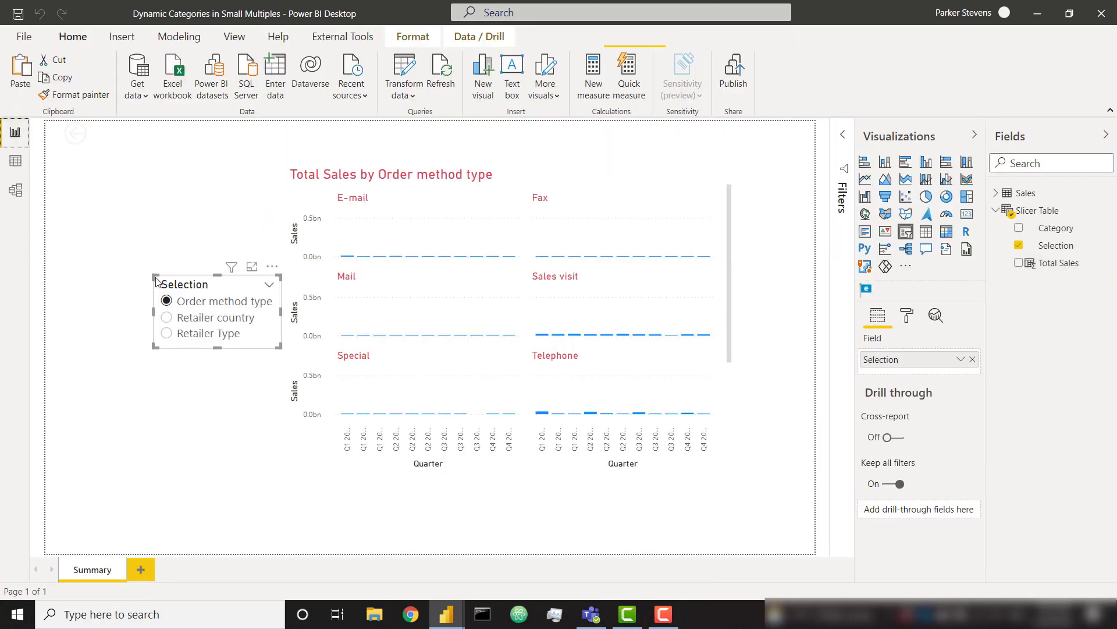
pyautogui.click(195, 318)
pyautogui.click(196, 336)
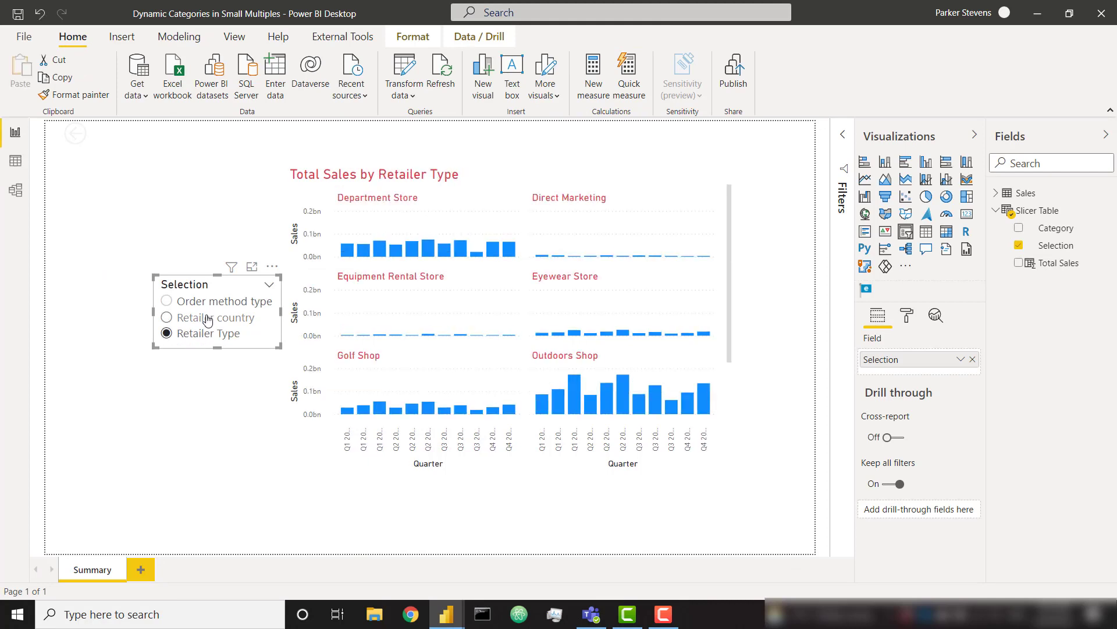
pyautogui.click(207, 317)
pyautogui.click(211, 307)
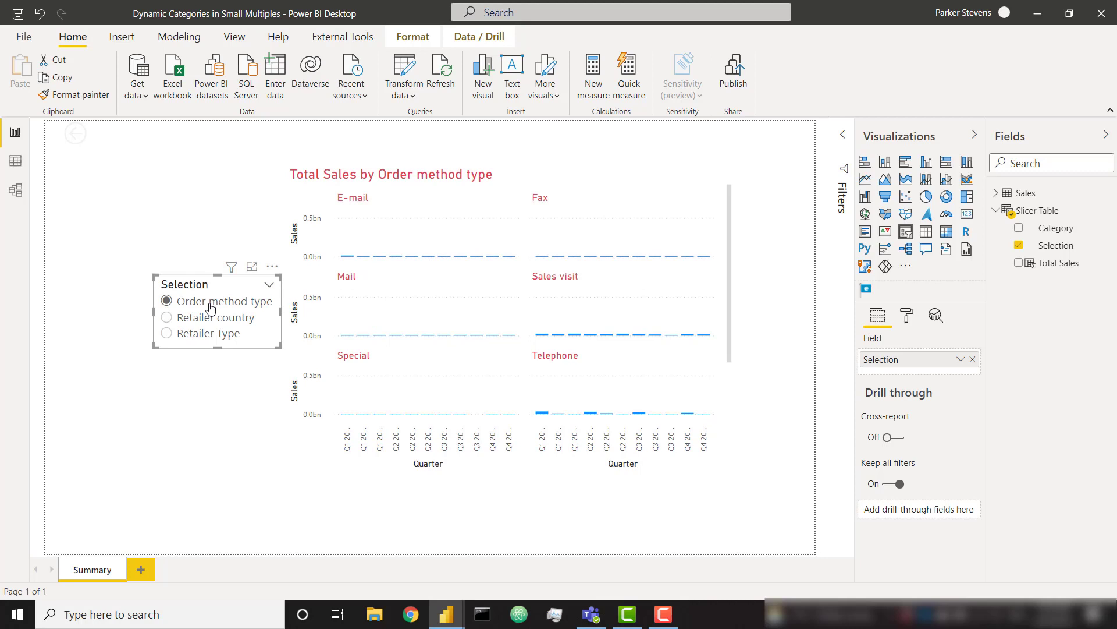
pyautogui.click(15, 161)
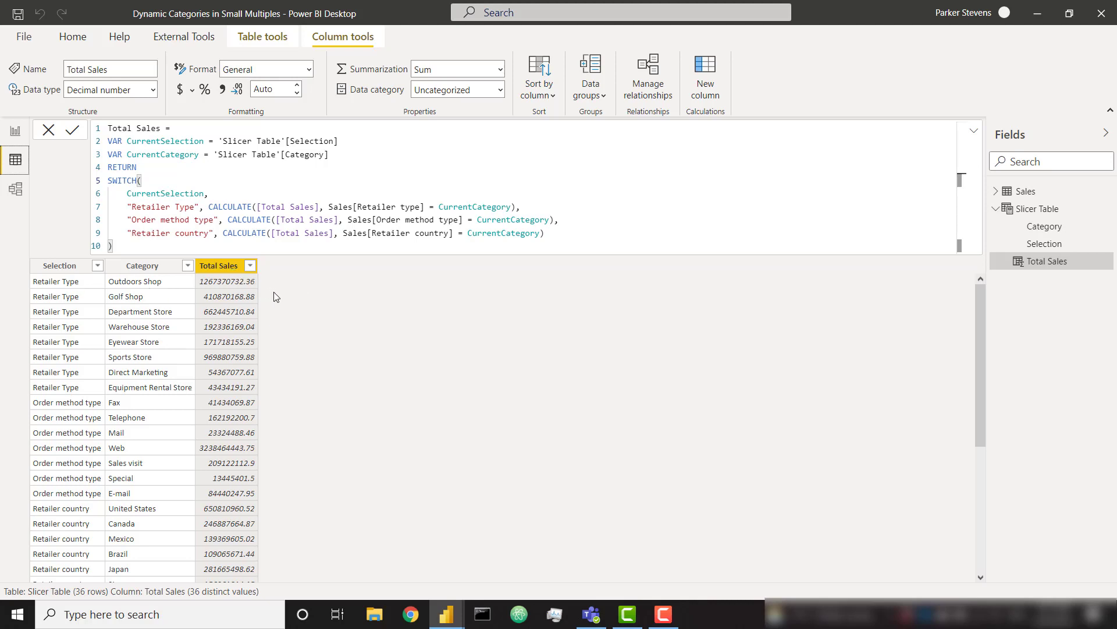
# Step: Start a Ranking column with VAR CurrentSelection = 'Slicer Table'[Selection] followed by RETURN
pyautogui.rightClick(220, 265)
pyautogui.click(313, 413)
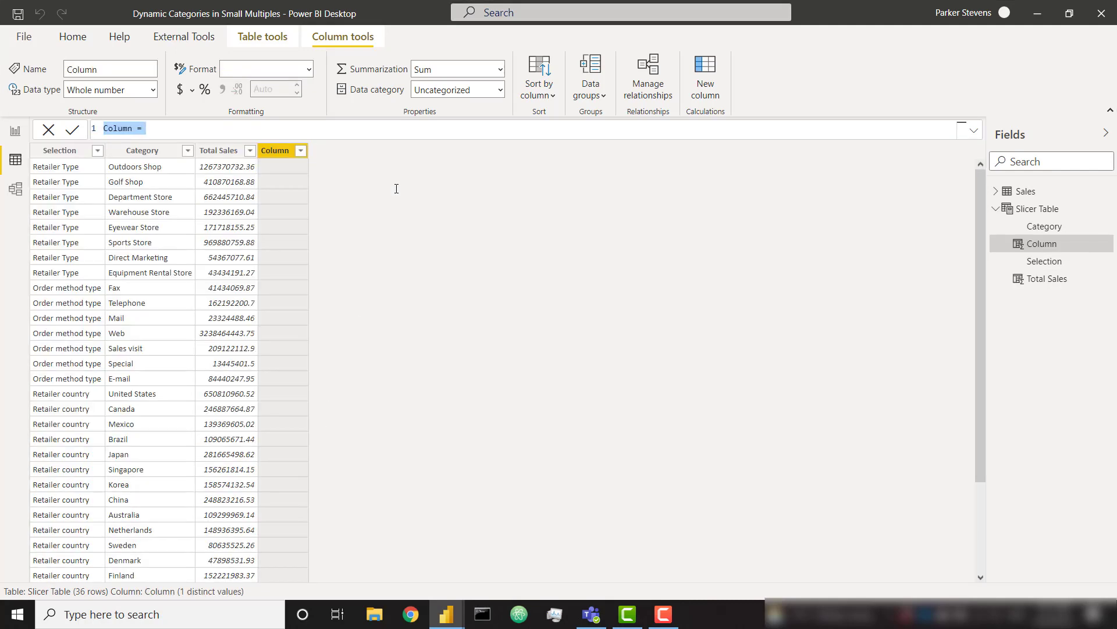
pyautogui.write('Ranking =')
pyautogui.hotkey('shift', 'Return')
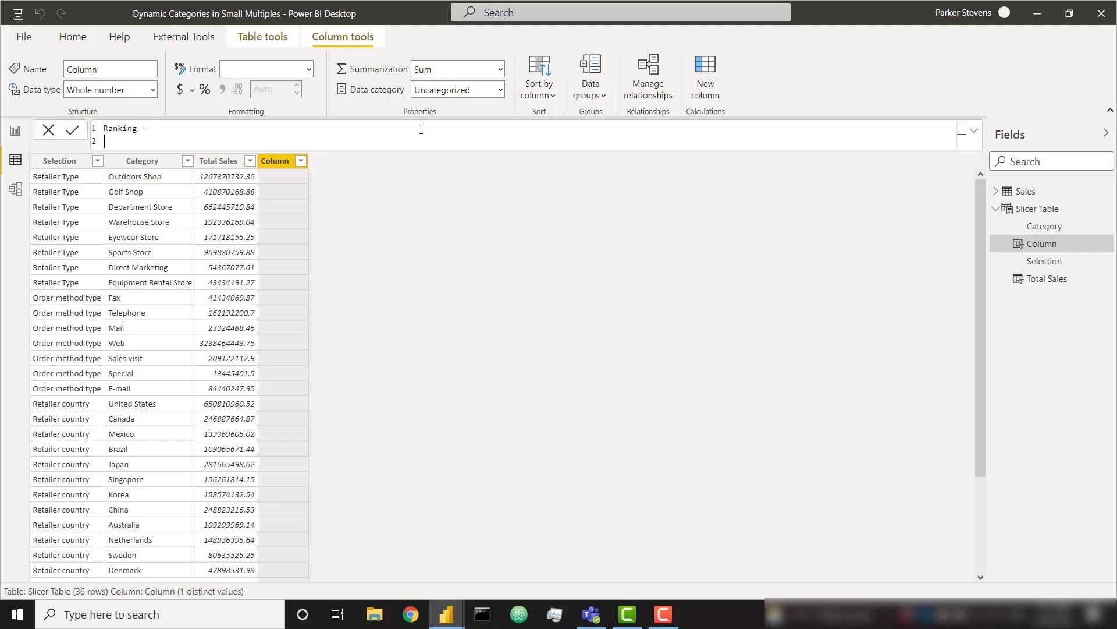
pyautogui.write('VAR CurrentS')
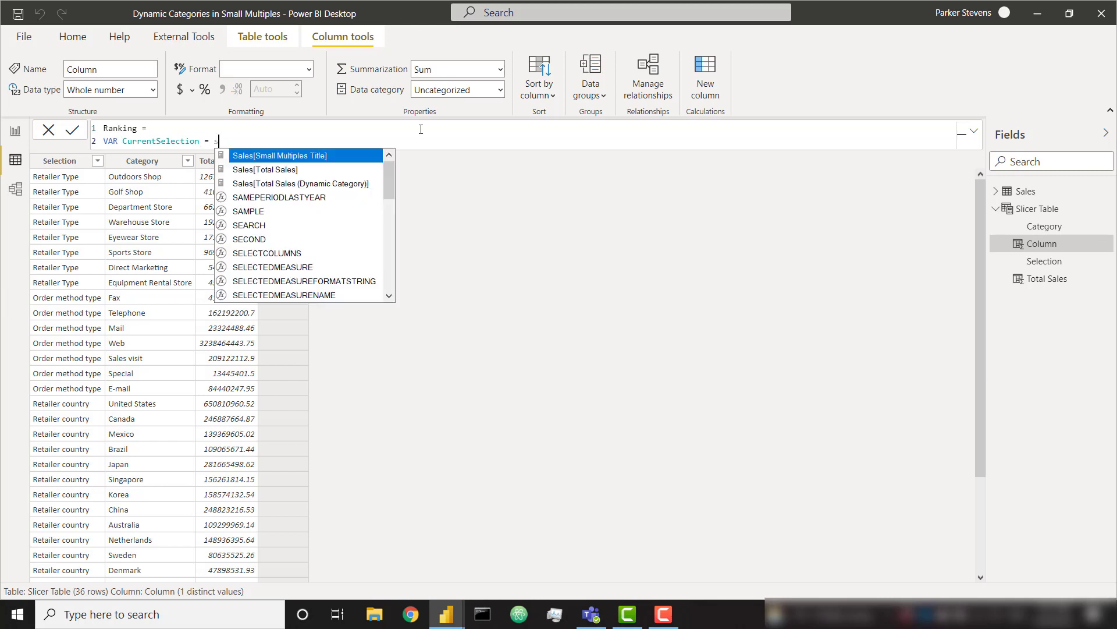
pyautogui.write('election = s')
pyautogui.press('Down')
pyautogui.press('Down')
pyautogui.press('Down')
pyautogui.press('Down')
pyautogui.press('Tab')
pyautogui.hotkey('shift', 'Return')
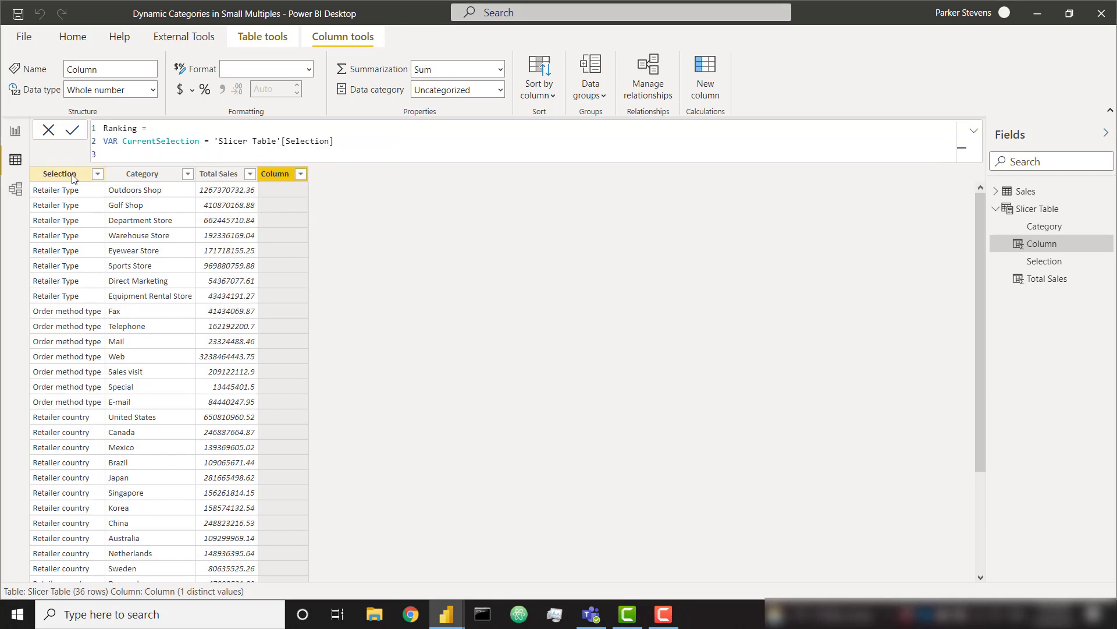
pyautogui.write('RETURN')
pyautogui.hotkey('shift', 'Return')
# Step: Begin the return expression as RANKX over FILTER('Slicer Table', …)
pyautogui.write('RAN')
pyautogui.press('Down')
pyautogui.press('Down')
pyautogui.press('Down')
pyautogui.press('Tab')
pyautogui.hotkey('shift', 'Return')
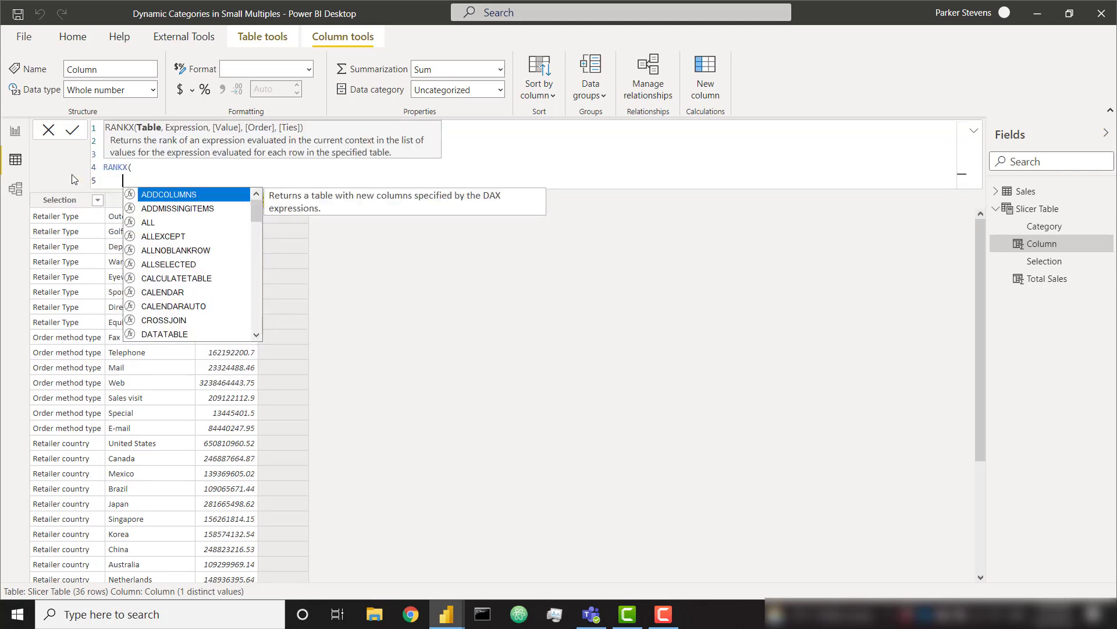
pyautogui.write('FIL')
pyautogui.press('Tab')
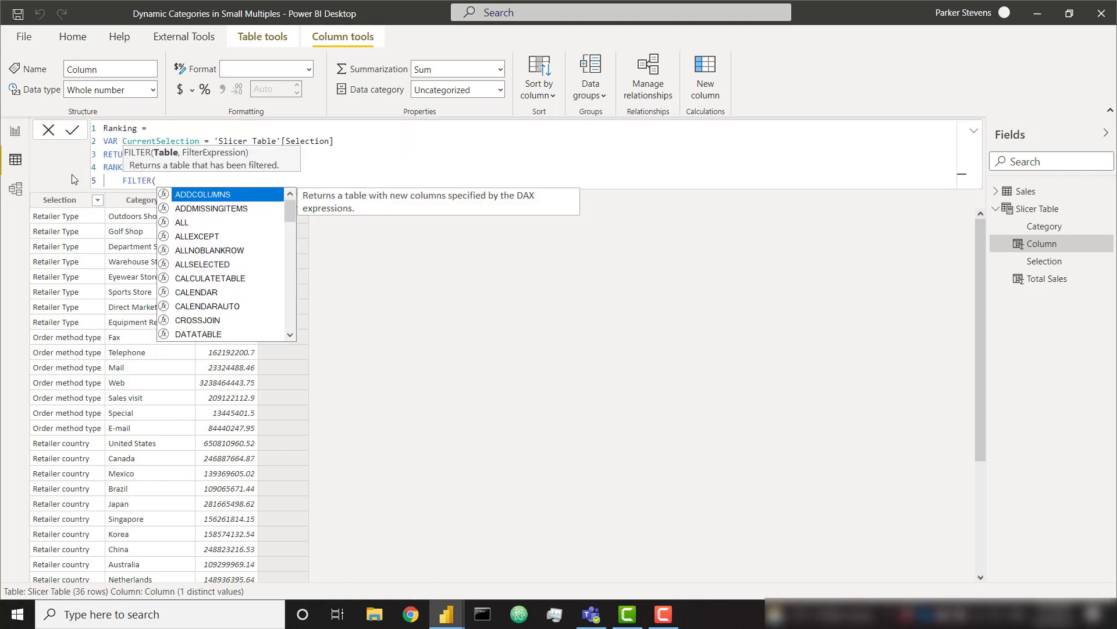
pyautogui.hotkey('shift', 'Return')
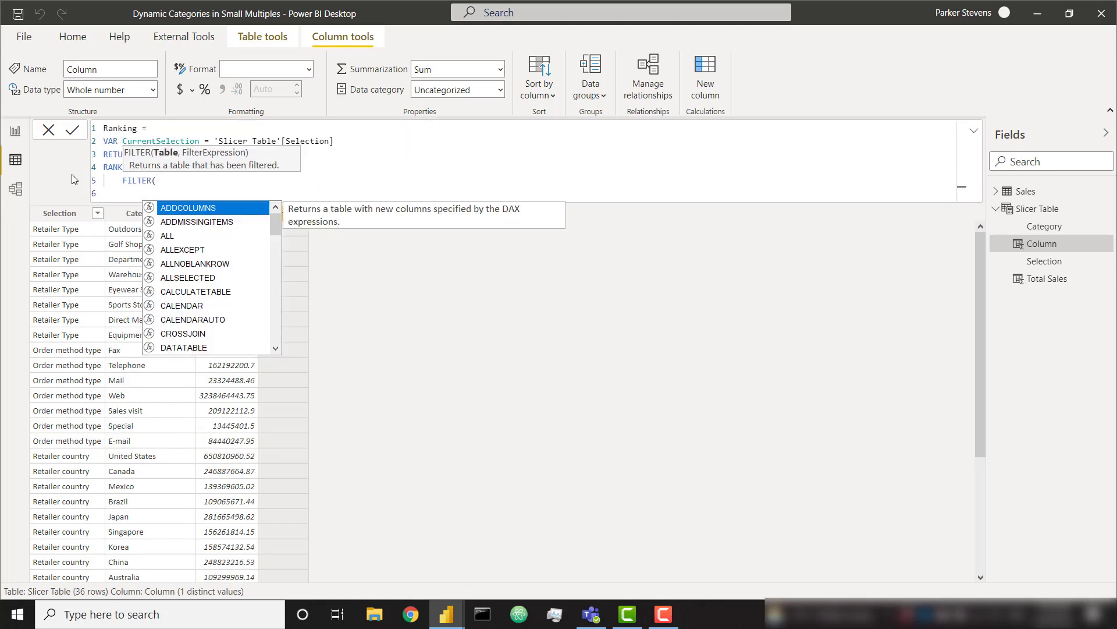
pyautogui.write("'Sli")
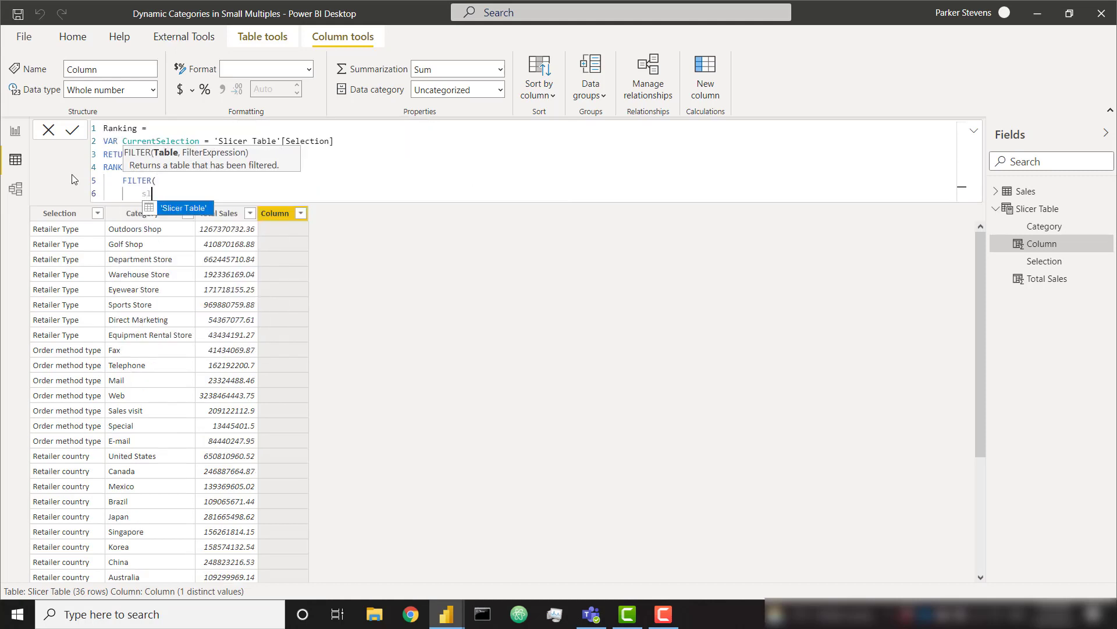
pyautogui.press('Tab')
pyautogui.write(',')
# Step: Add the filter condition 'Slicer Table'[Selection] = CurrentSelection and close FILTER
pyautogui.hotkey('shift', 'Return')
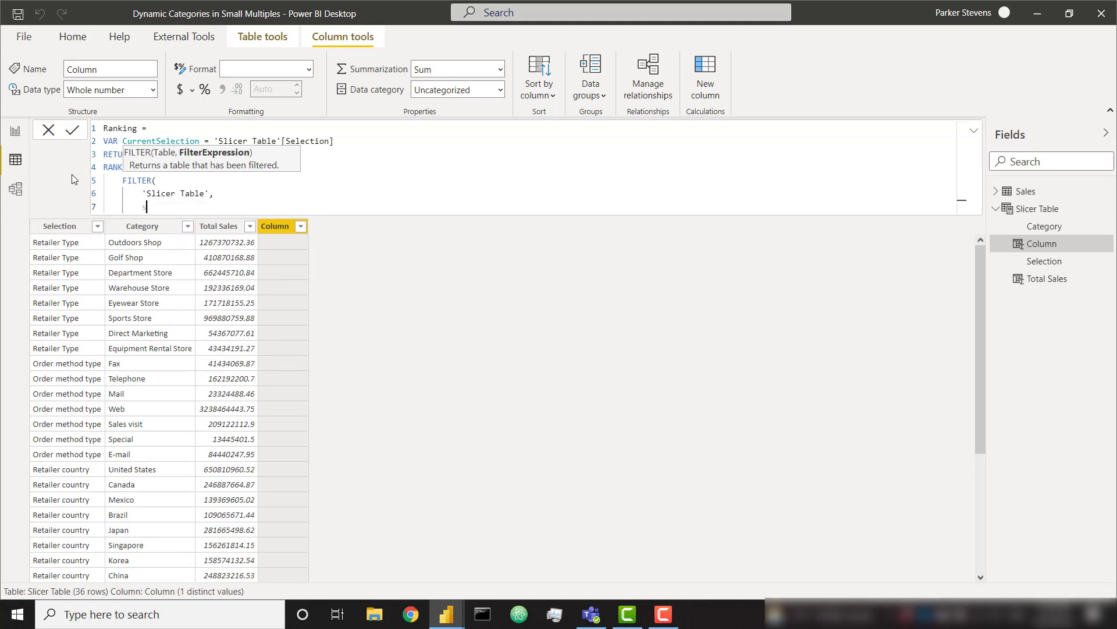
pyautogui.write('sele')
pyautogui.press('Tab')
pyautogui.write('= cur')
pyautogui.press('Tab')
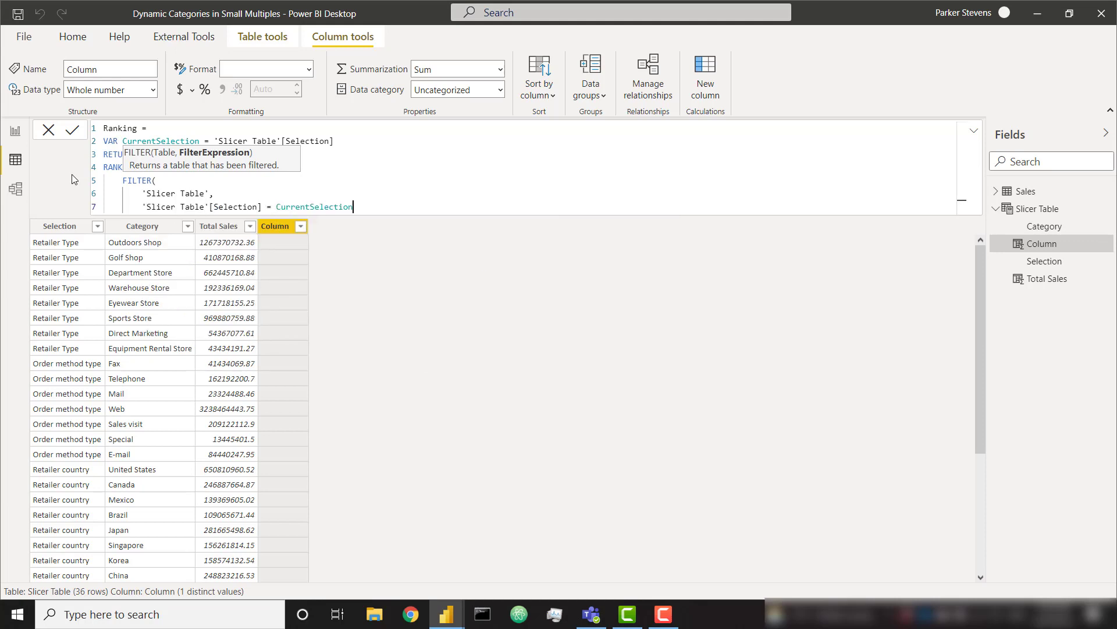
pyautogui.hotkey('shift', 'Return')
pyautogui.write(')')
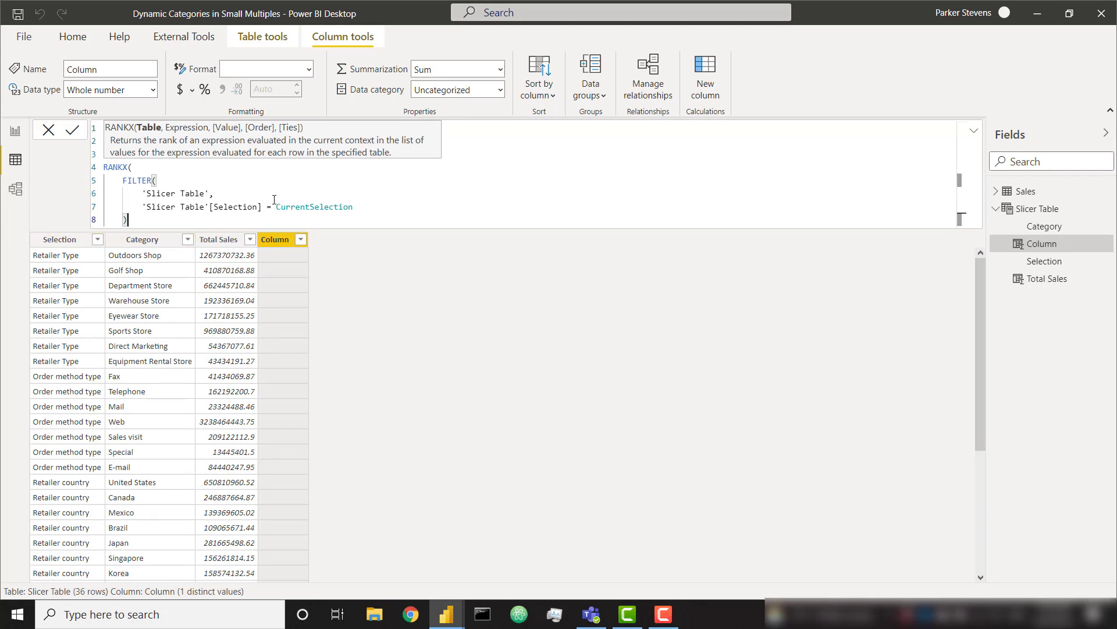
# Step: Rank by 'Slicer Table'[Total Sales] in DESC order, close RANKX and commit the formula
pyautogui.write(',')
pyautogui.hotkey('shift', 'Return')
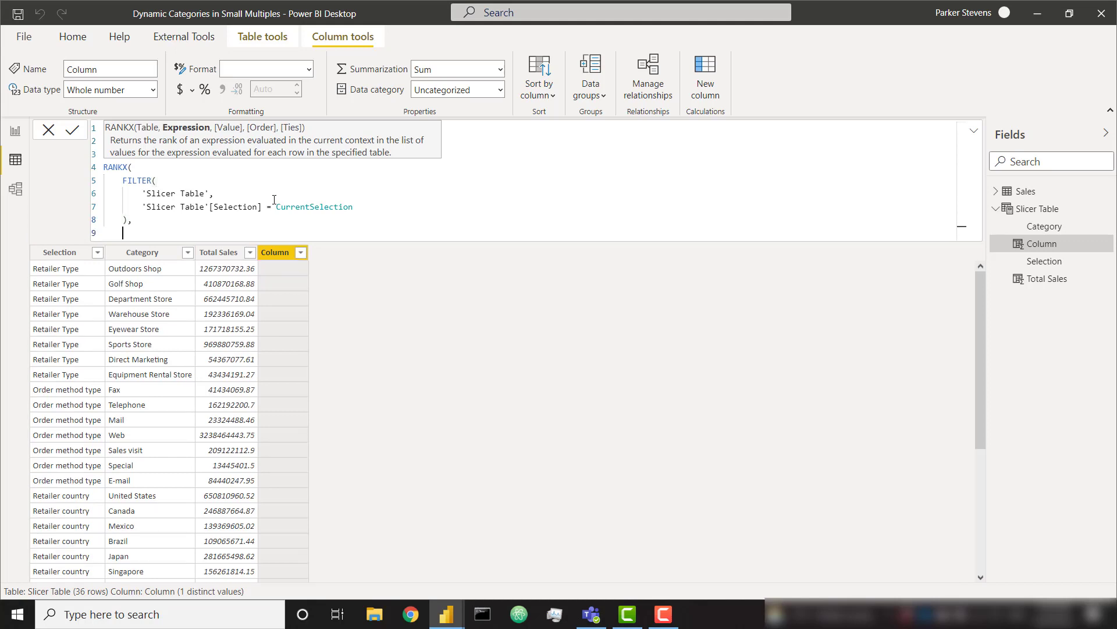
pyautogui.write('tot')
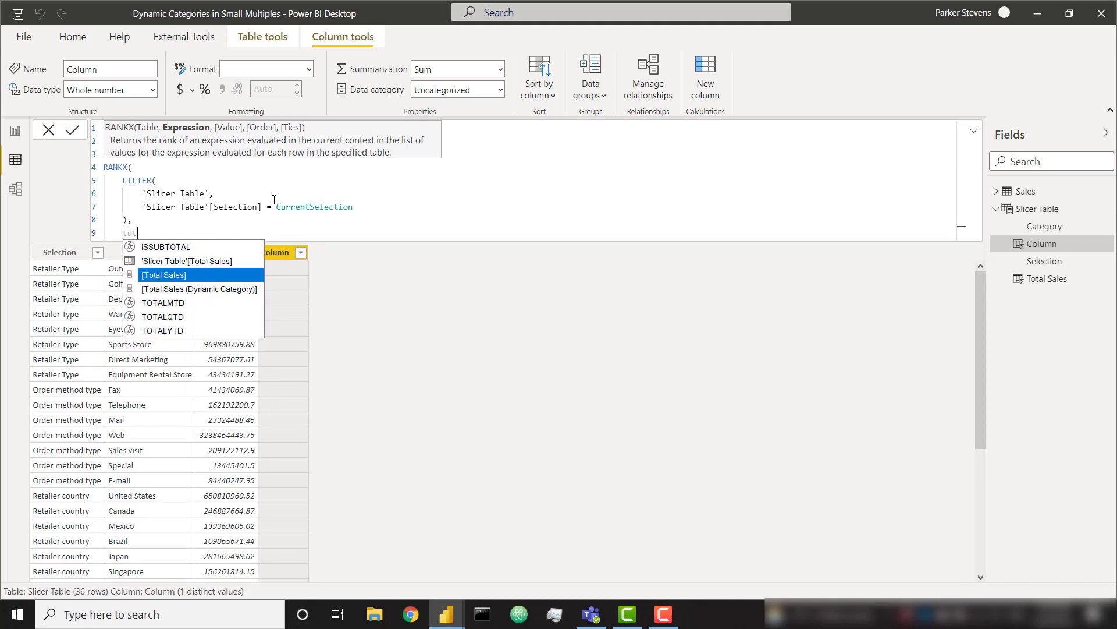
pyautogui.press('Up')
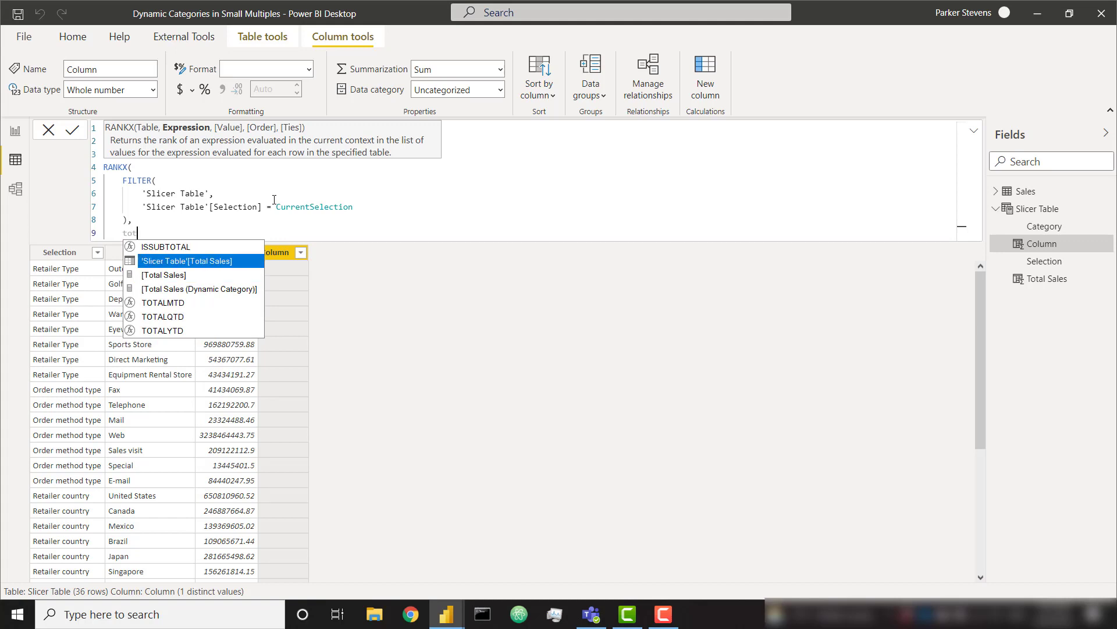
pyautogui.press('Tab')
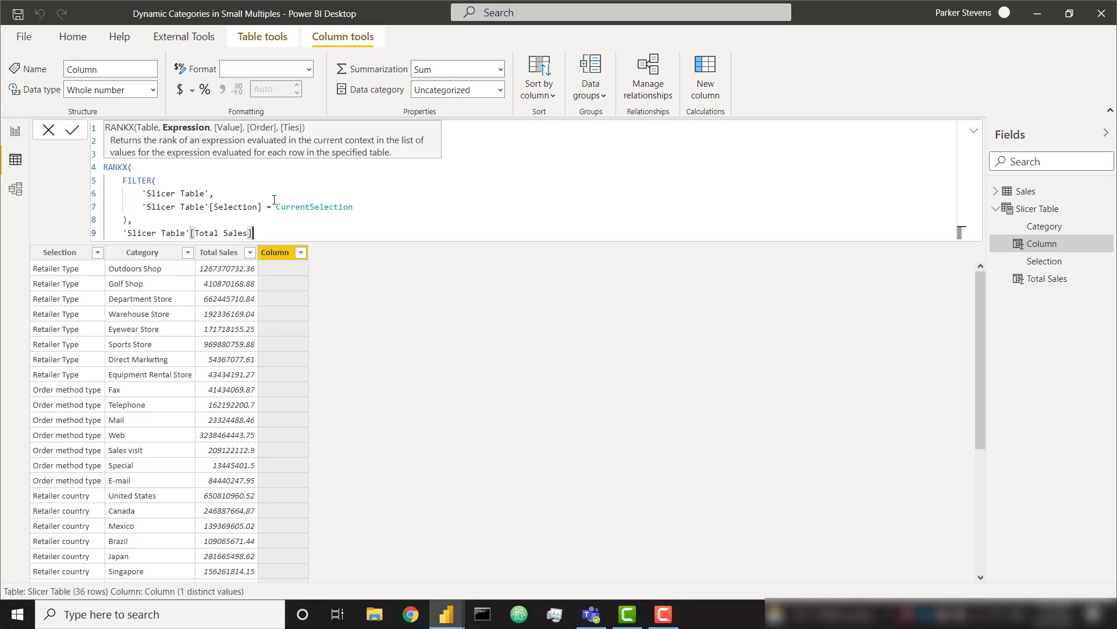
pyautogui.write(',,')
pyautogui.hotkey('shift', 'Return')
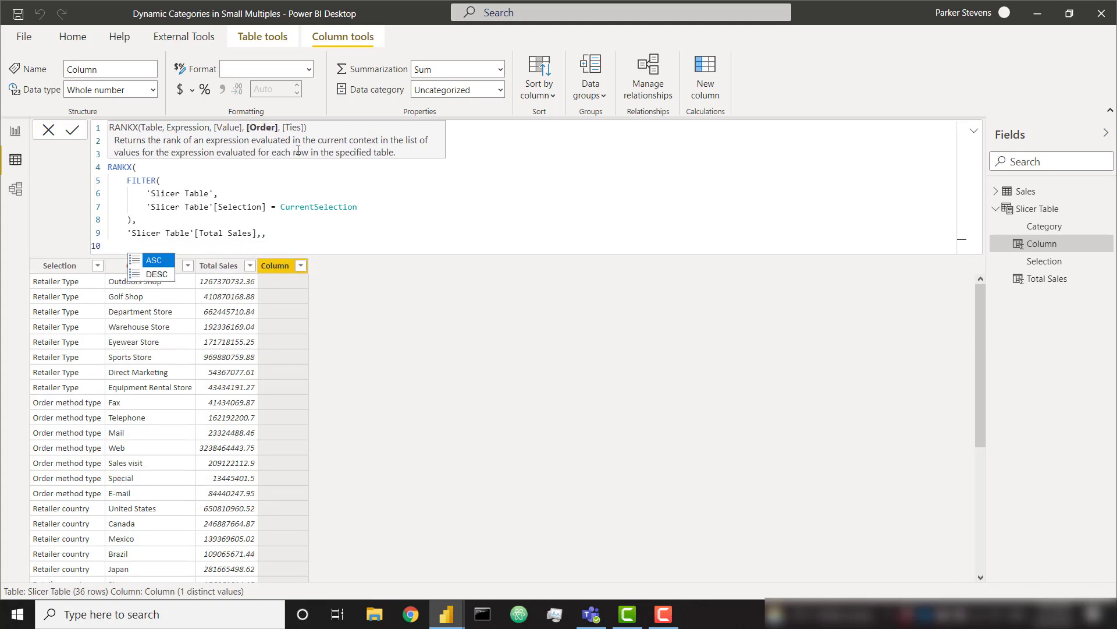
pyautogui.press('Down')
pyautogui.press('Tab')
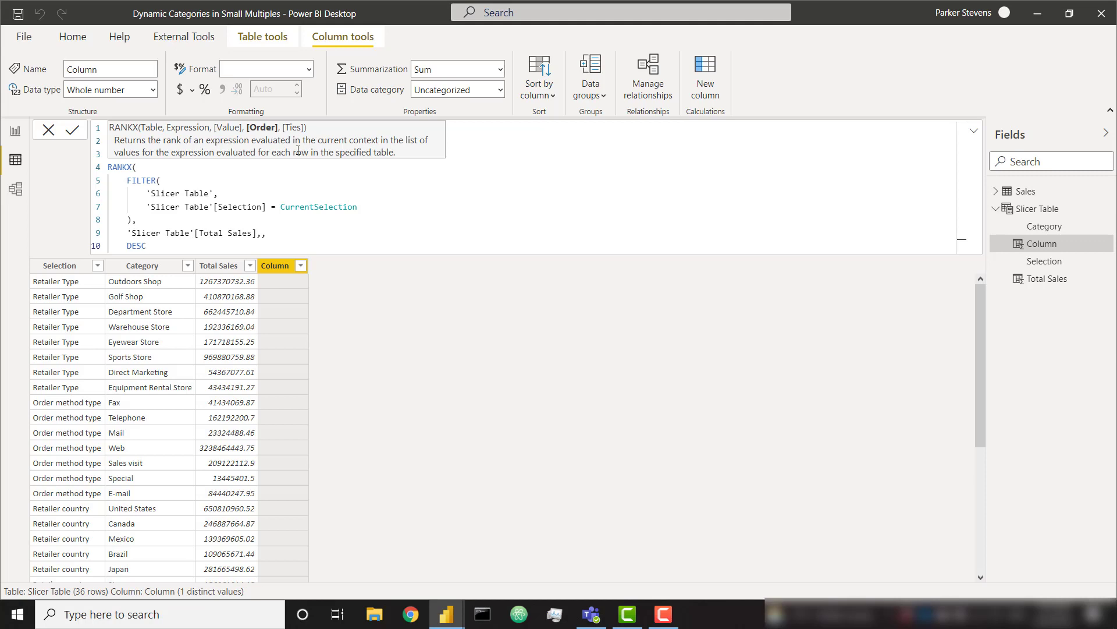
pyautogui.hotkey('shift', 'Return')
pyautogui.write(')')
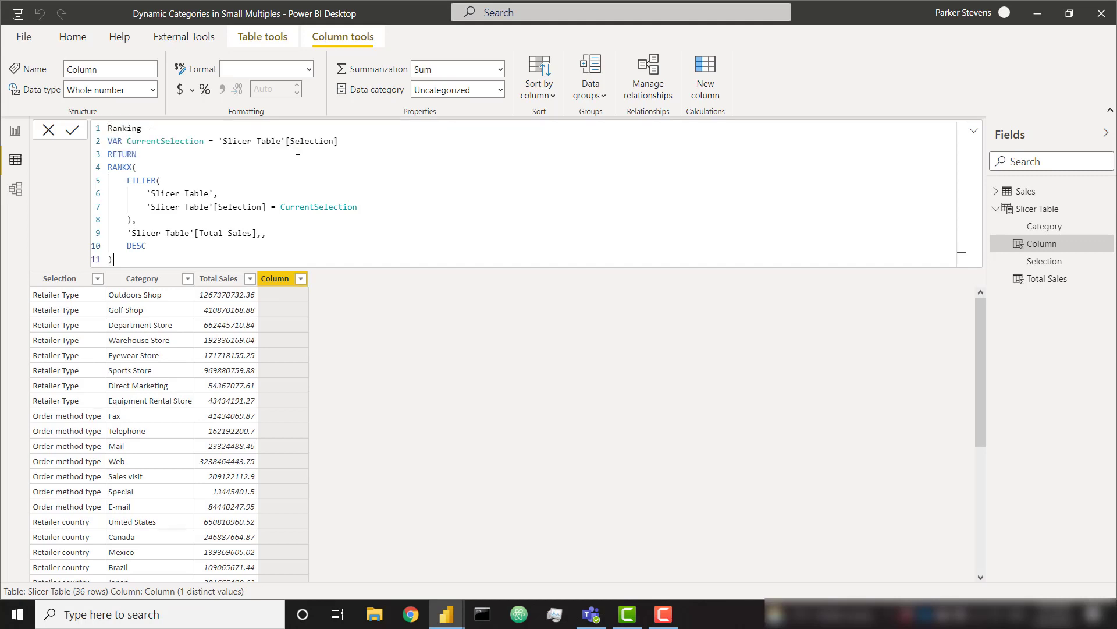
pyautogui.press('Return')
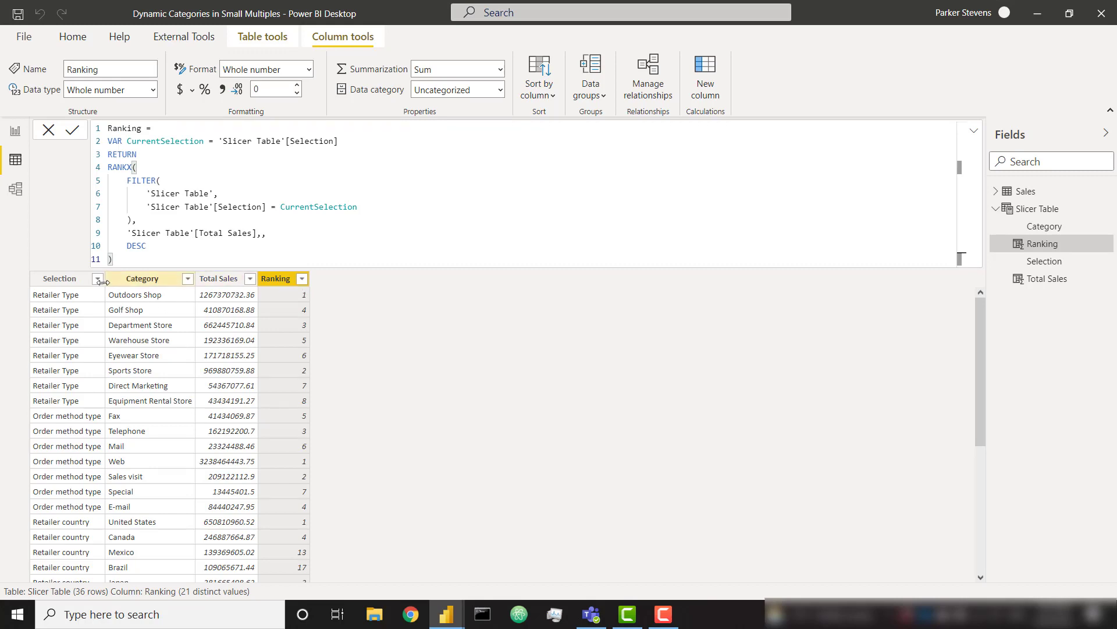
# Step: Filter Selection to Retailer country and sort the table by Ranking ascending
pyautogui.click(58, 279)
pyautogui.click(98, 213)
pyautogui.click(150, 365)
pyautogui.click(166, 391)
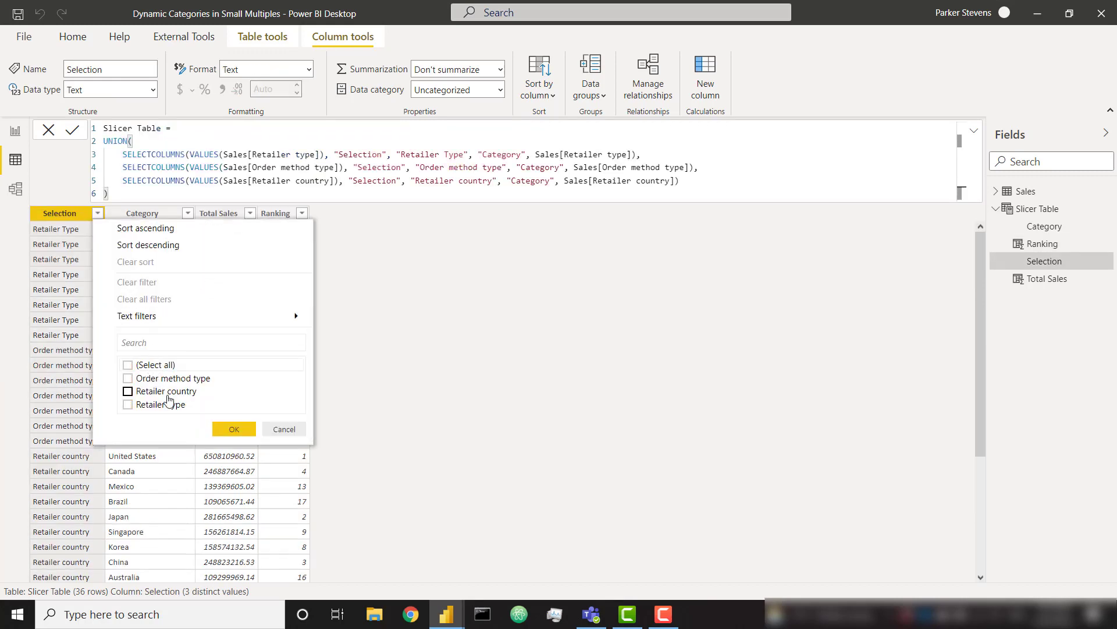
pyautogui.click(235, 431)
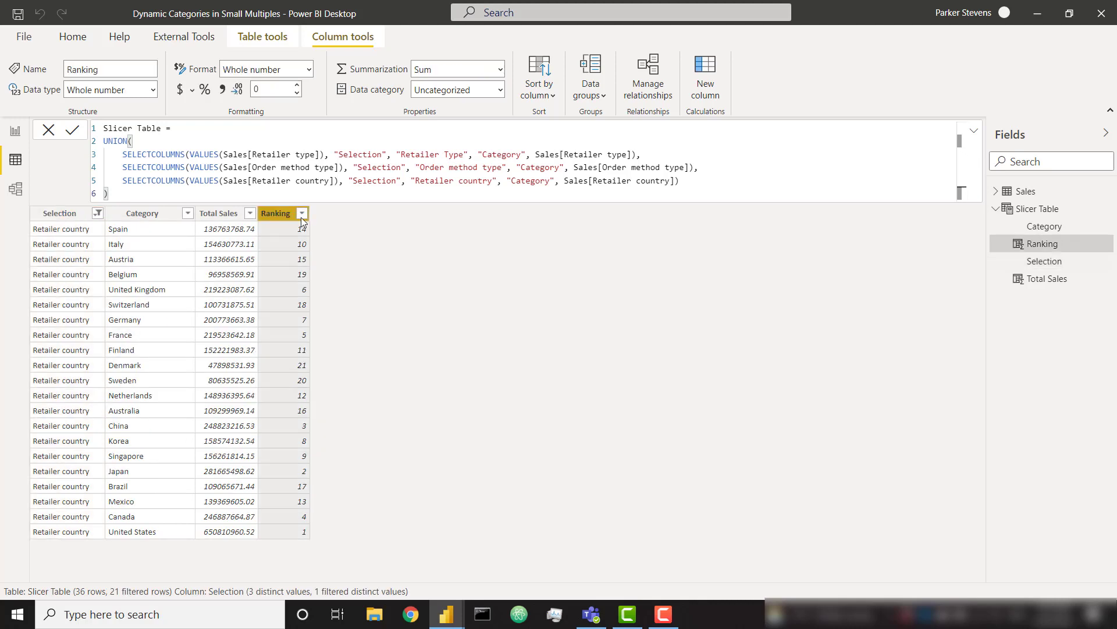
pyautogui.click(302, 213)
pyautogui.click(401, 18)
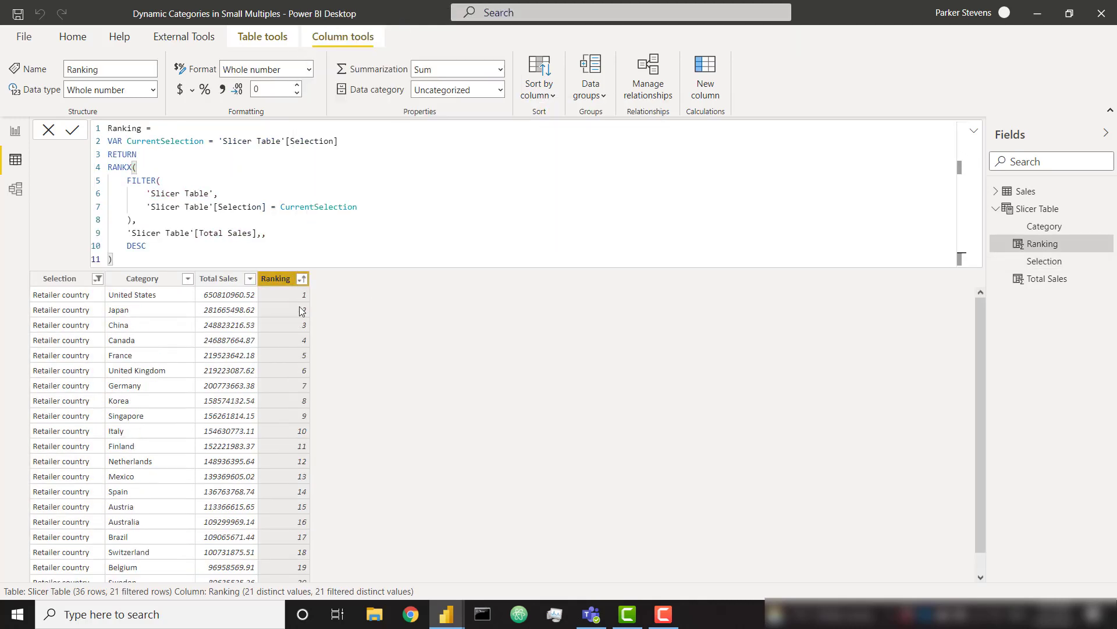
pyautogui.scroll(-1, 337, 439)
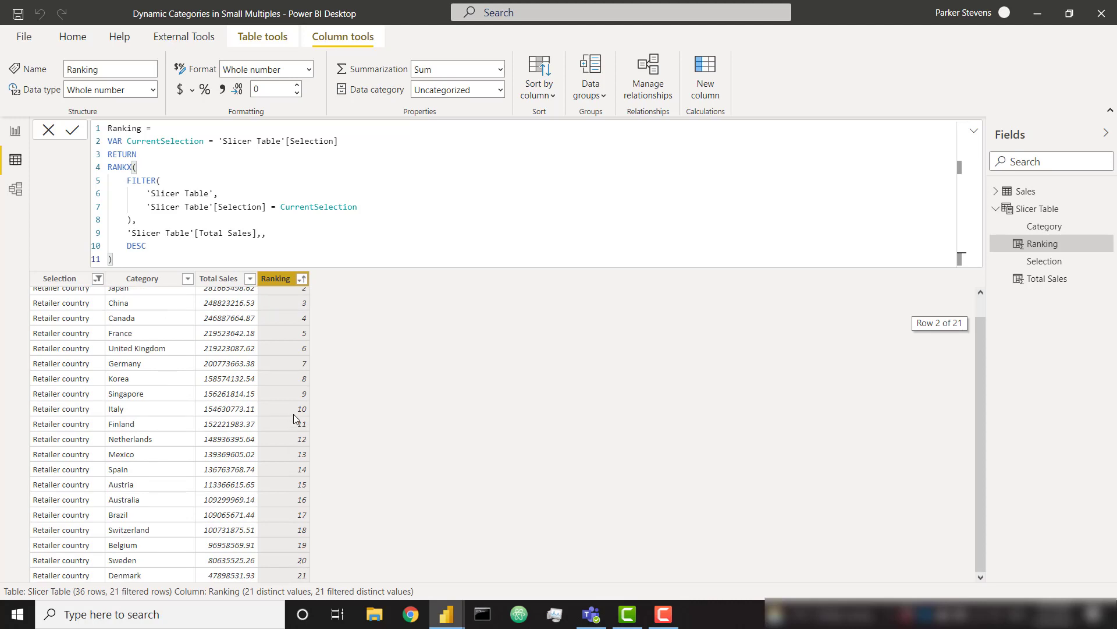
pyautogui.scroll(1, 299, 422)
# Step: Change the Selection filter to show only Order method type rows
pyautogui.click(97, 278)
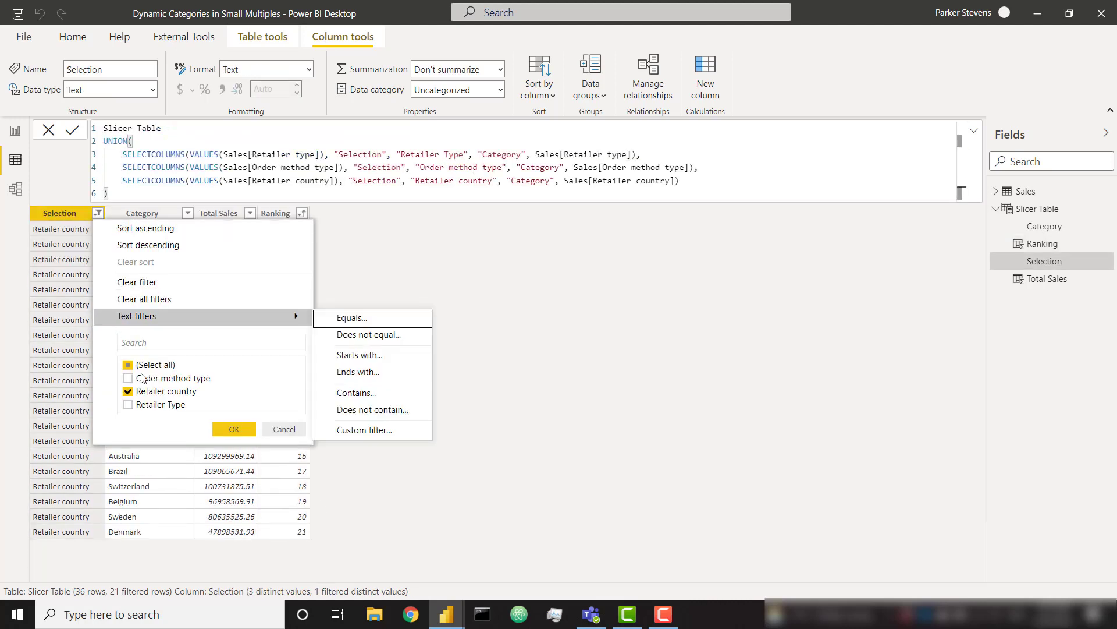
pyautogui.click(129, 378)
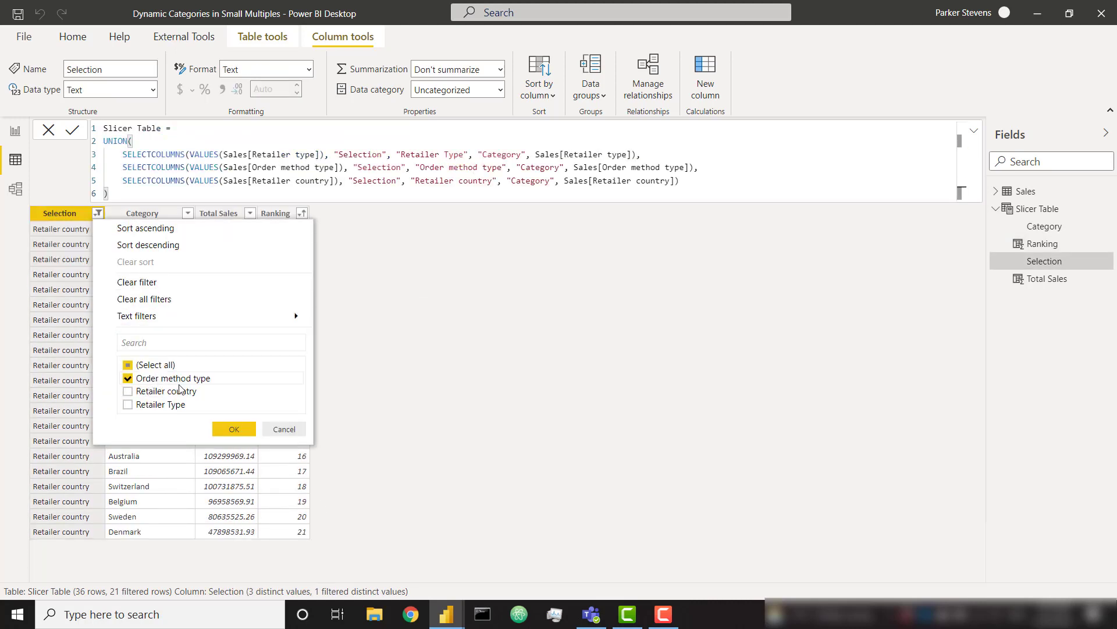
pyautogui.click(233, 429)
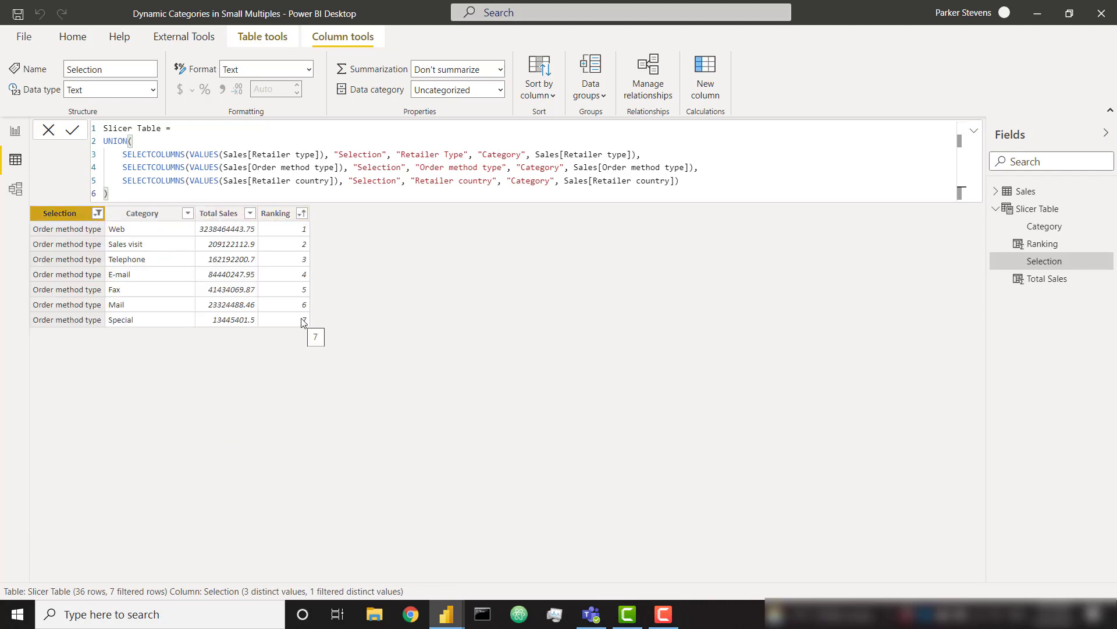
# Step: Clear all Selection filters, then try sorting Category by Ranking and dismiss the circular dependency error
pyautogui.click(98, 213)
pyautogui.click(180, 296)
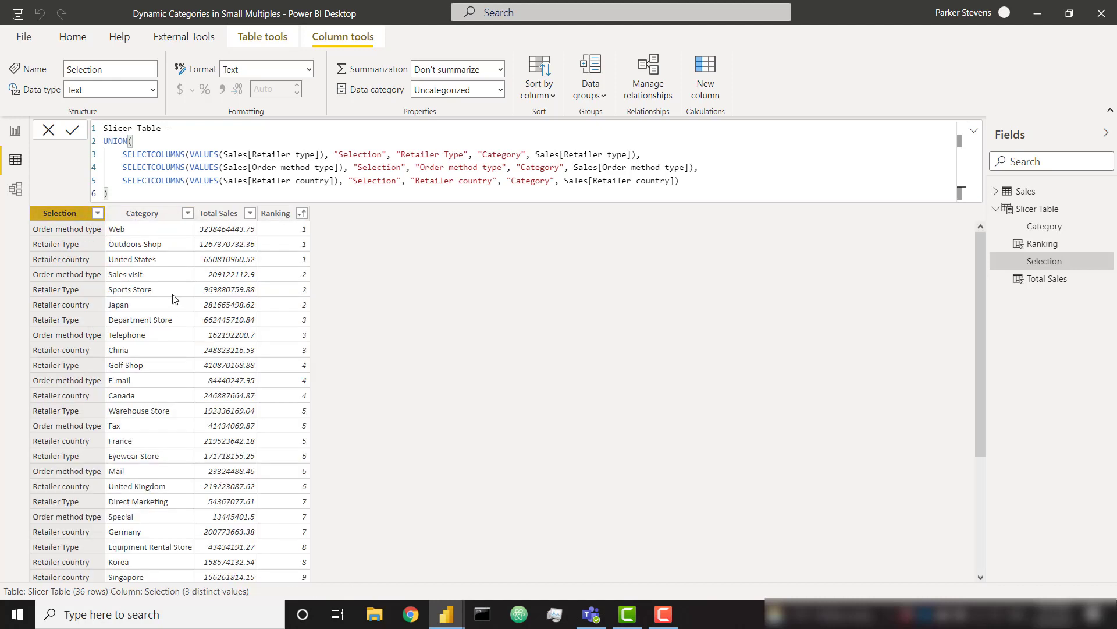
pyautogui.click(147, 218)
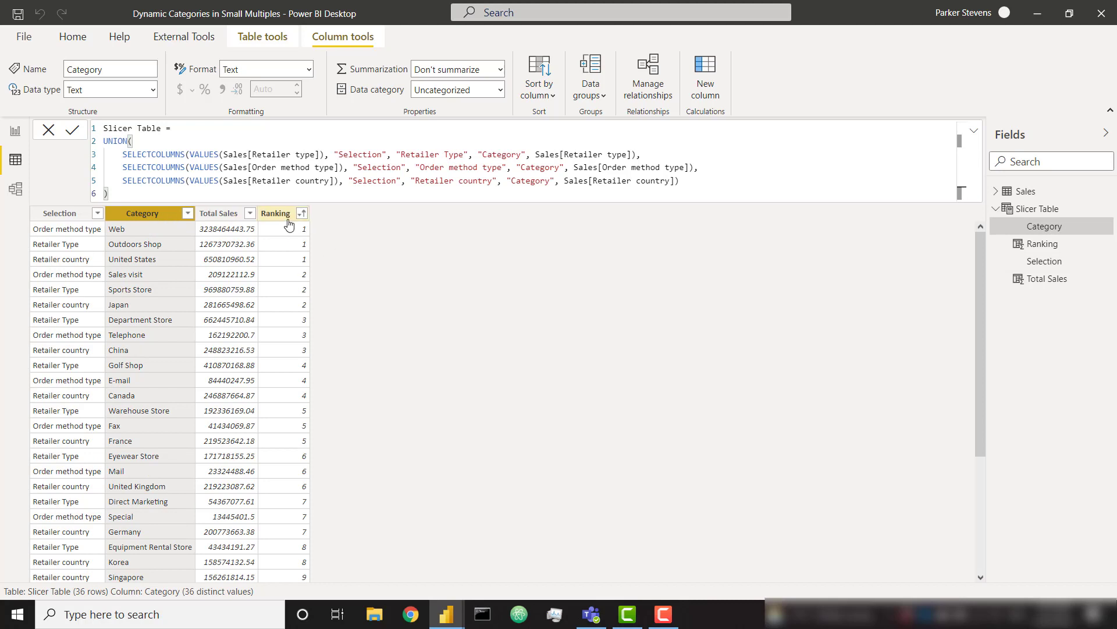
pyautogui.click(541, 103)
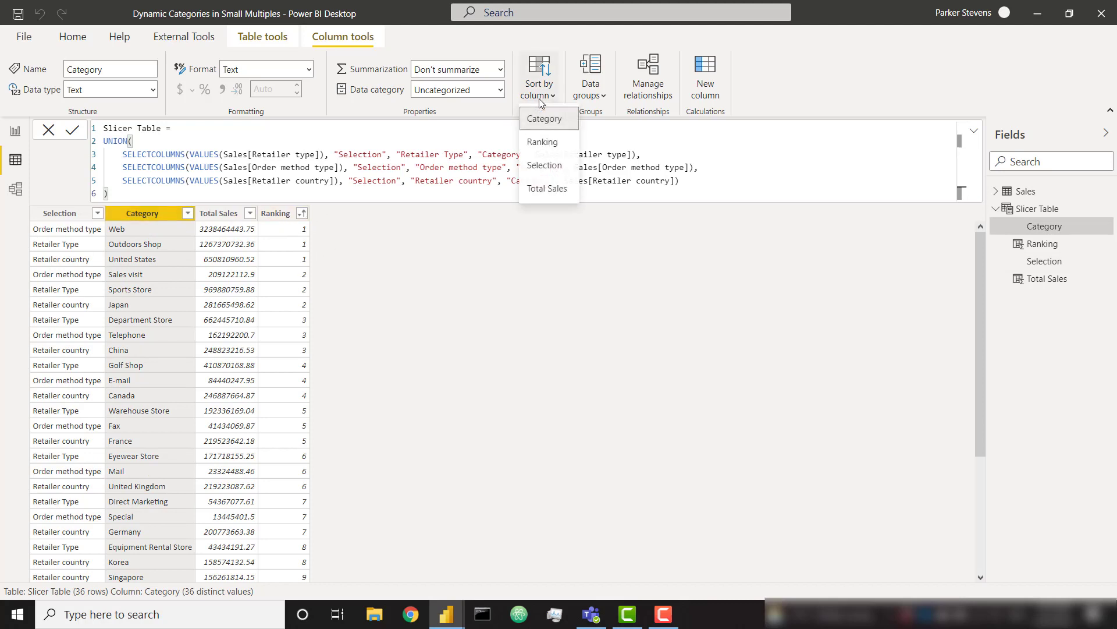
pyautogui.click(539, 140)
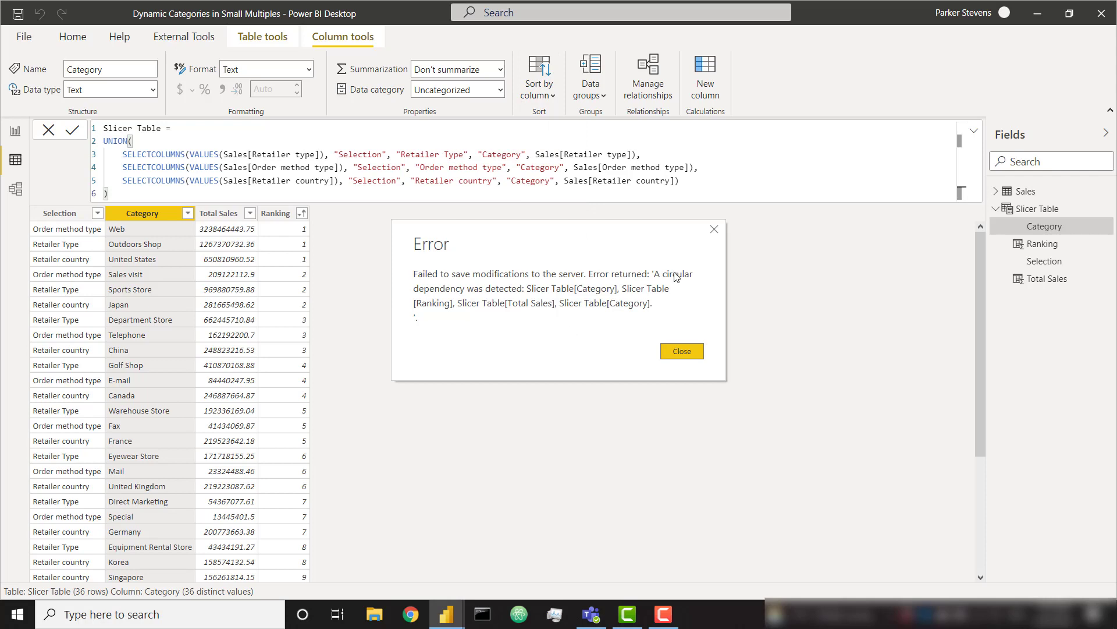
pyautogui.click(682, 351)
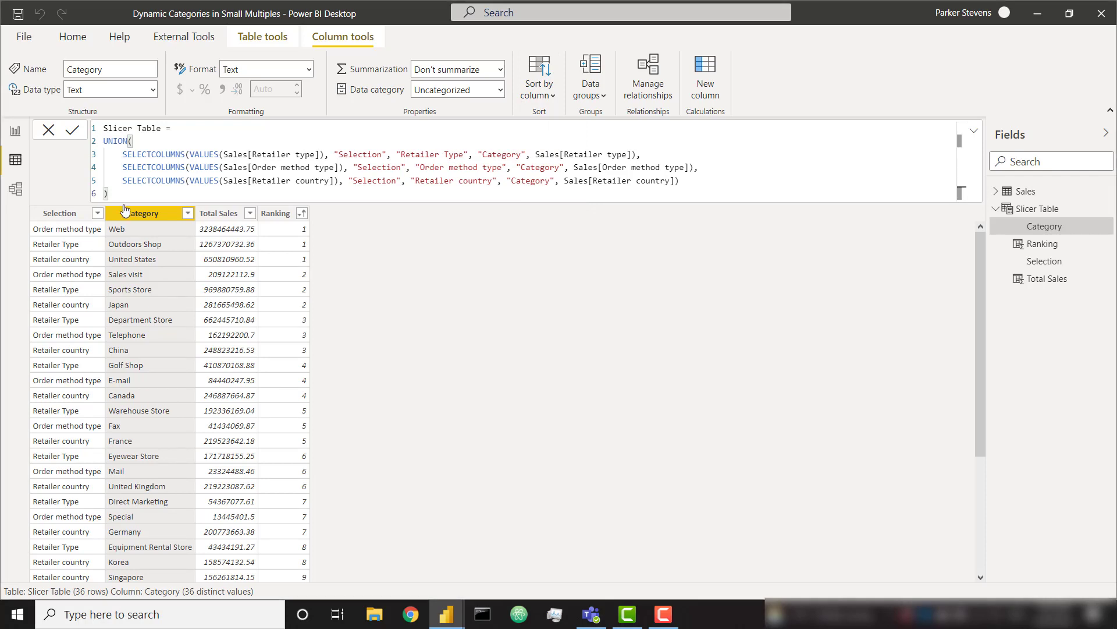
# Step: Add Ranking to the chart's Small multiples well and sort the panels ascending by rank
pyautogui.click(14, 140)
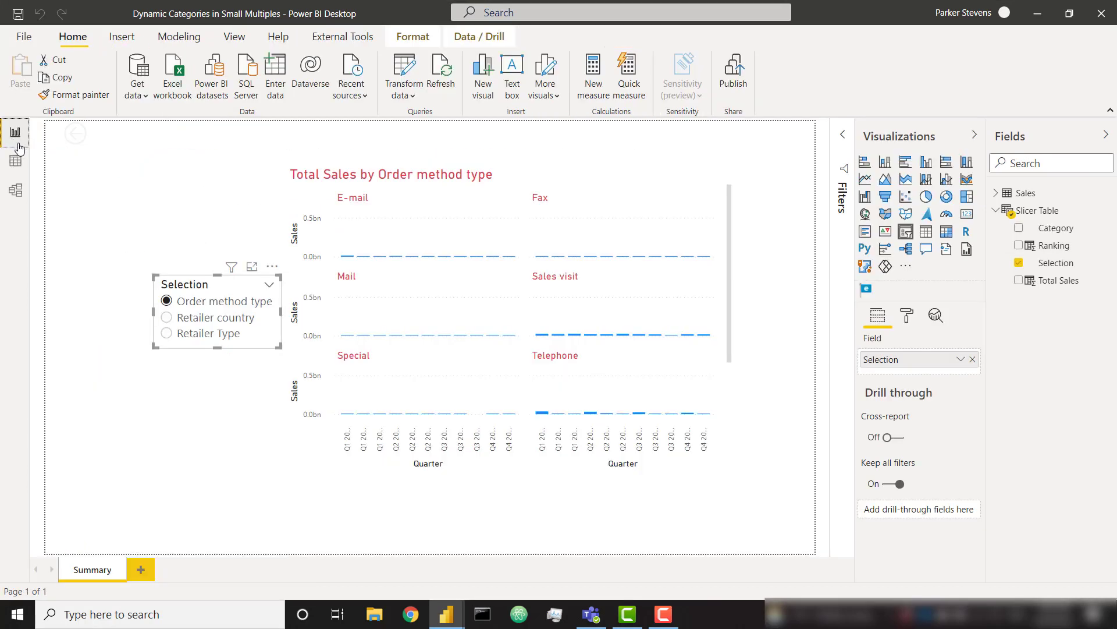
pyautogui.click(667, 188)
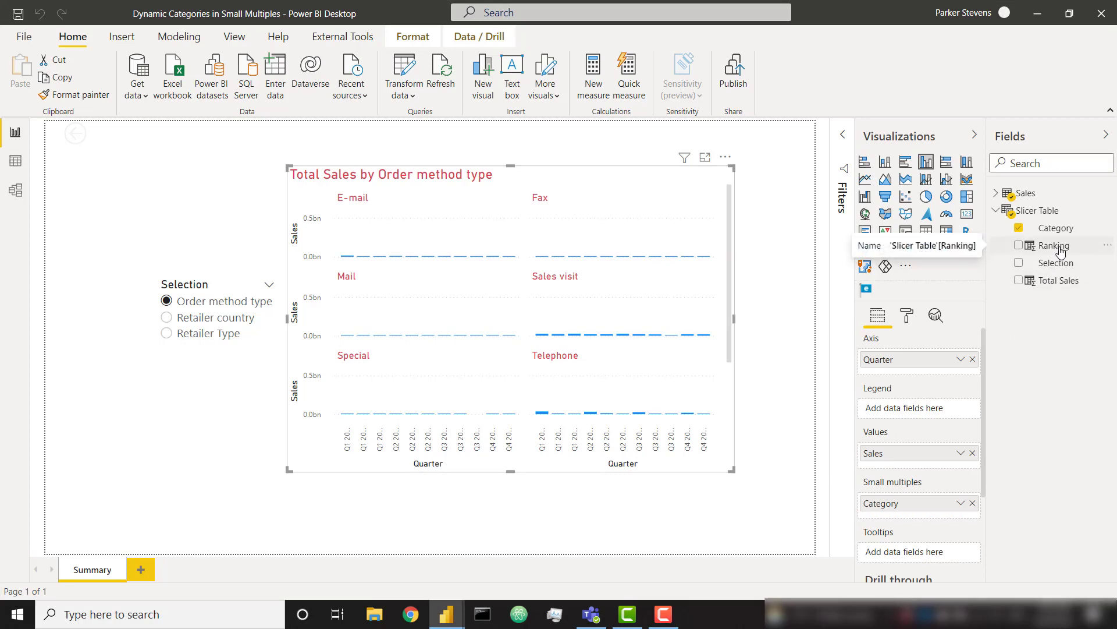
pyautogui.moveTo(1056, 251); pyautogui.dragTo(919, 500)
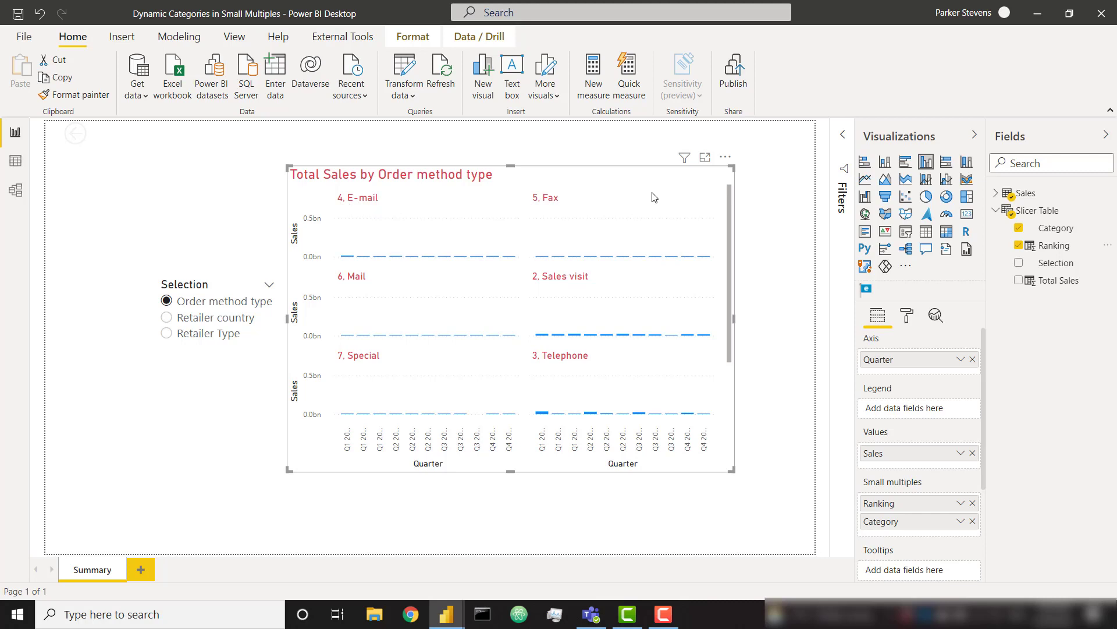
pyautogui.click(726, 156)
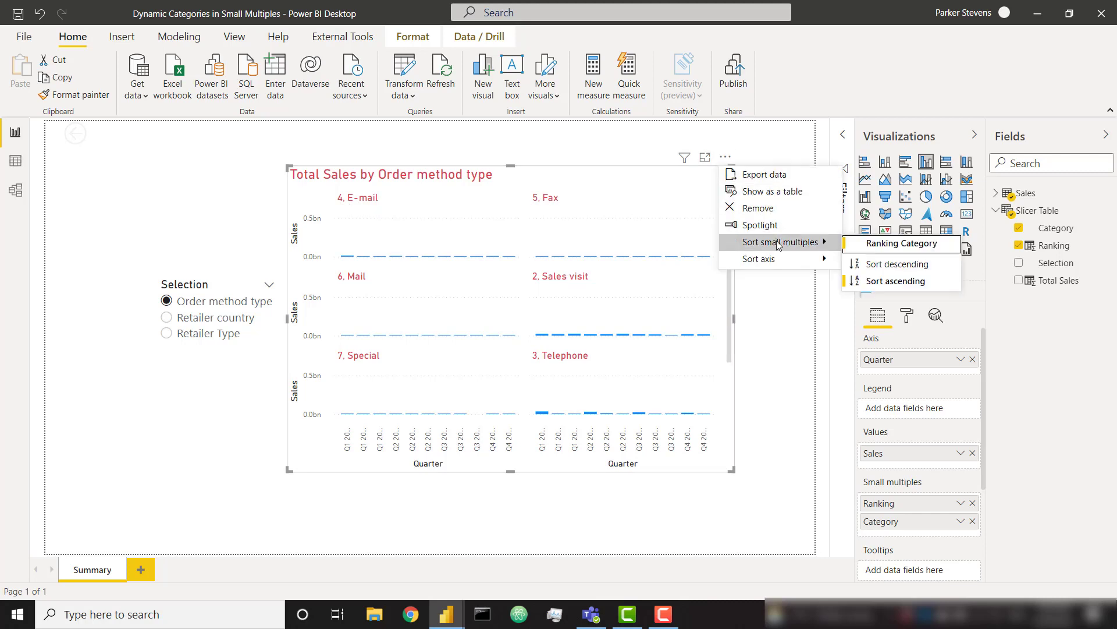
pyautogui.moveTo(846, 245)
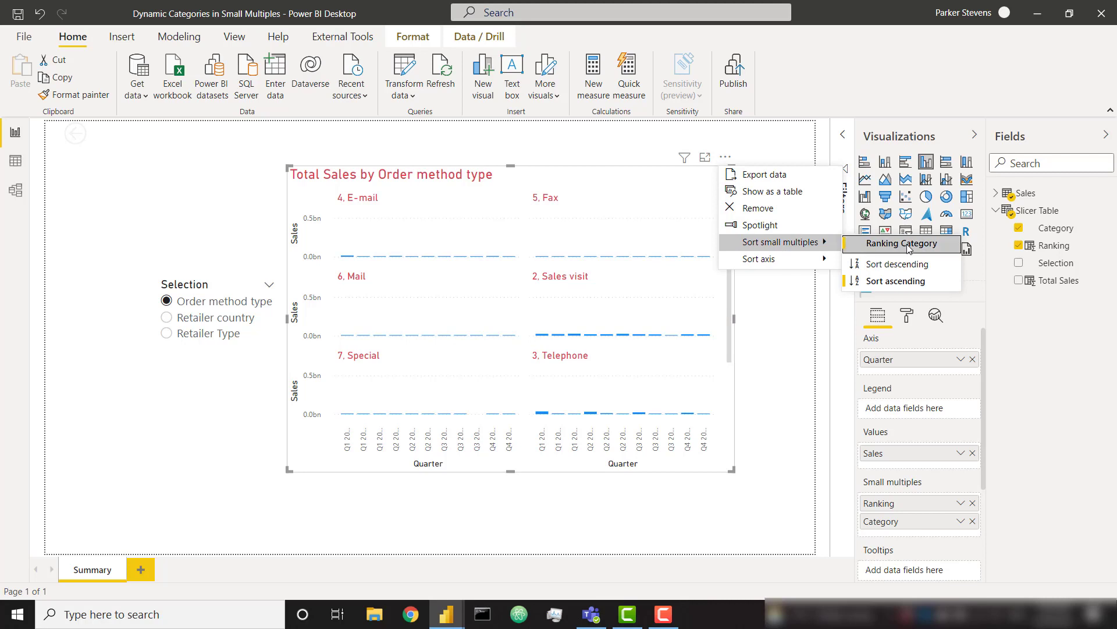
pyautogui.click(869, 280)
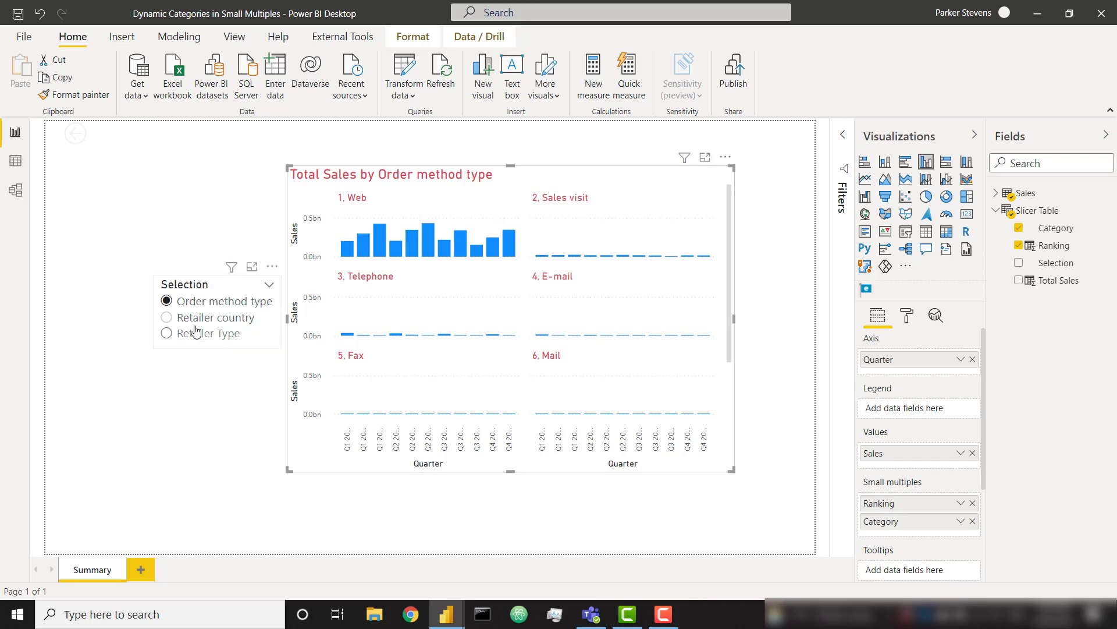
# Step: Pick Retailer country in the Selection slicer and scroll through the ranked country panels
pyautogui.click(169, 318)
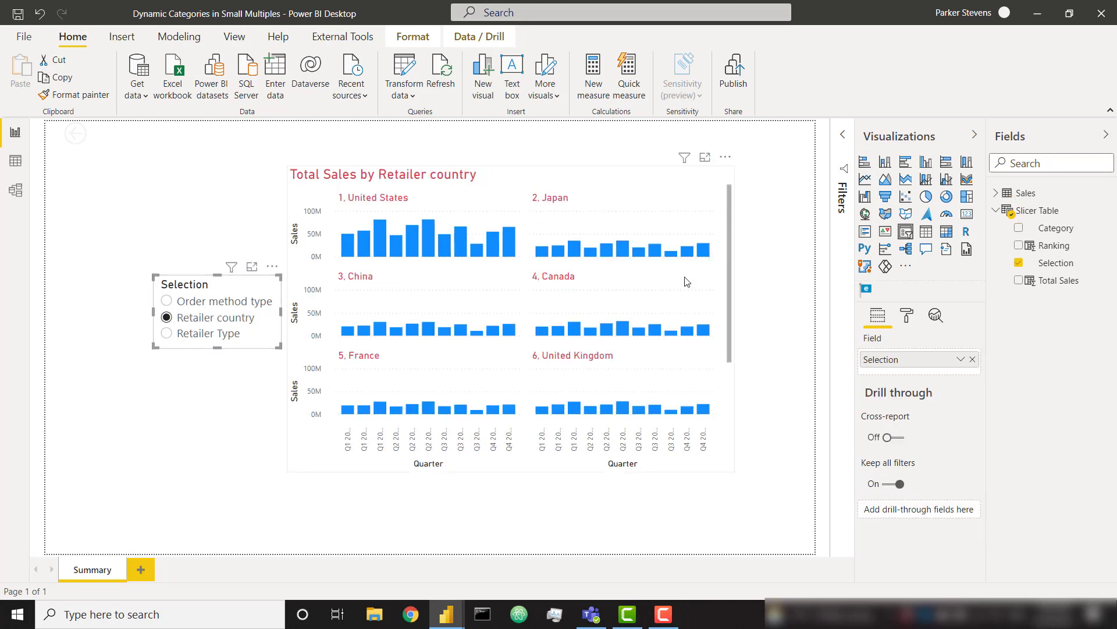
pyautogui.scroll(-8, 531, 330)
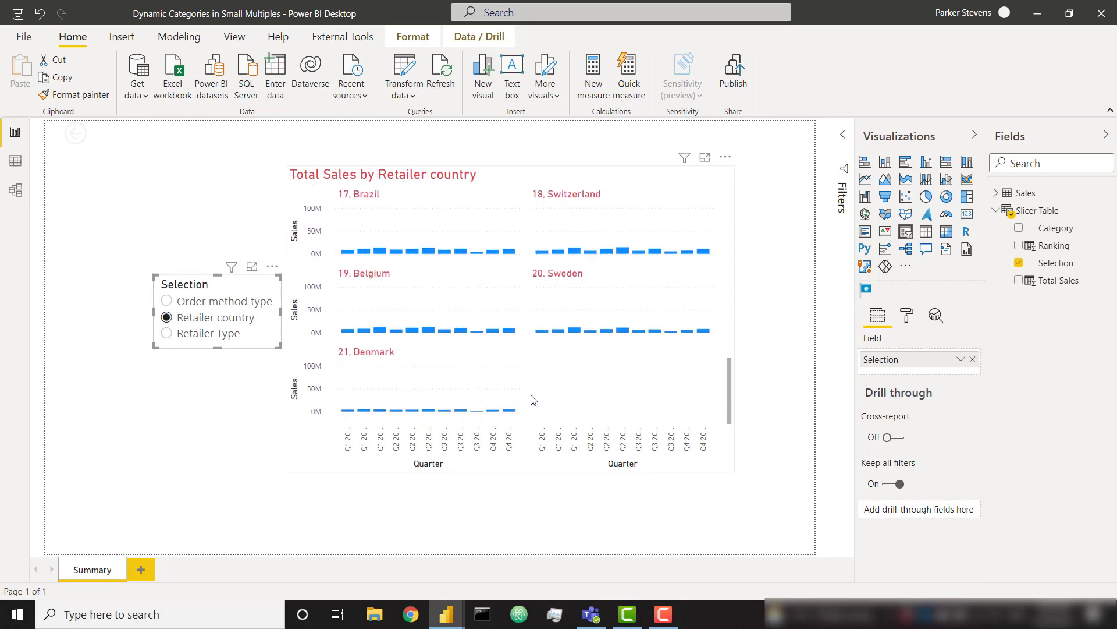
pyautogui.scroll(10, 534, 400)
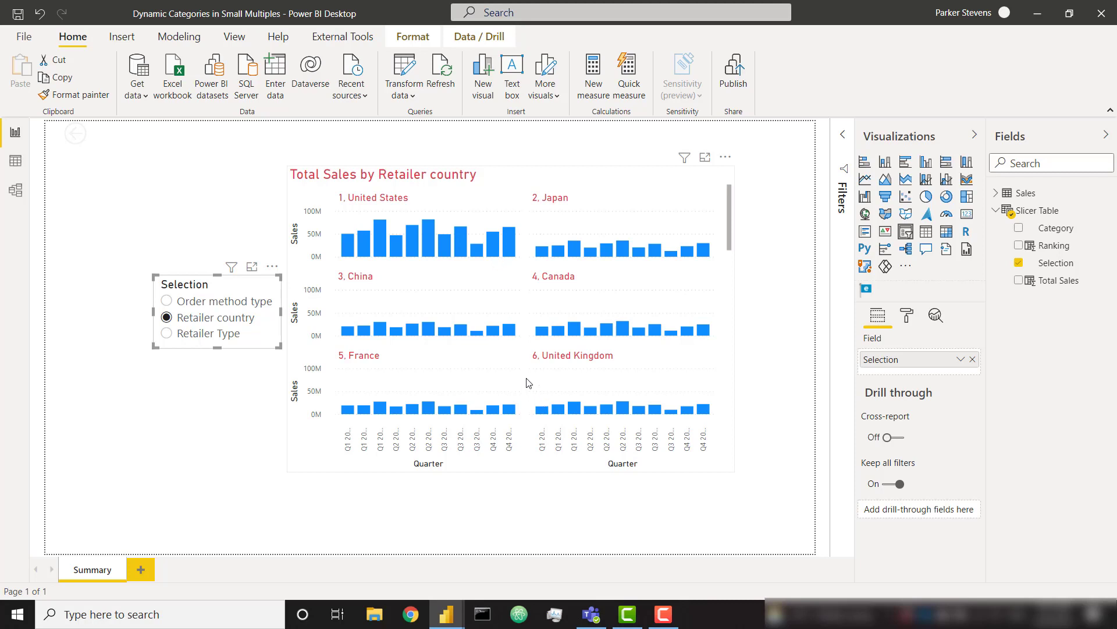
# Step: Add a Page column to Slicer Table: Page = CEILING('Slicer Table'[Ranking] / 6, 1)
pyautogui.click(15, 161)
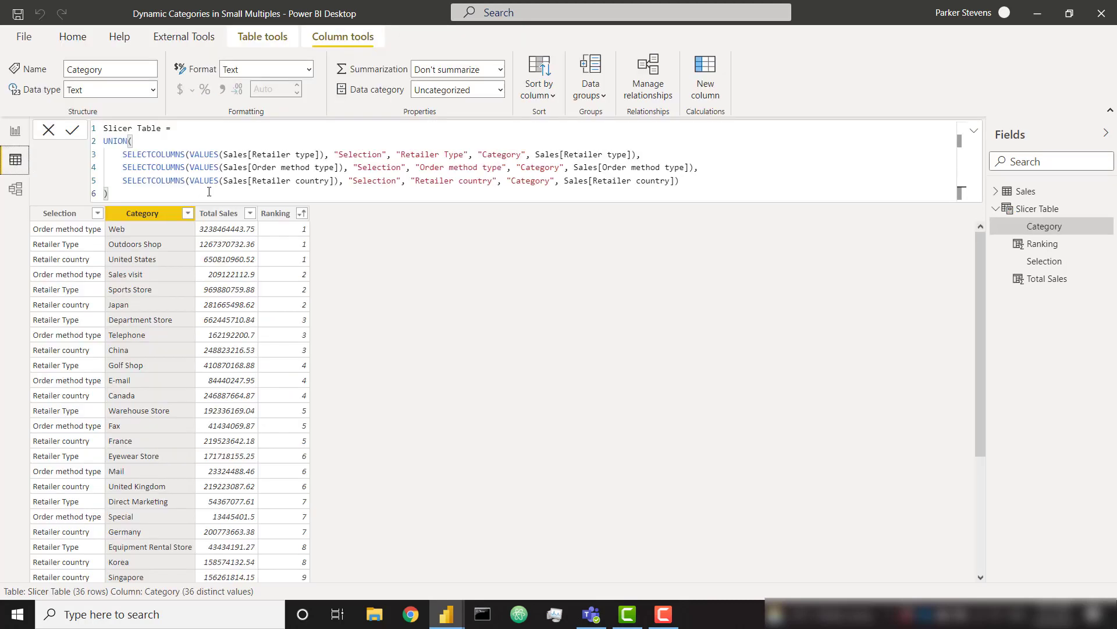
pyautogui.rightClick(279, 216)
pyautogui.click(381, 370)
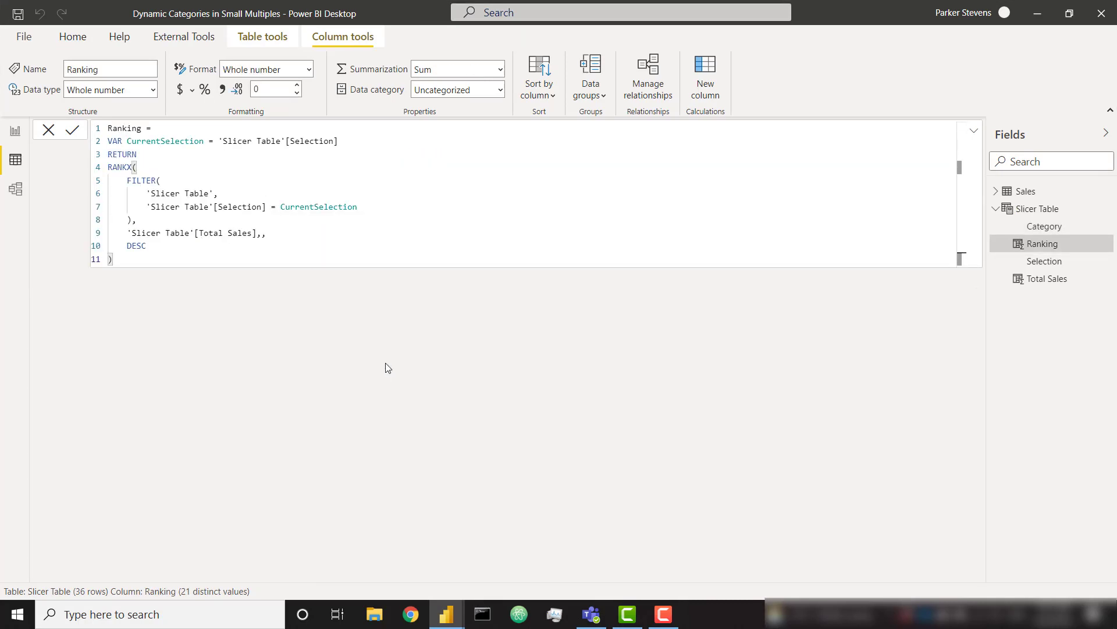
pyautogui.write('Page')
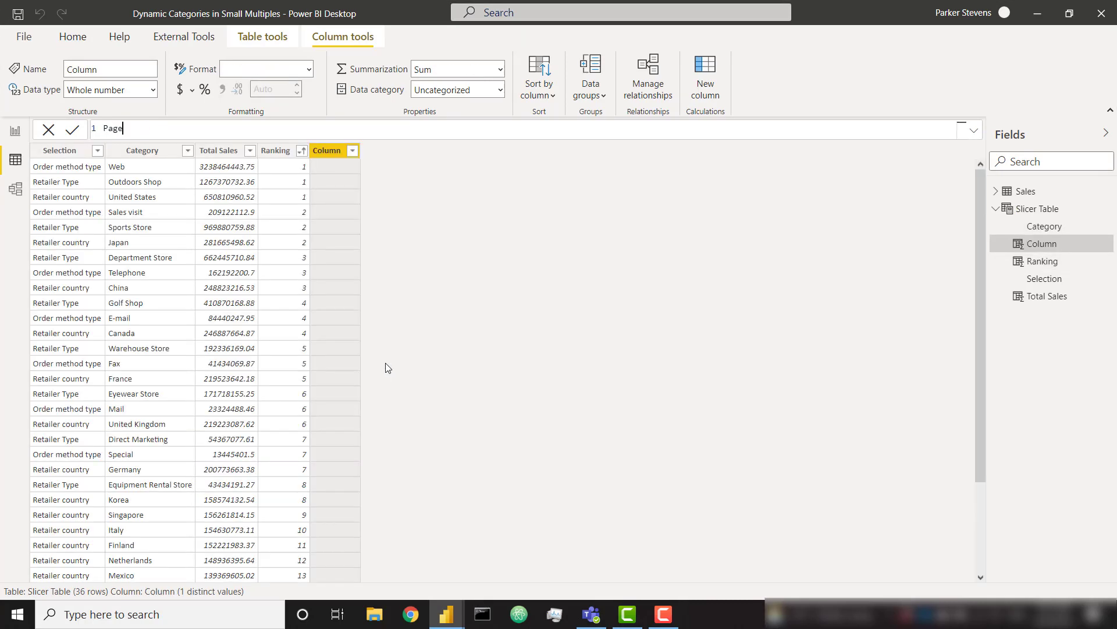
pyautogui.write(' =')
pyautogui.hotkey('shift', 'Return')
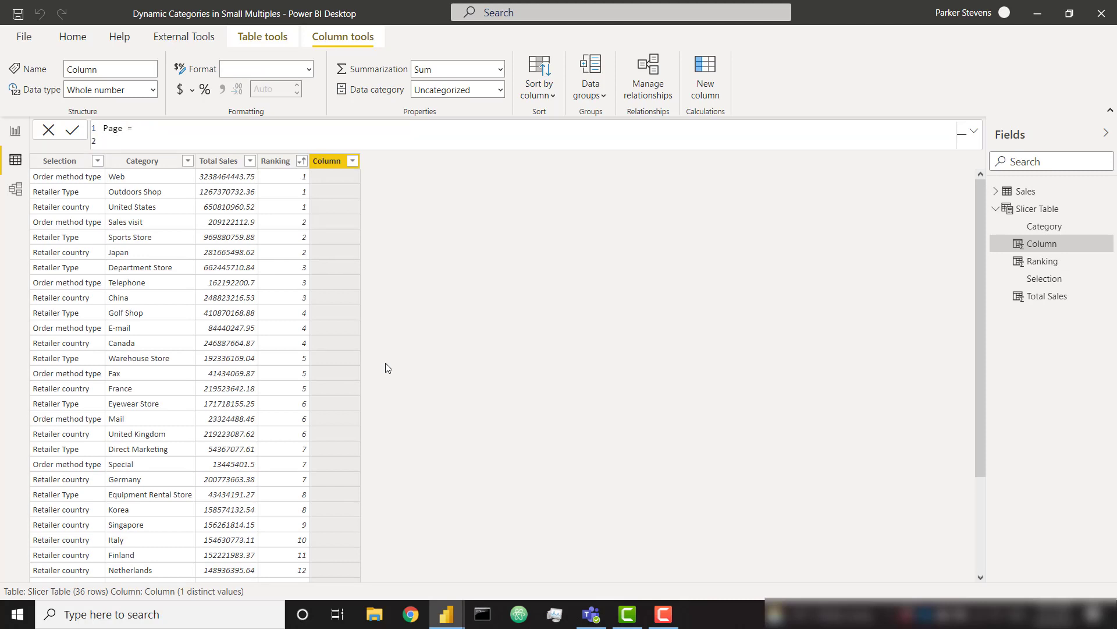
pyautogui.write('CEILING(')
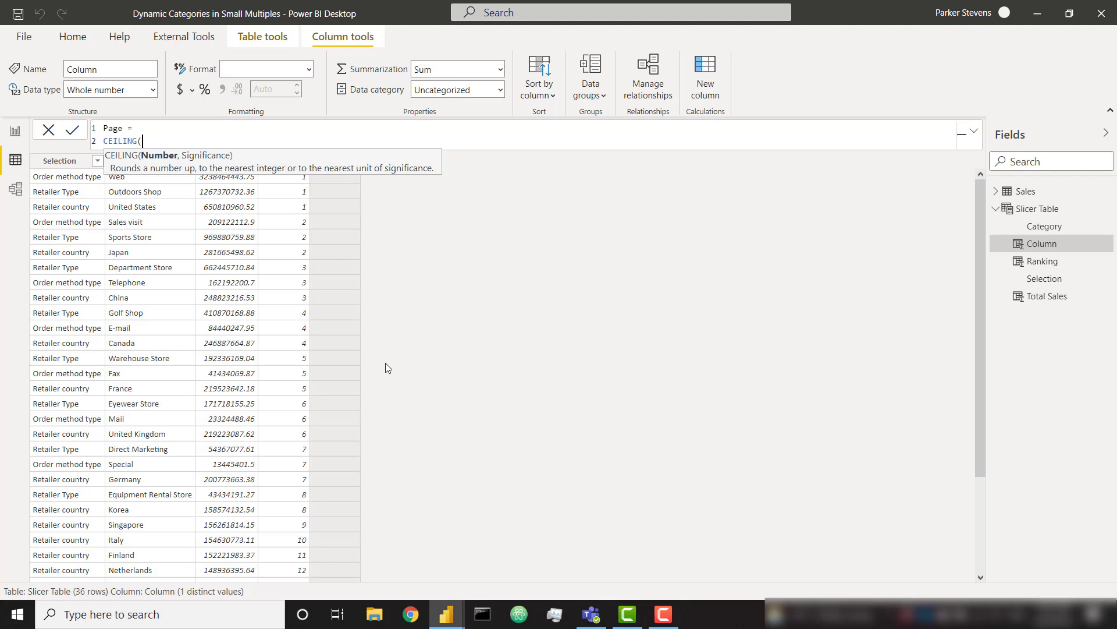
pyautogui.hotkey('shift', 'Return')
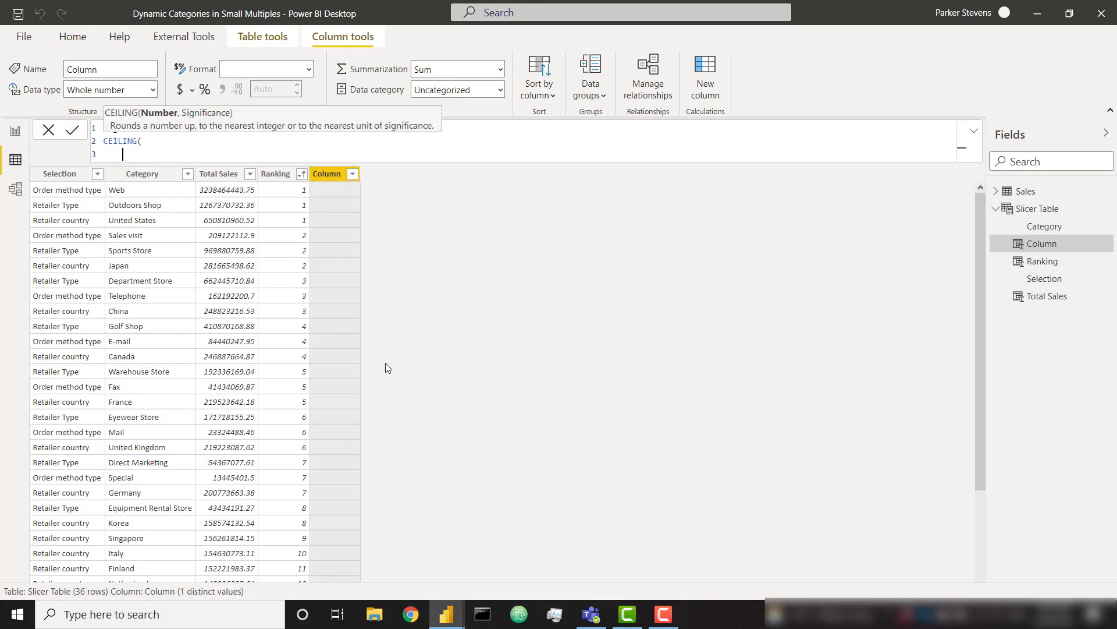
pyautogui.write('rank')
pyautogui.press('Down')
pyautogui.press('Down')
pyautogui.press('Tab')
pyautogui.write('/ 6,')
pyautogui.hotkey('shift', 'Return')
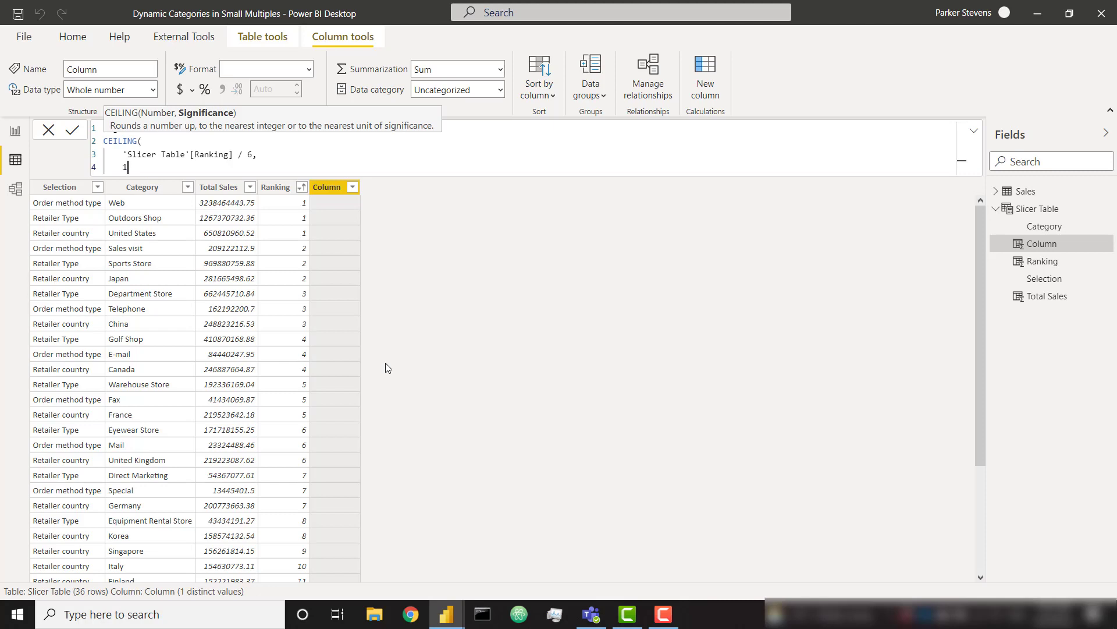
pyautogui.write('1')
pyautogui.hotkey('shift', 'Return')
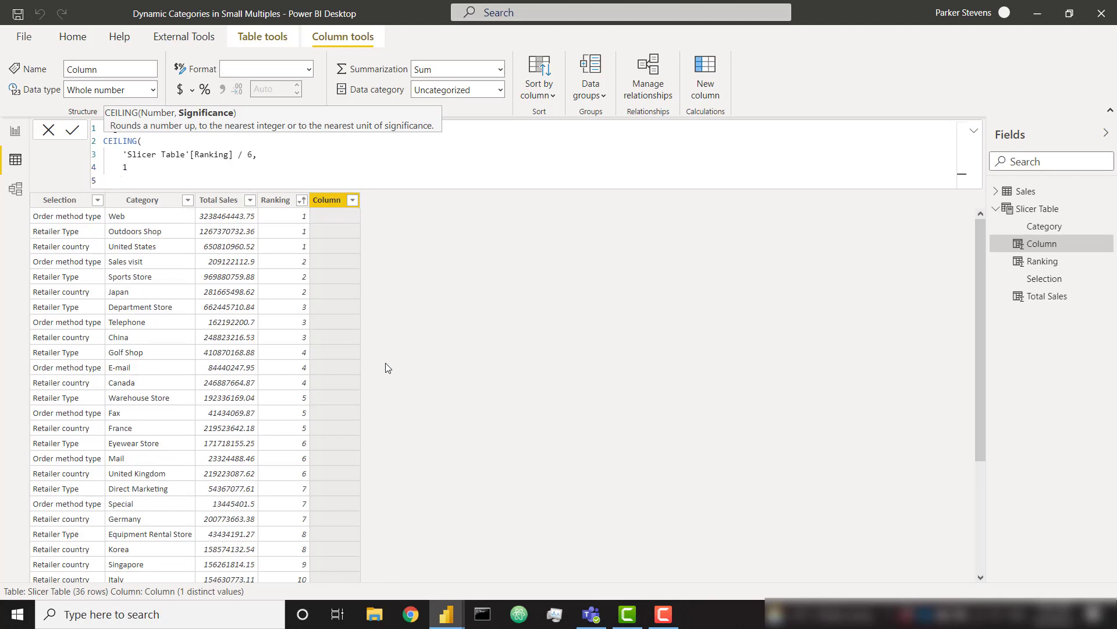
pyautogui.write(')')
pyautogui.press('Return')
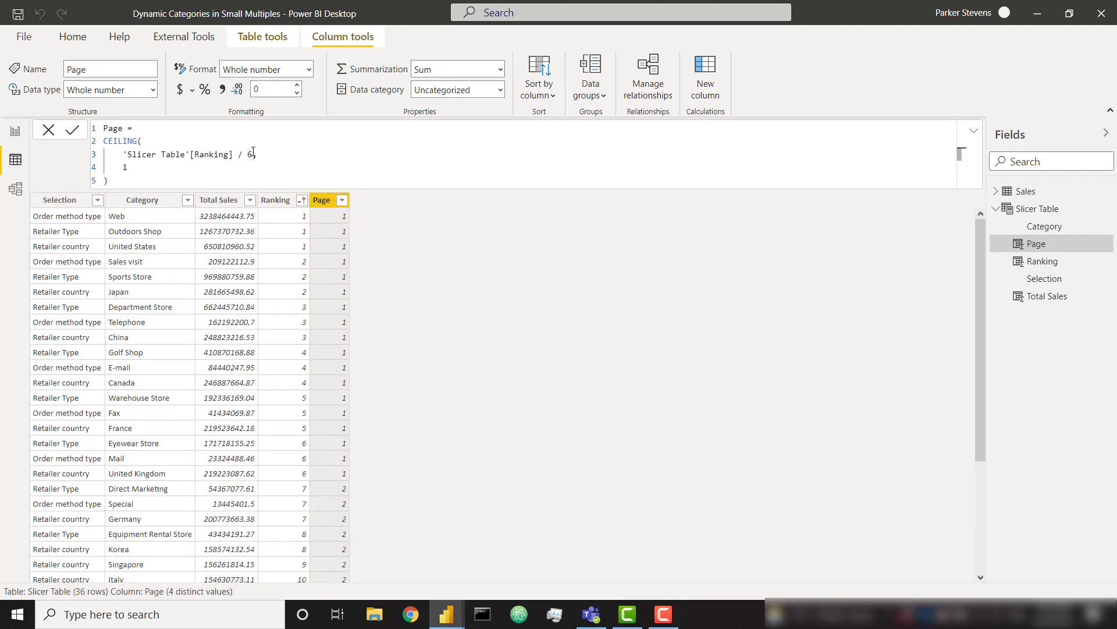
# Step: Filter the Selection column to show only Retailer country rows
pyautogui.click(98, 200)
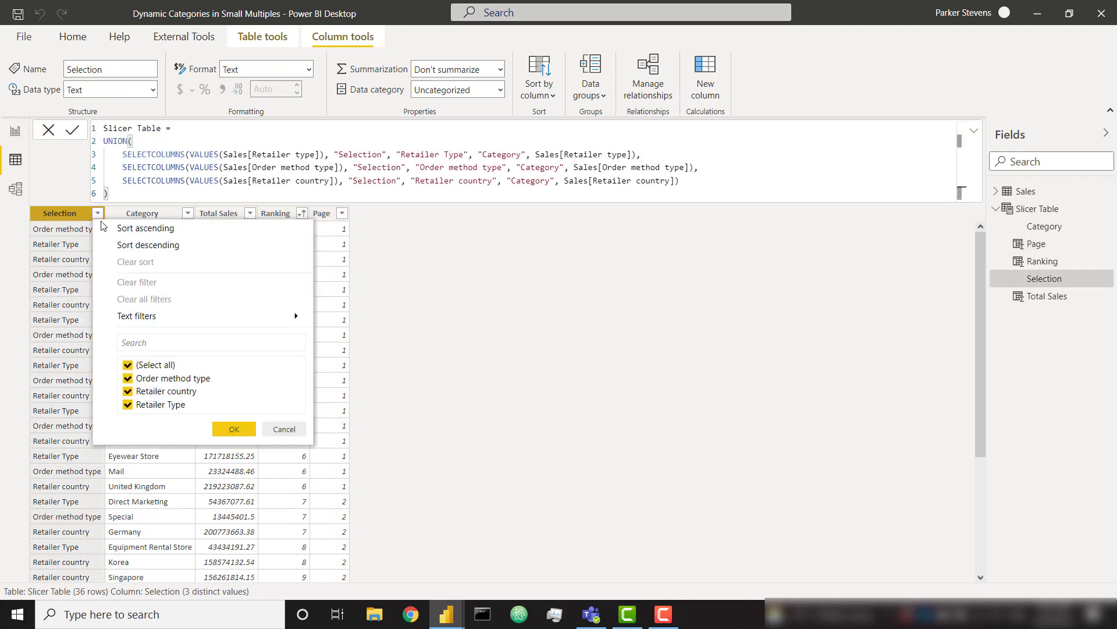
pyautogui.click(163, 368)
pyautogui.click(167, 391)
pyautogui.click(234, 429)
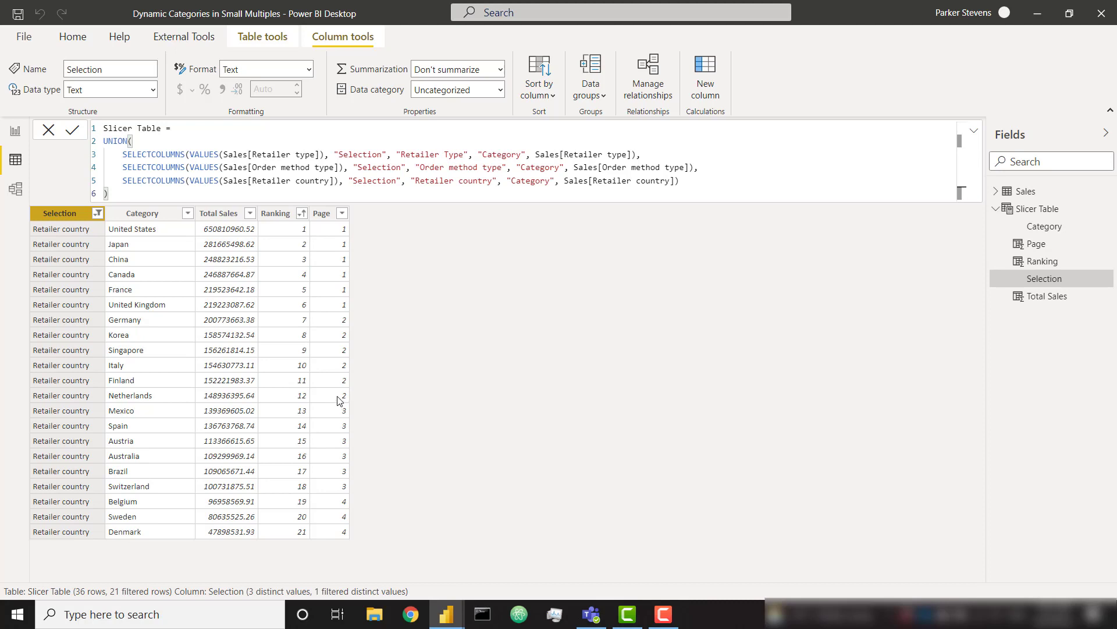
# Step: Add a new slicer on the report canvas, placed and sized below the small-multiples chart
pyautogui.click(15, 131)
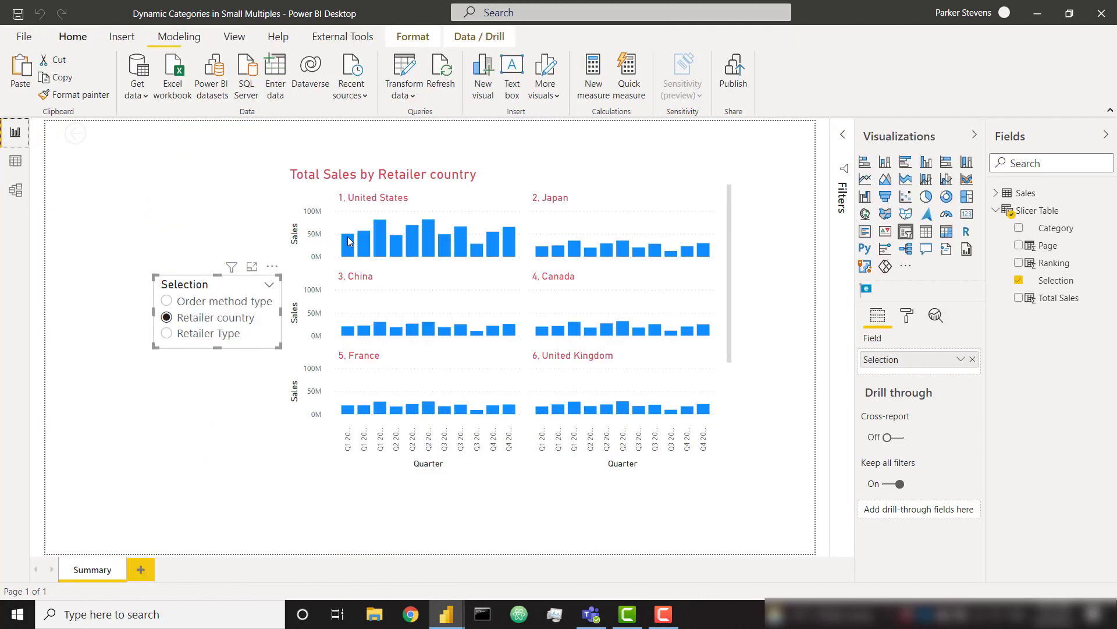
pyautogui.click(760, 432)
pyautogui.click(906, 232)
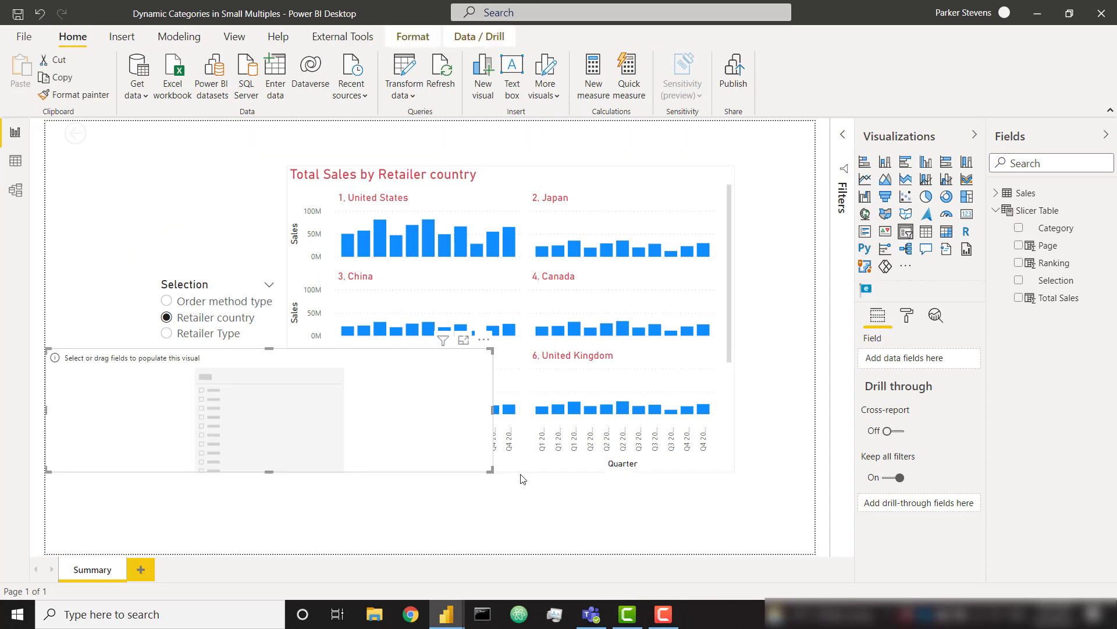
pyautogui.moveTo(361, 429); pyautogui.dragTo(615, 511)
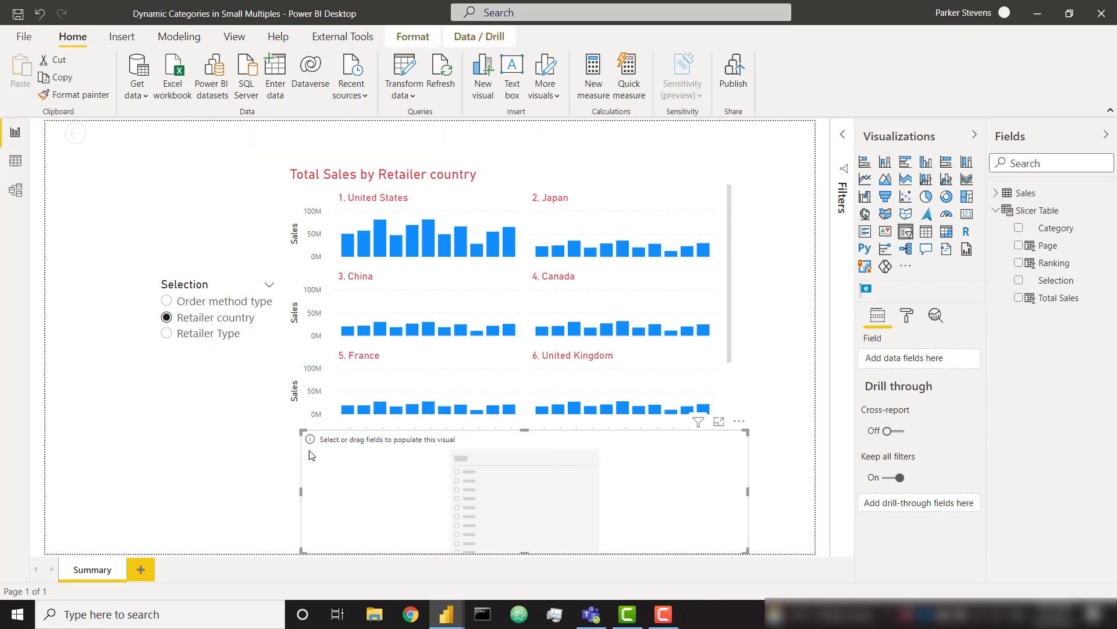
pyautogui.moveTo(314, 468); pyautogui.dragTo(357, 508)
pyautogui.moveTo(749, 552); pyautogui.dragTo(569, 535)
pyautogui.moveTo(1063, 247); pyautogui.dragTo(859, 361)
# Step: Give the slicer the Page field as a 'Greater than or equal to' slider set to 3
pyautogui.moveTo(515, 475); pyautogui.dragTo(568, 493)
pyautogui.click(610, 493)
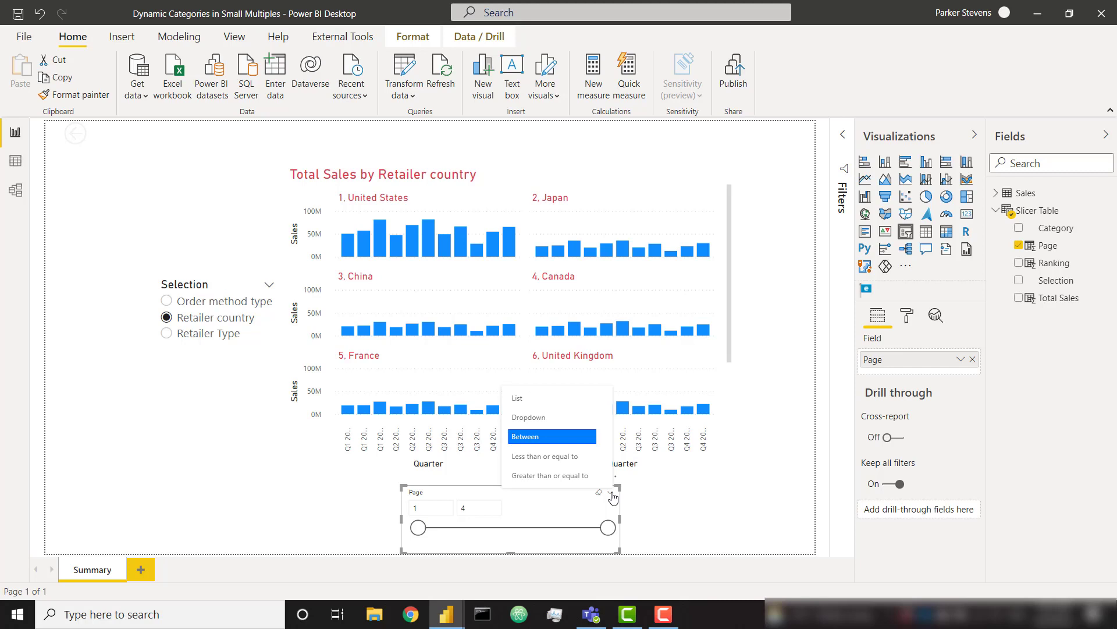
pyautogui.click(566, 476)
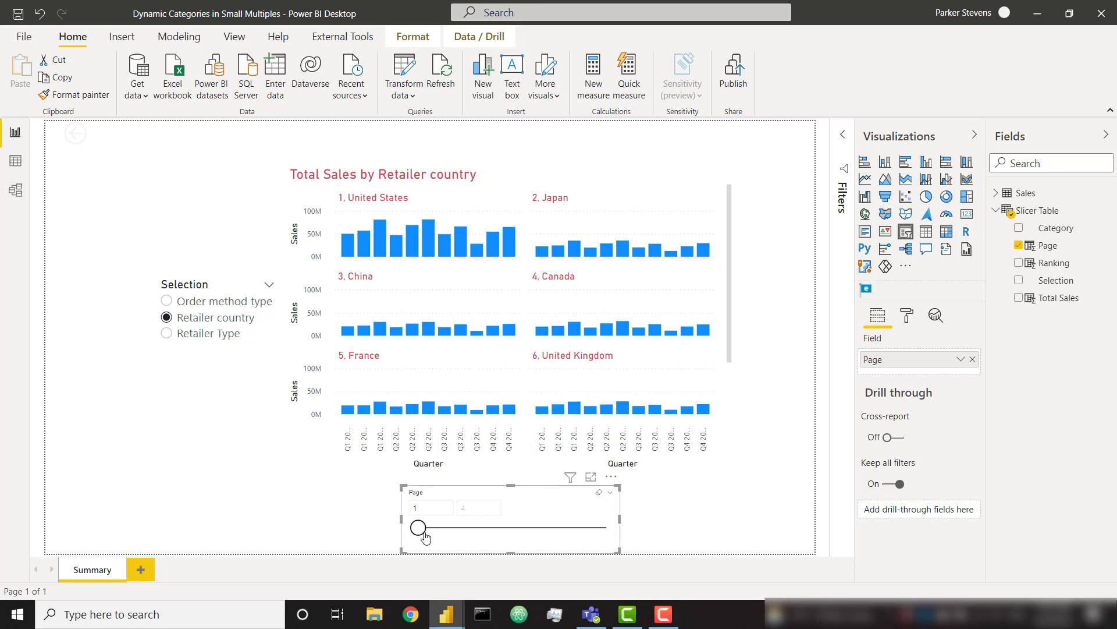
pyautogui.press('Escape')
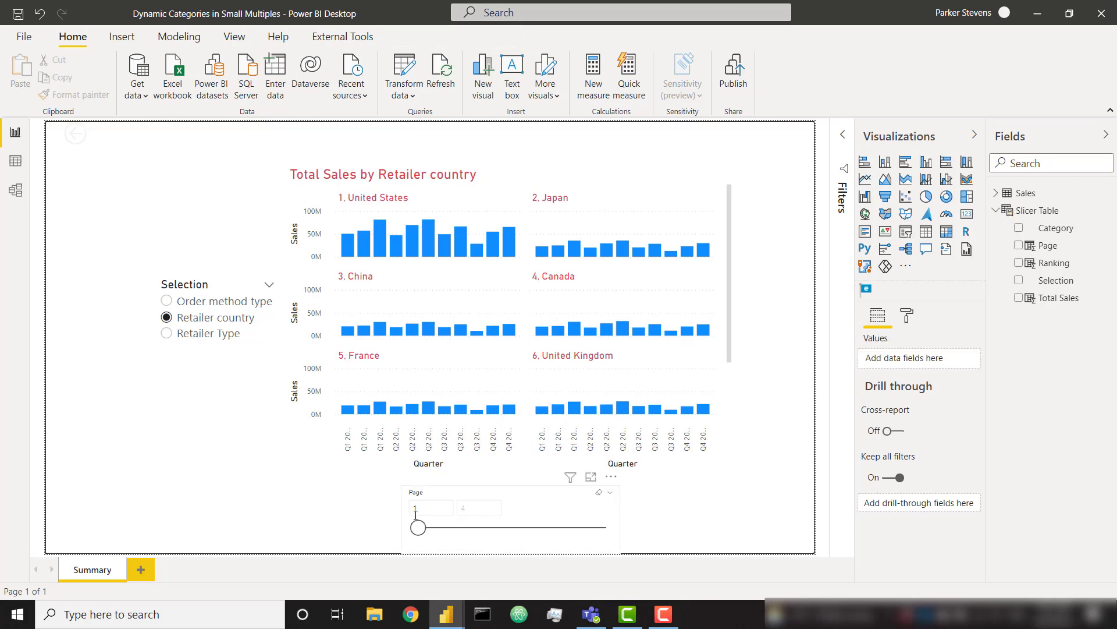
pyautogui.scroll(-8, 533, 379)
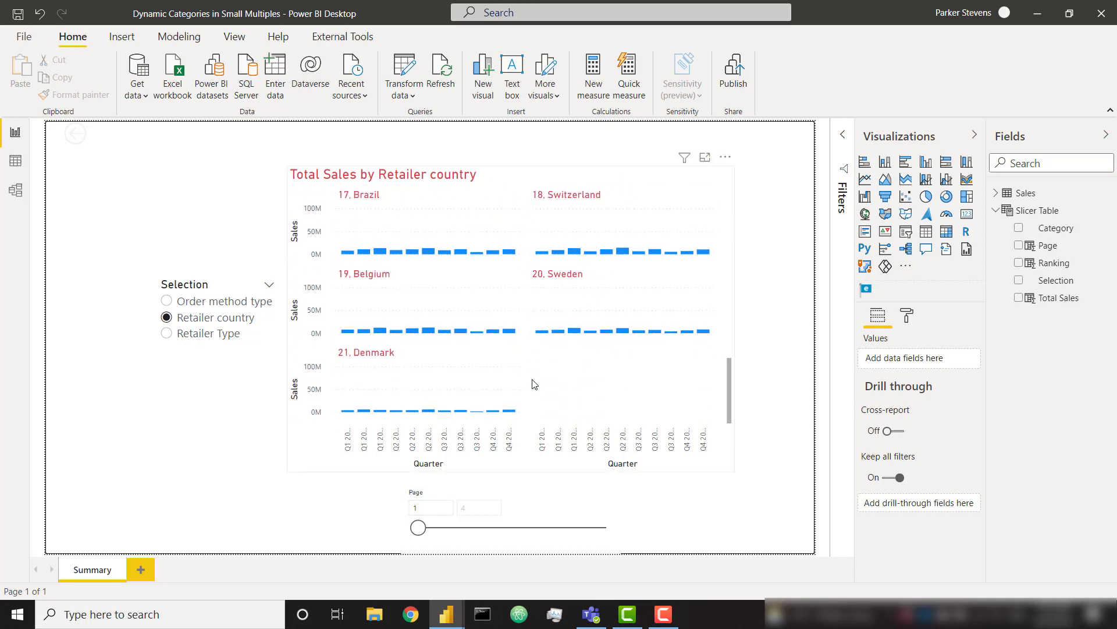
pyautogui.scroll(8, 534, 384)
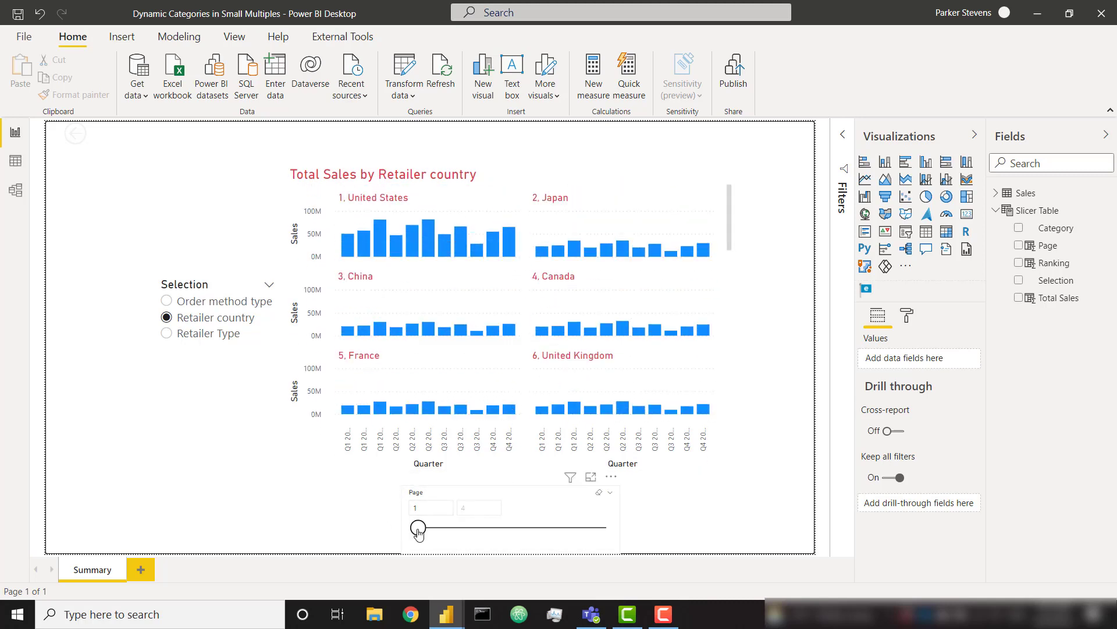
pyautogui.moveTo(418, 527); pyautogui.dragTo(522, 512)
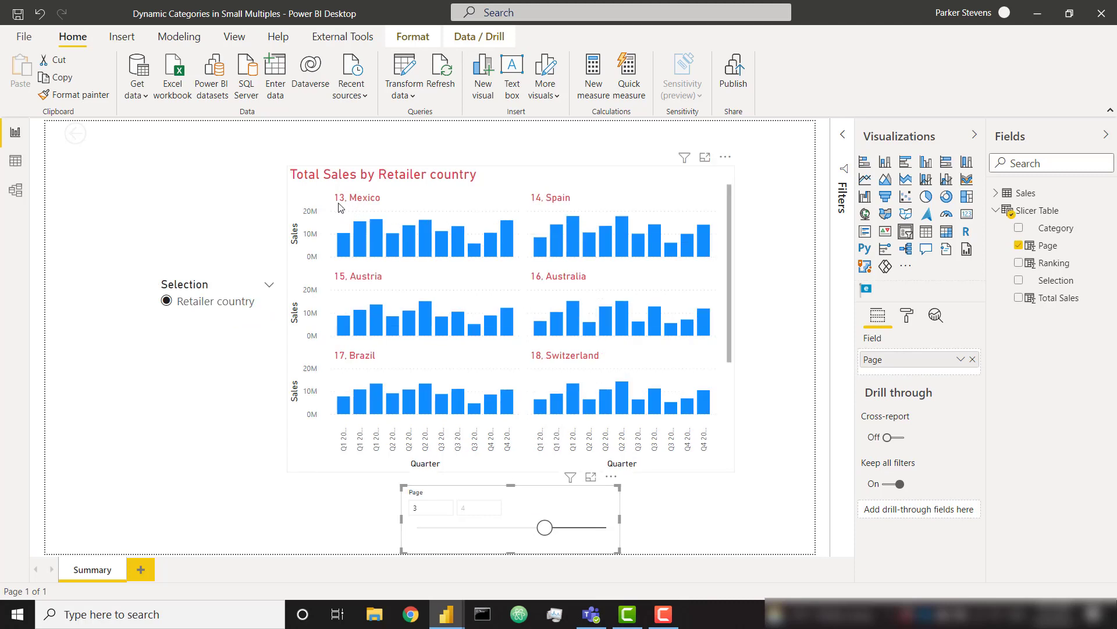
pyautogui.scroll(-3, 404, 389)
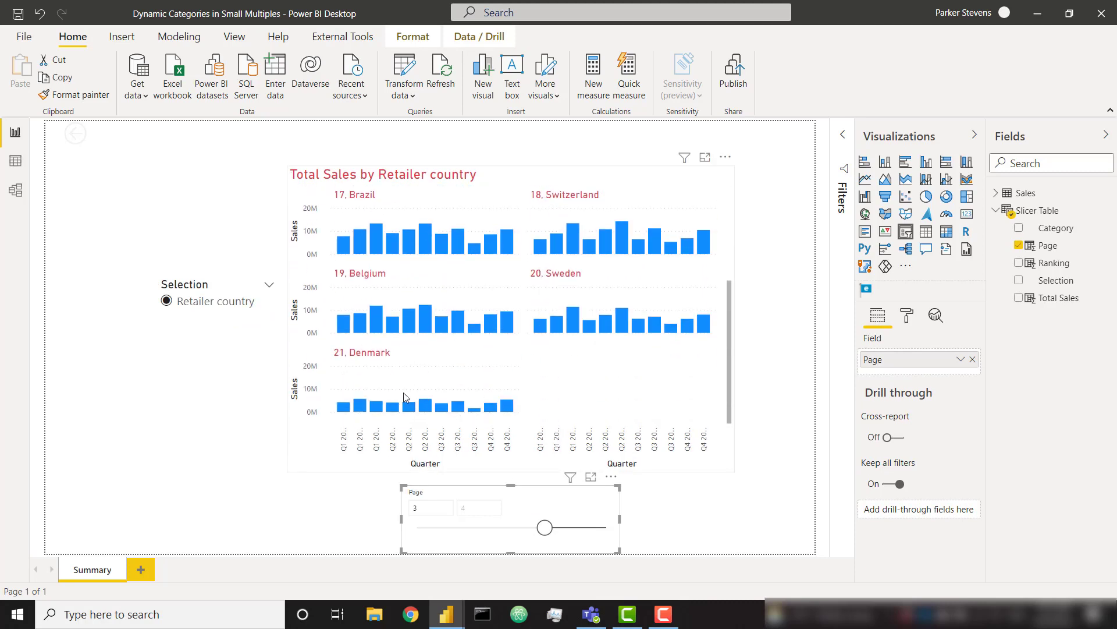
# Step: Switch the chart's Category filter to Top N, showing bottom items
pyautogui.click(530, 426)
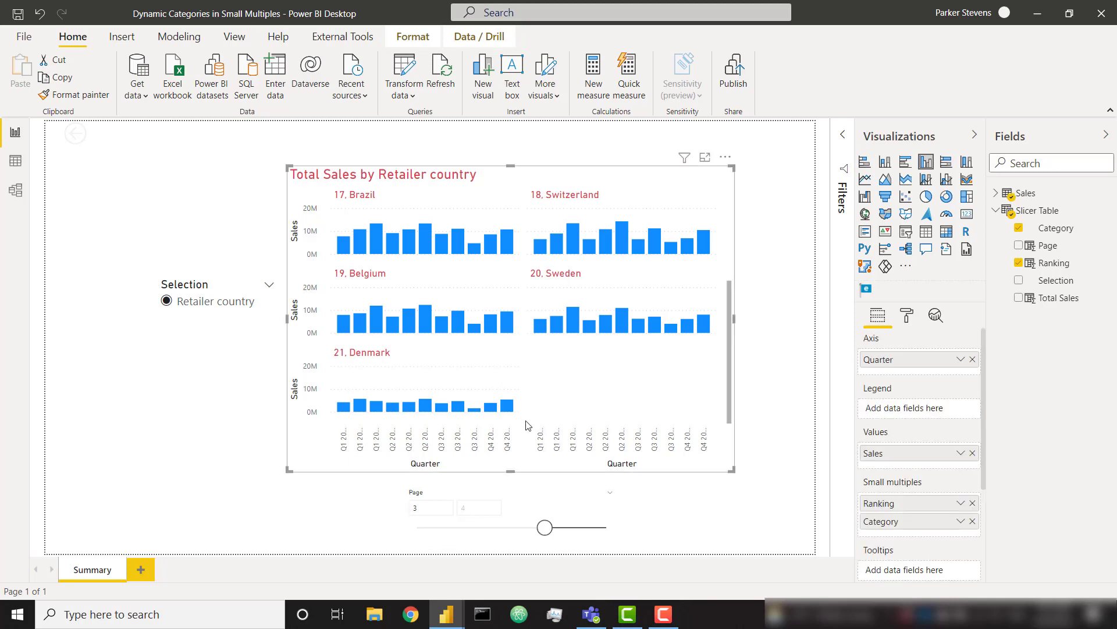
pyautogui.click(586, 201)
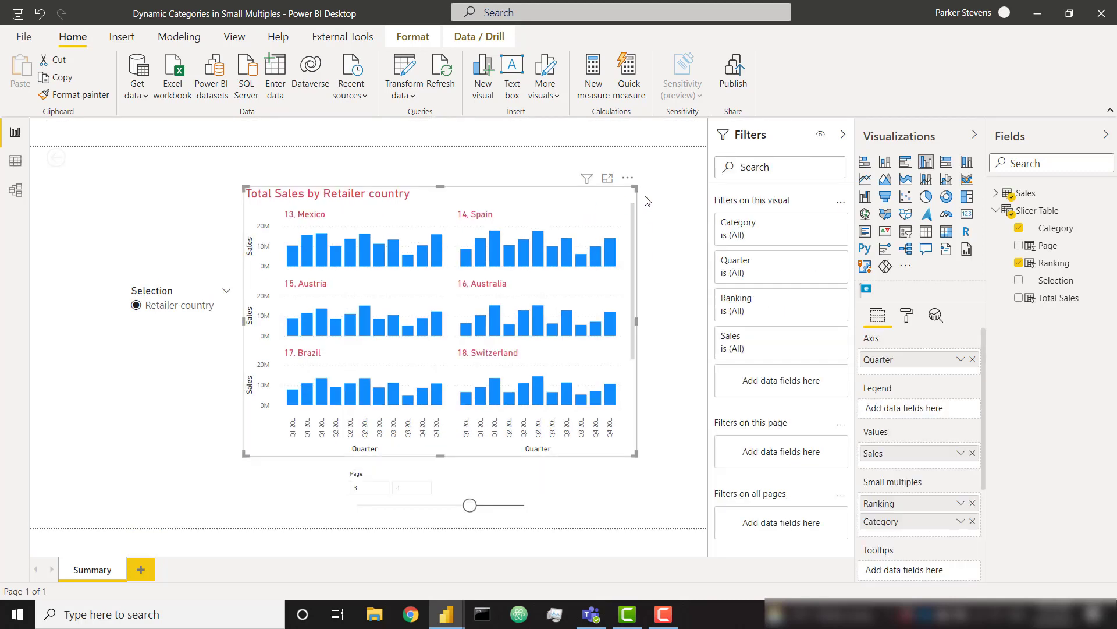
pyautogui.click(820, 223)
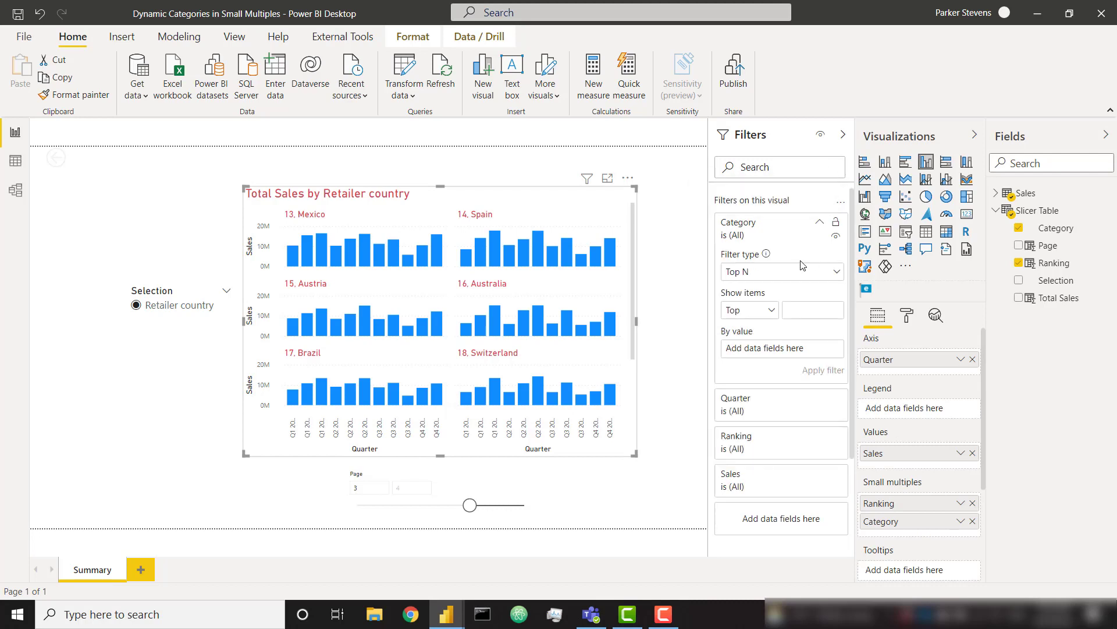
pyautogui.click(785, 273)
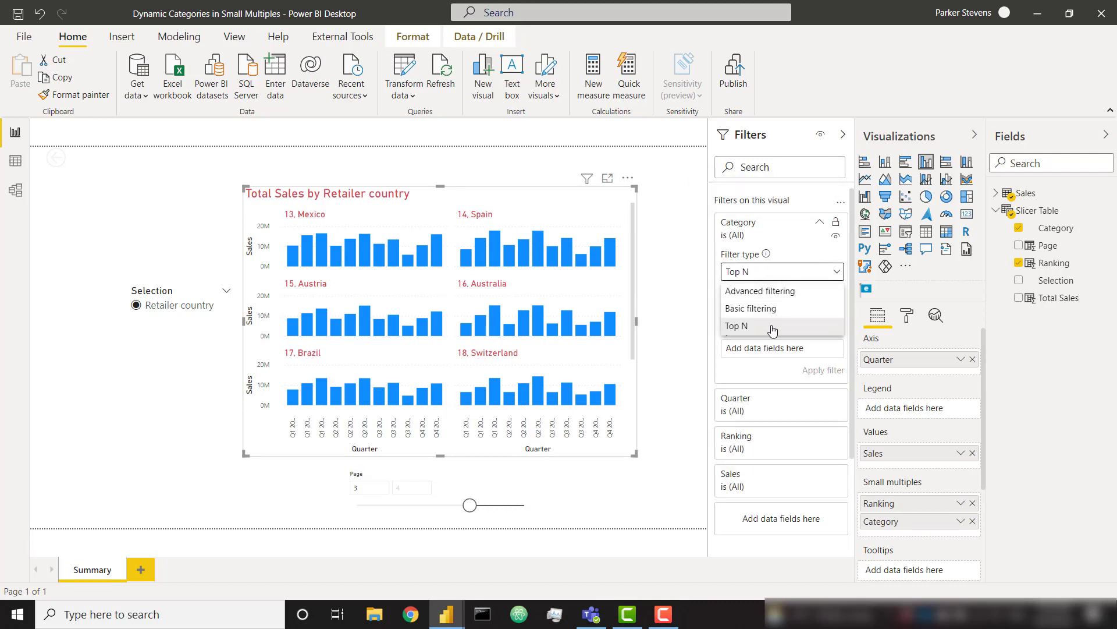
pyautogui.click(773, 327)
pyautogui.click(767, 310)
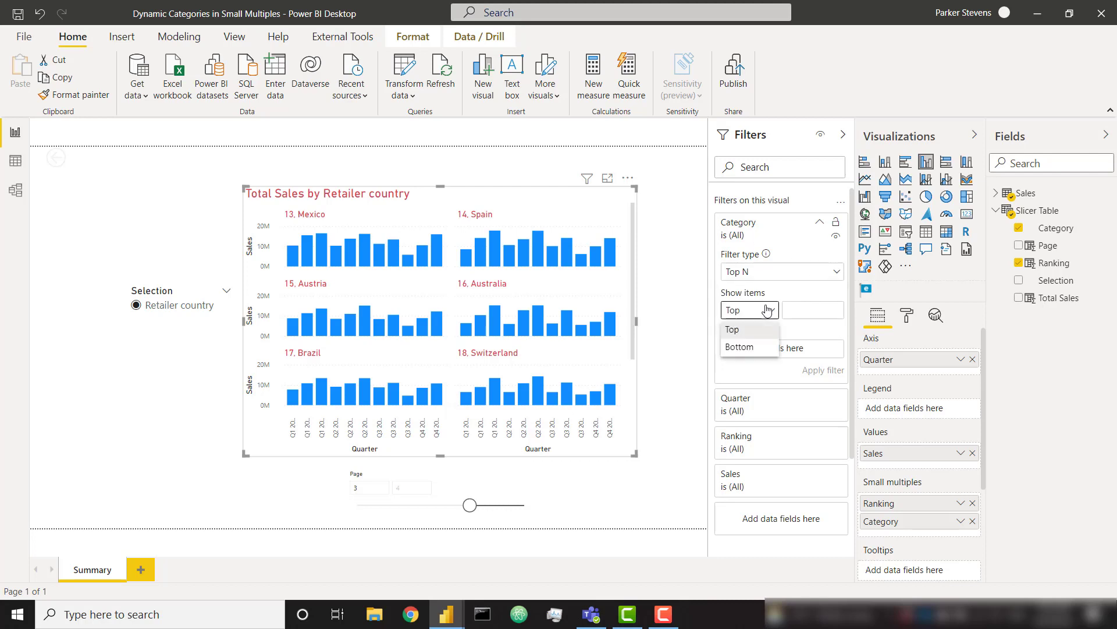
pyautogui.click(765, 347)
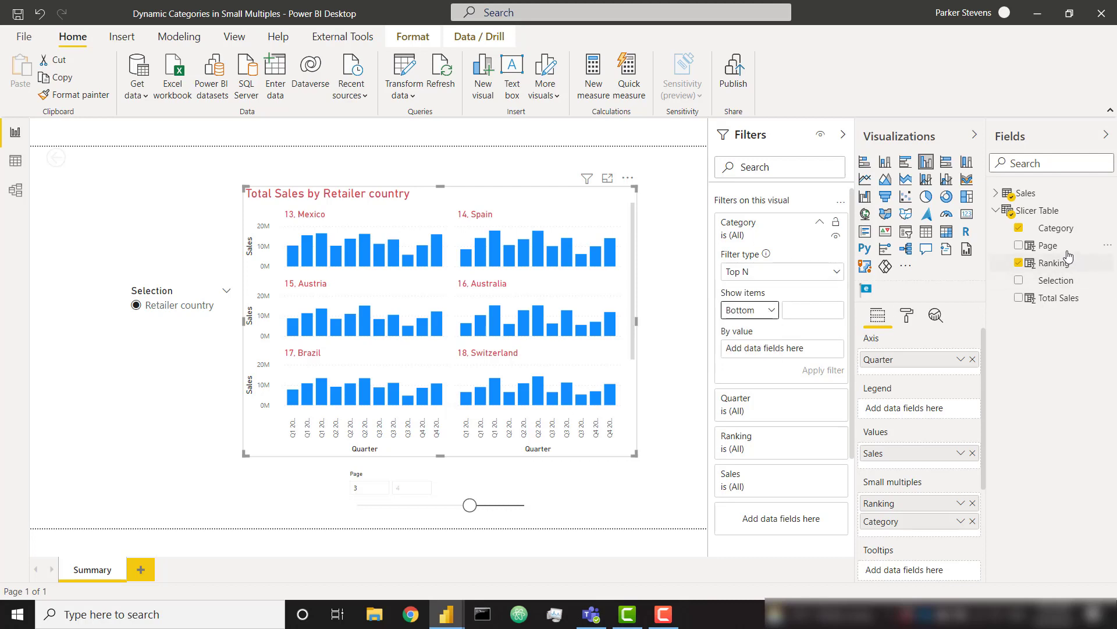
# Step: Filter Category to the bottom 6 by Ranking, then slide the Page slicer from 1 to 2
pyautogui.moveTo(1059, 267); pyautogui.dragTo(756, 349)
pyautogui.click(804, 313)
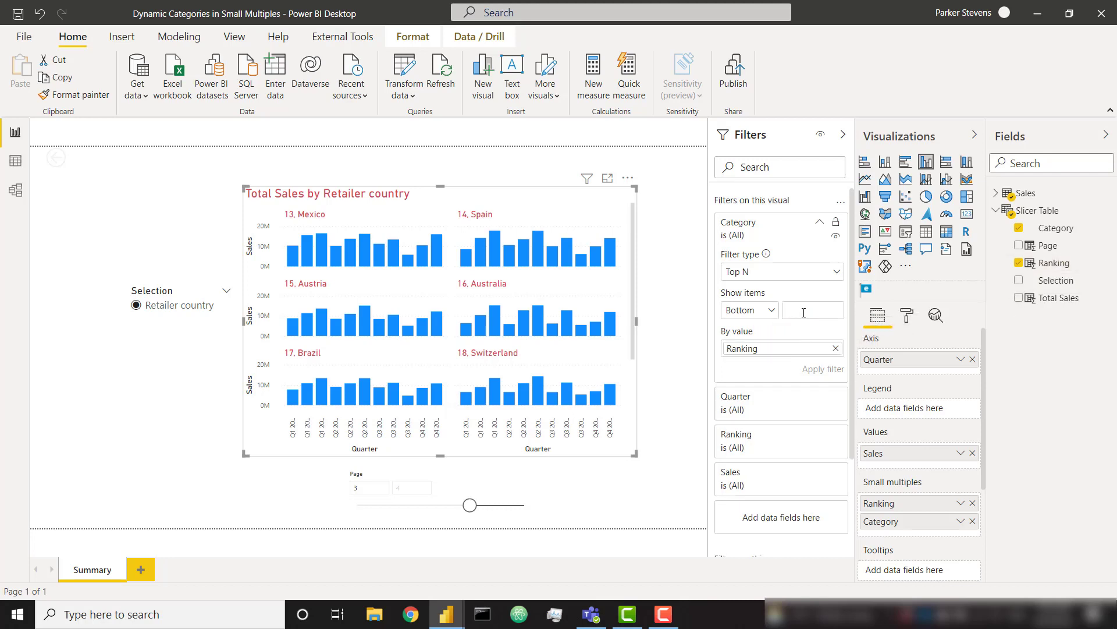
pyautogui.write('6')
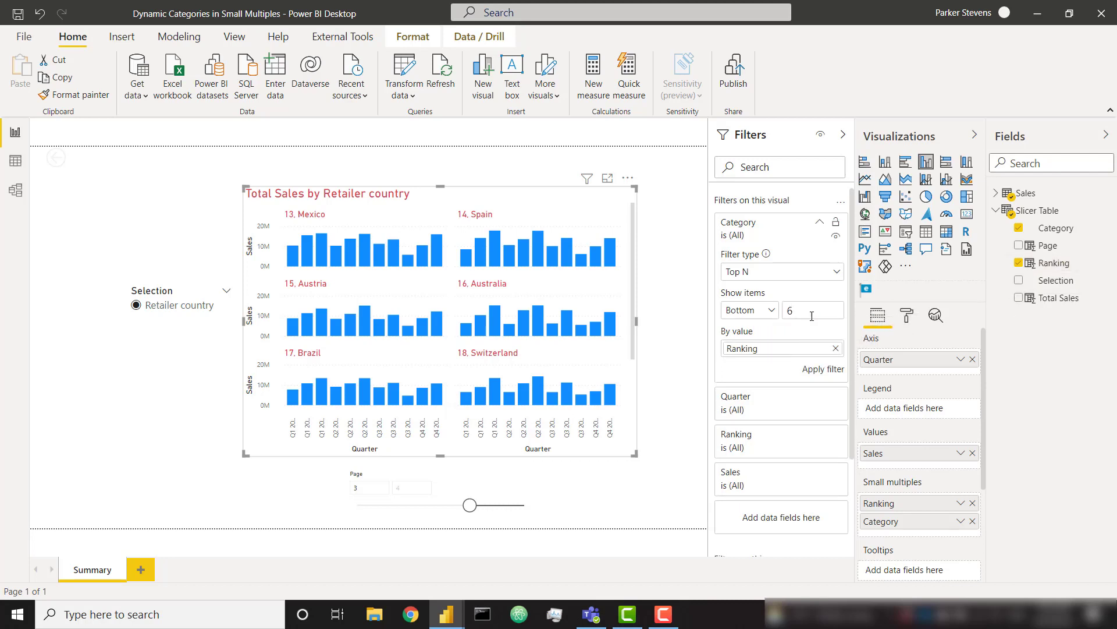
pyautogui.click(823, 371)
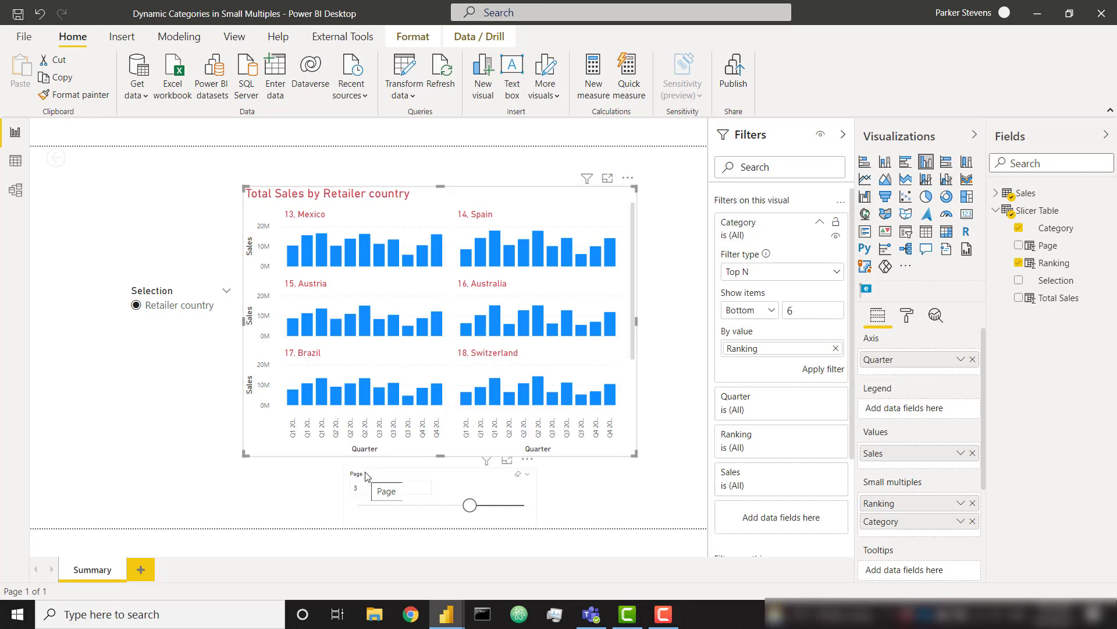
pyautogui.click(834, 371)
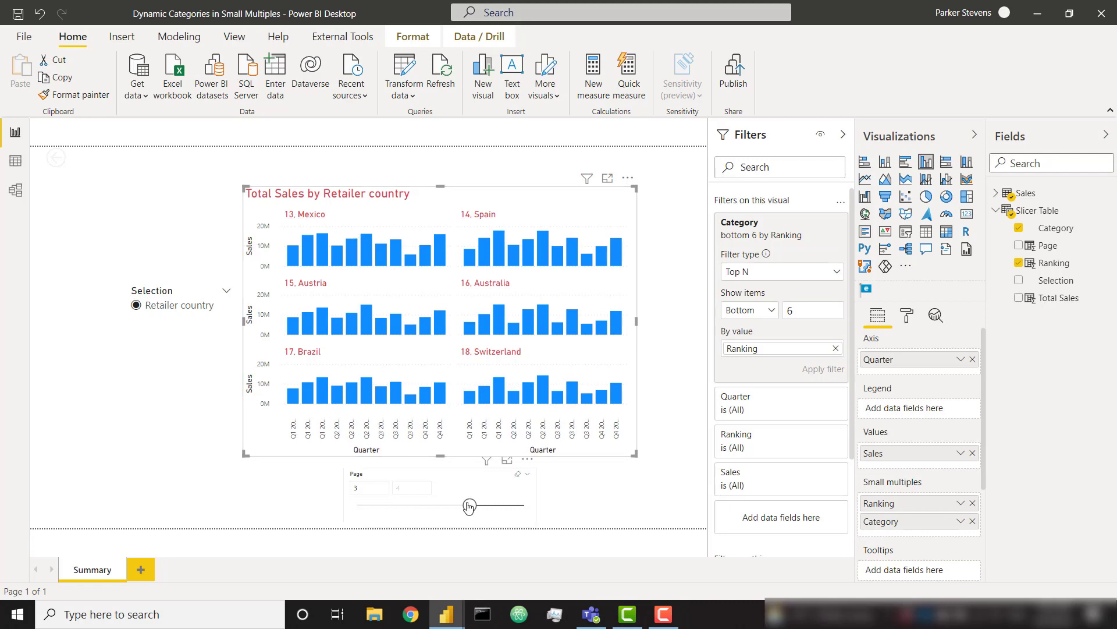
pyautogui.moveTo(470, 506); pyautogui.dragTo(357, 506)
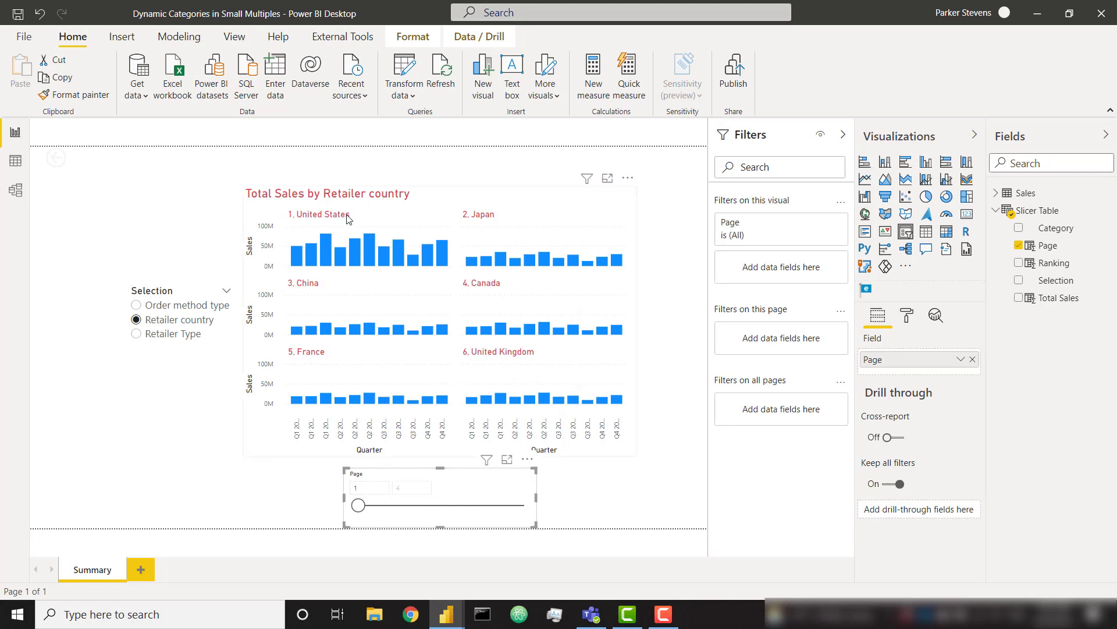
pyautogui.moveTo(358, 506); pyautogui.dragTo(395, 511)
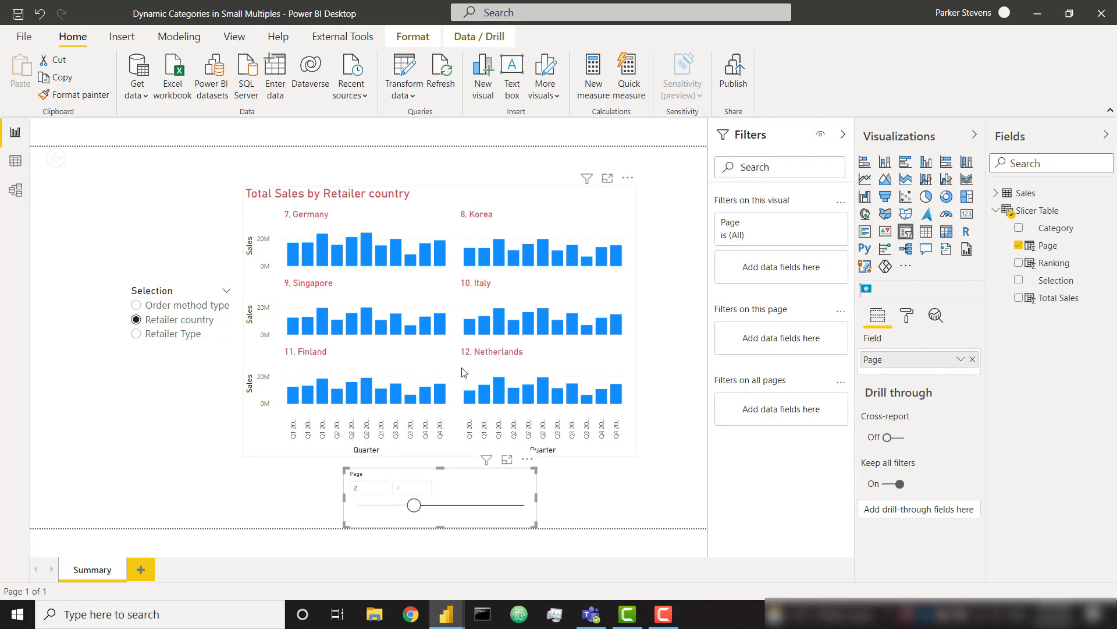
# Step: In Edit interactions, set Page to None on Selection and Selection to Filter on Page
pyautogui.click(422, 42)
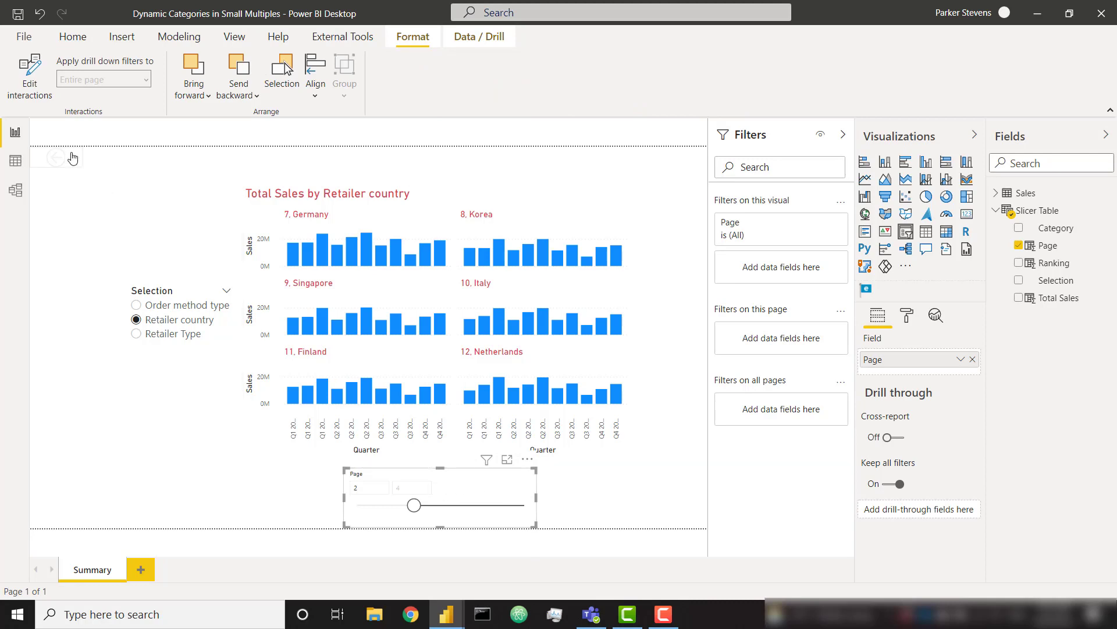
pyautogui.click(32, 61)
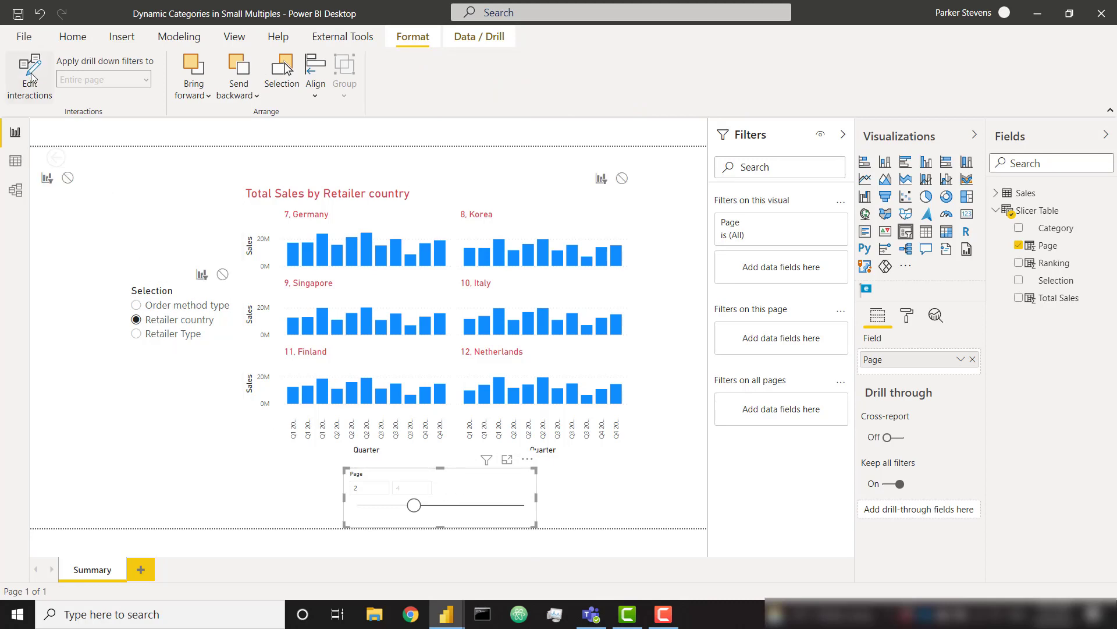
pyautogui.click(222, 273)
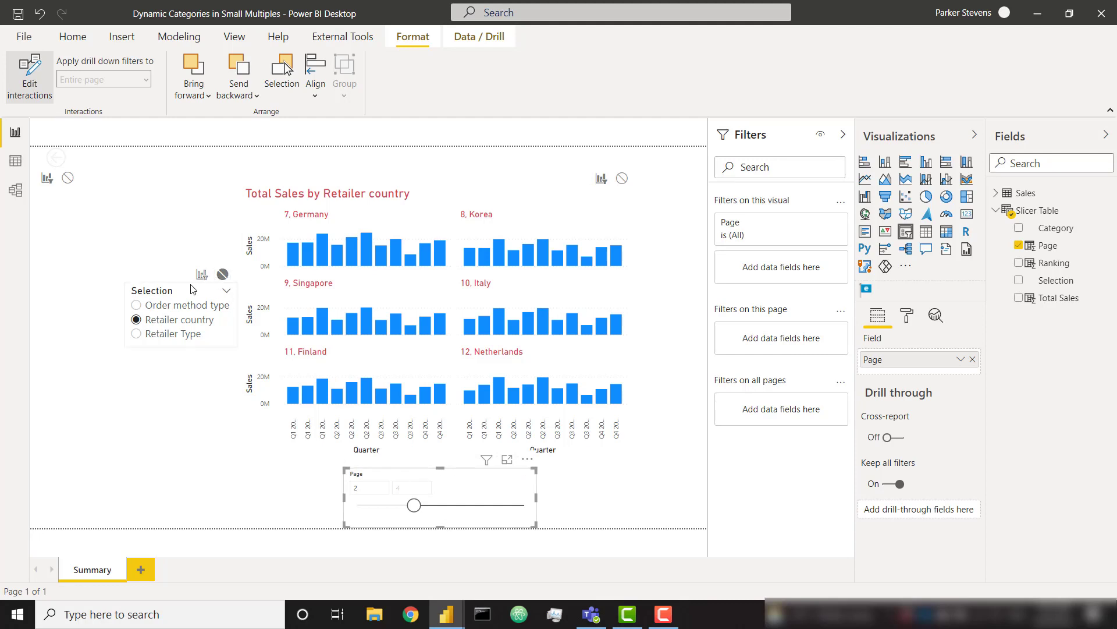
pyautogui.click(193, 289)
pyautogui.click(499, 462)
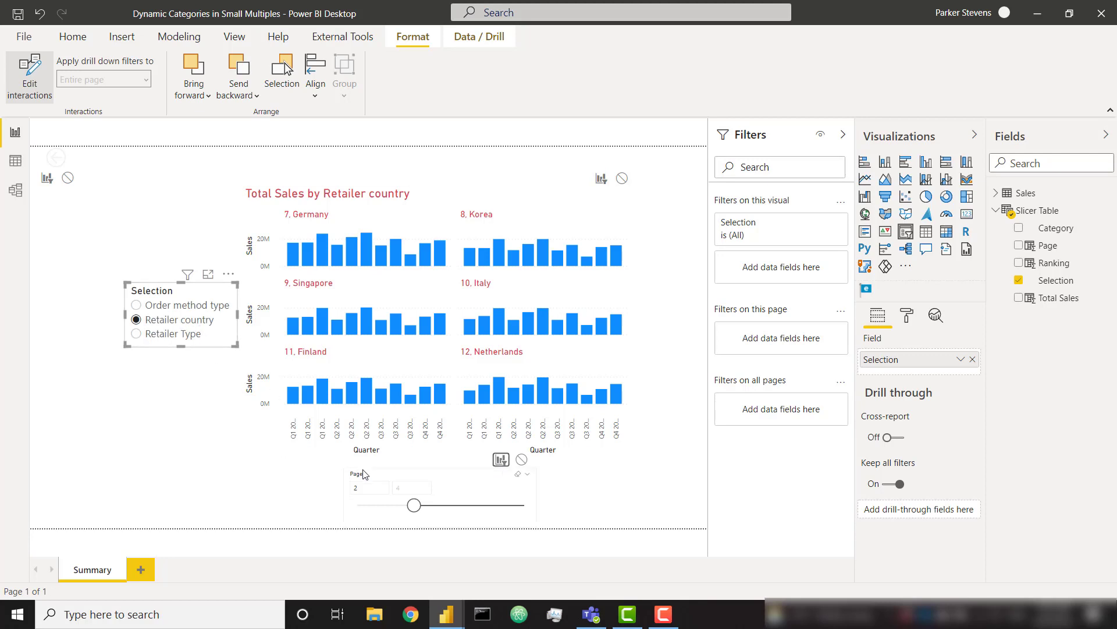
# Step: Switch the categories to Retailer Type and return the Page slicer to page 1
pyautogui.click(184, 340)
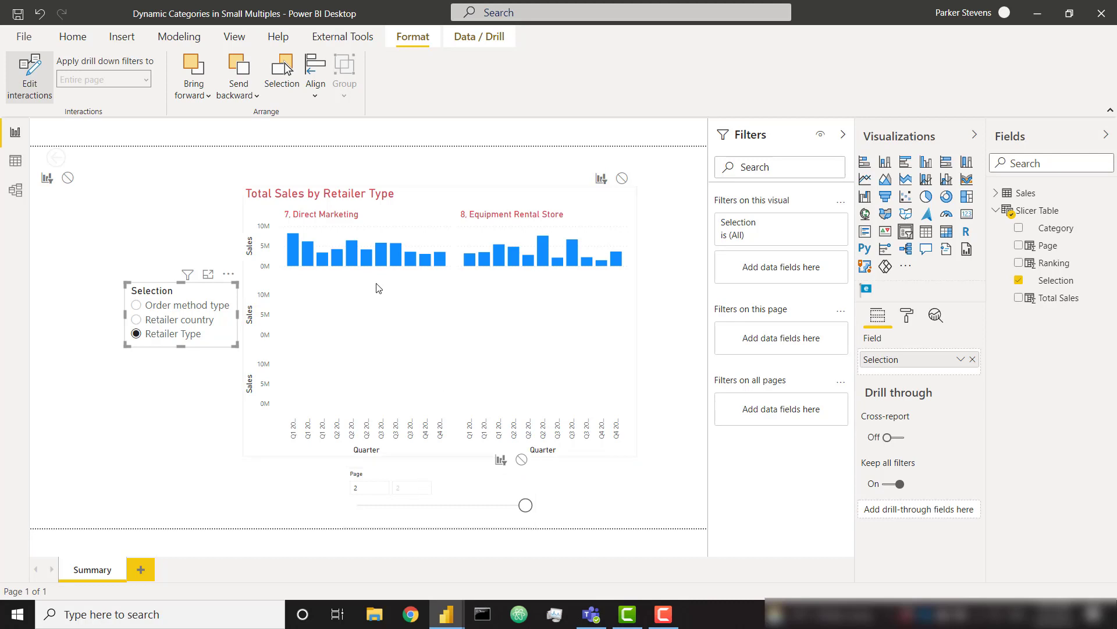
pyautogui.click(471, 474)
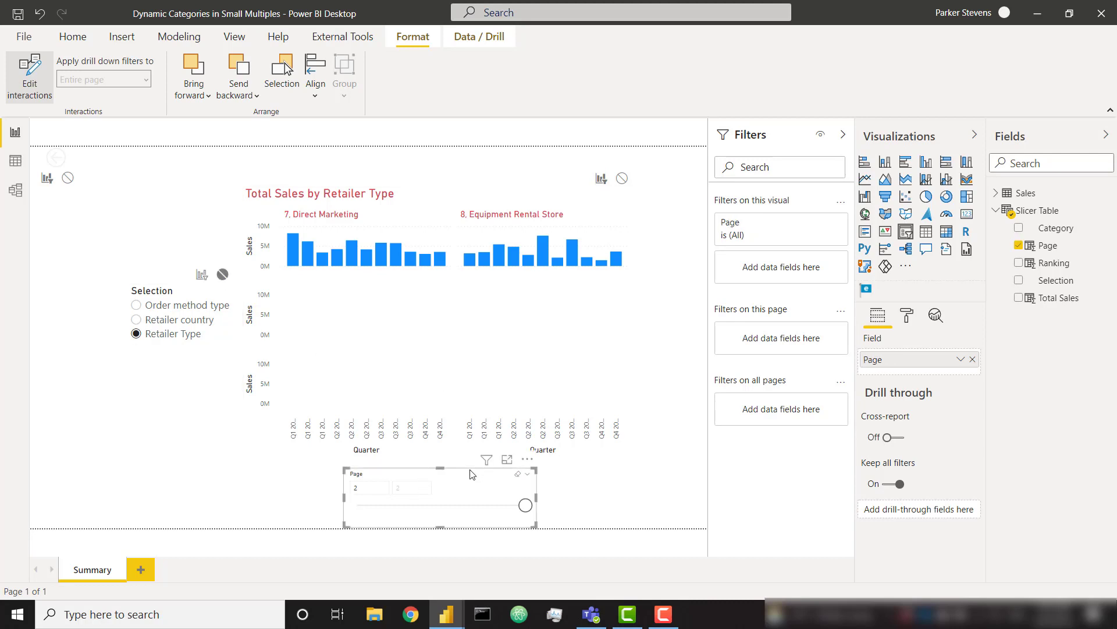
pyautogui.click(31, 74)
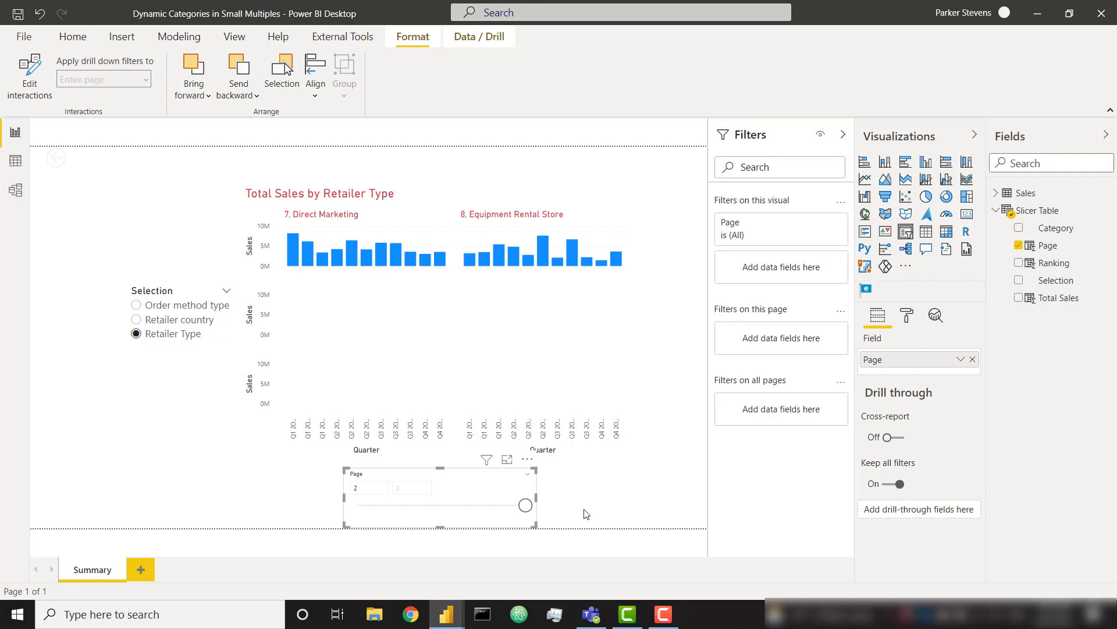
pyautogui.moveTo(526, 505); pyautogui.dragTo(358, 505)
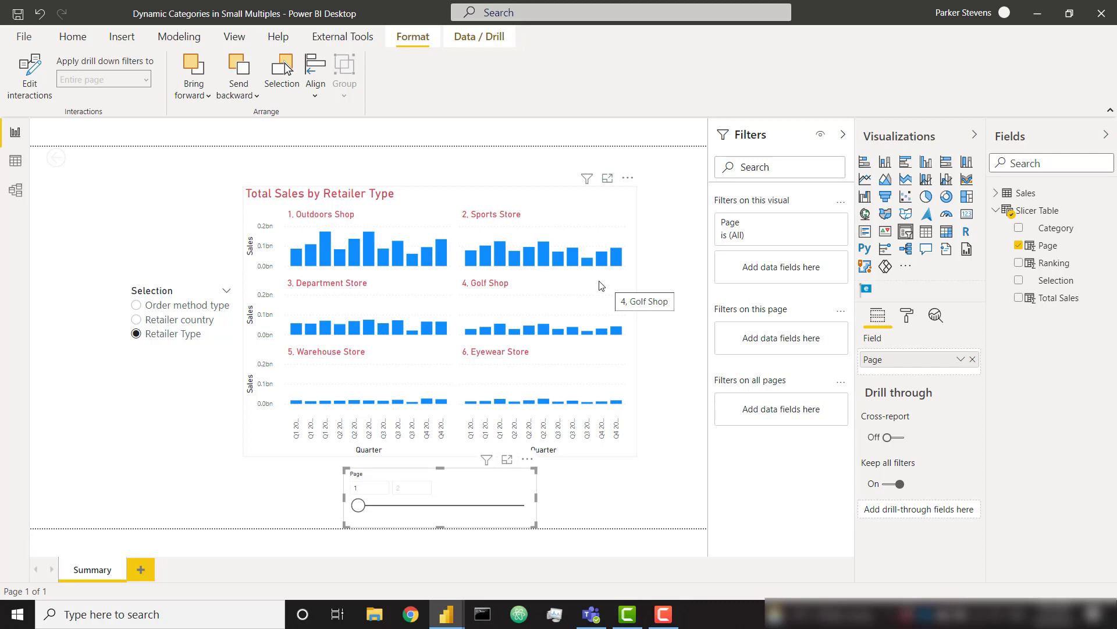
# Step: Collapse the Filters pane and test the Page slider, leaving it on page 1
pyautogui.click(844, 137)
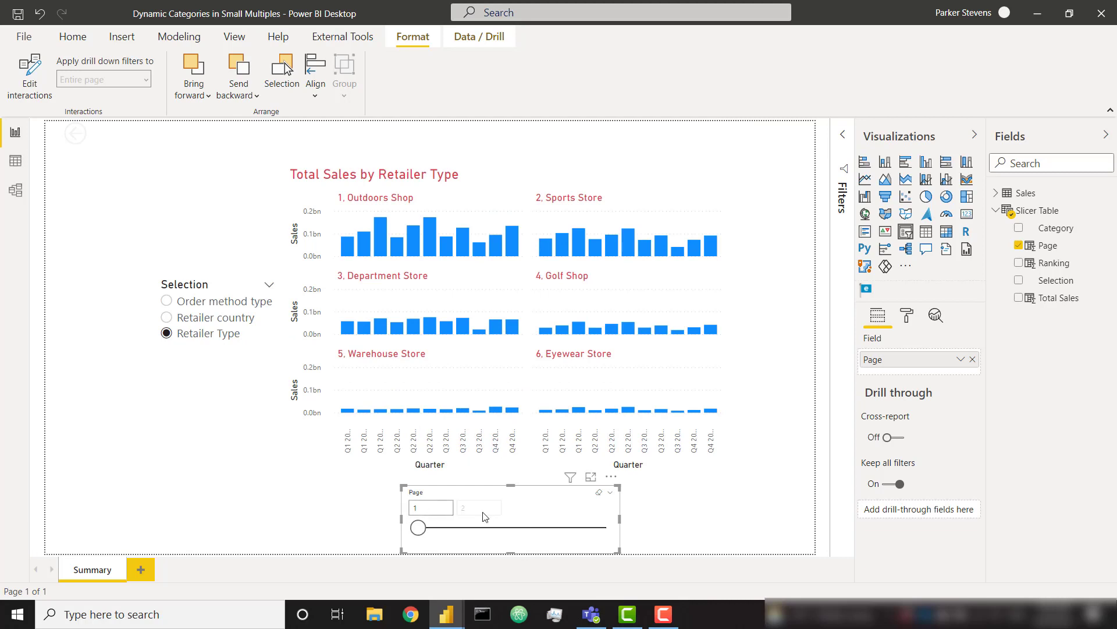
pyautogui.click(610, 492)
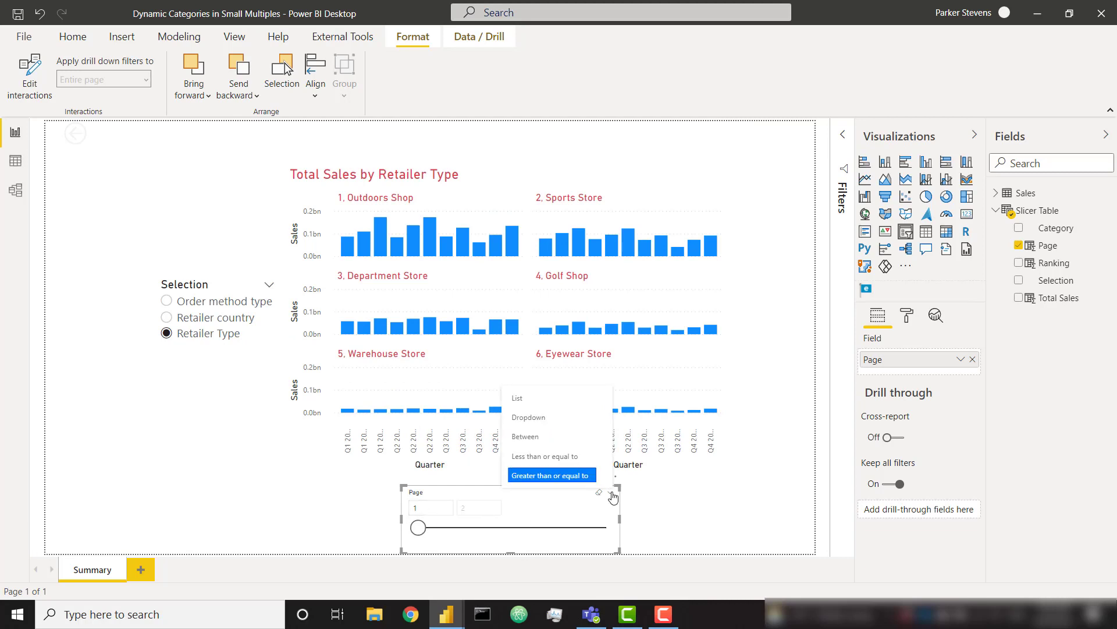
pyautogui.click(520, 516)
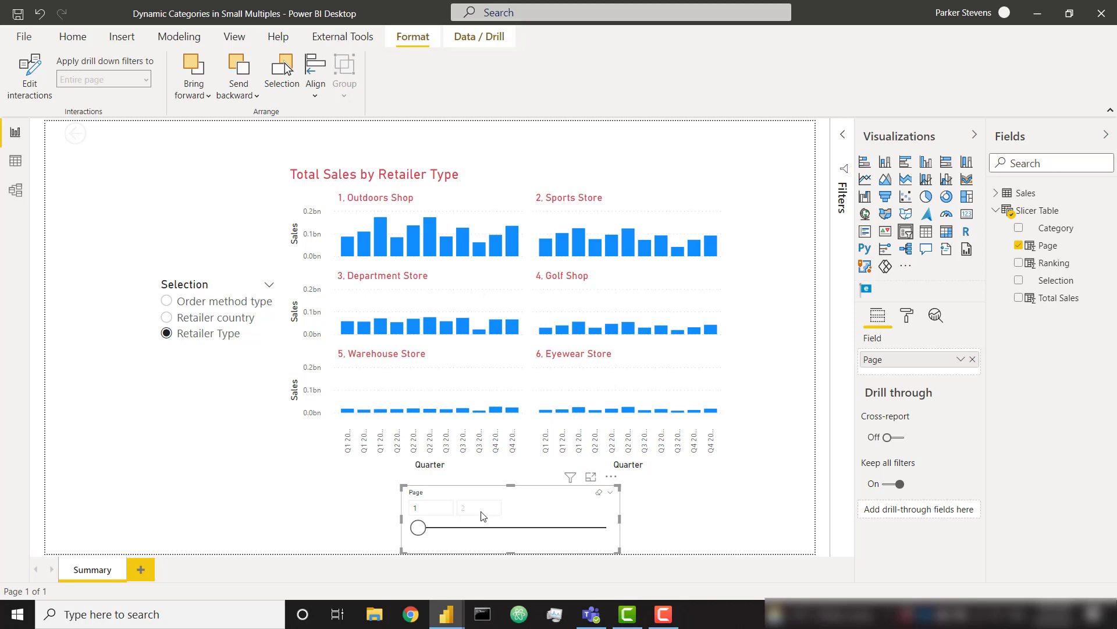
pyautogui.click(467, 502)
pyautogui.press('BackSpace')
pyautogui.moveTo(419, 527)
pyautogui.mouseDown()
pyautogui.moveTo(606, 528)
pyautogui.moveTo(419, 527)
pyautogui.mouseUp()
# Step: Import the Play Axis custom visual by searching 'play axis' in Get more visuals
pyautogui.click(906, 266)
pyautogui.press('Escape')
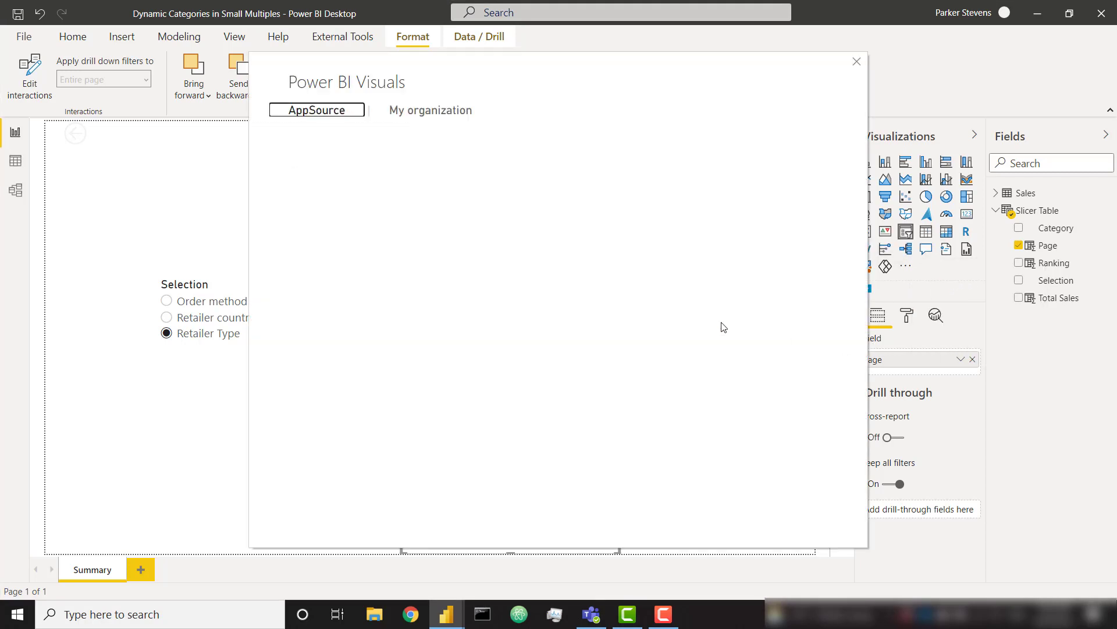
pyautogui.click(342, 172)
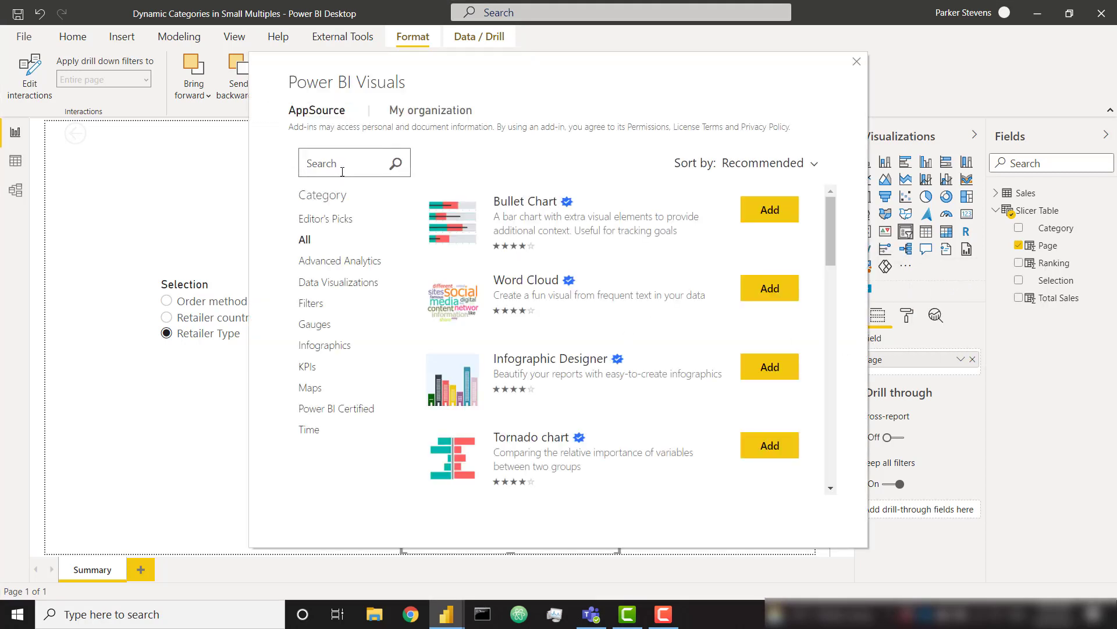
pyautogui.write('play axis')
pyautogui.press('Return')
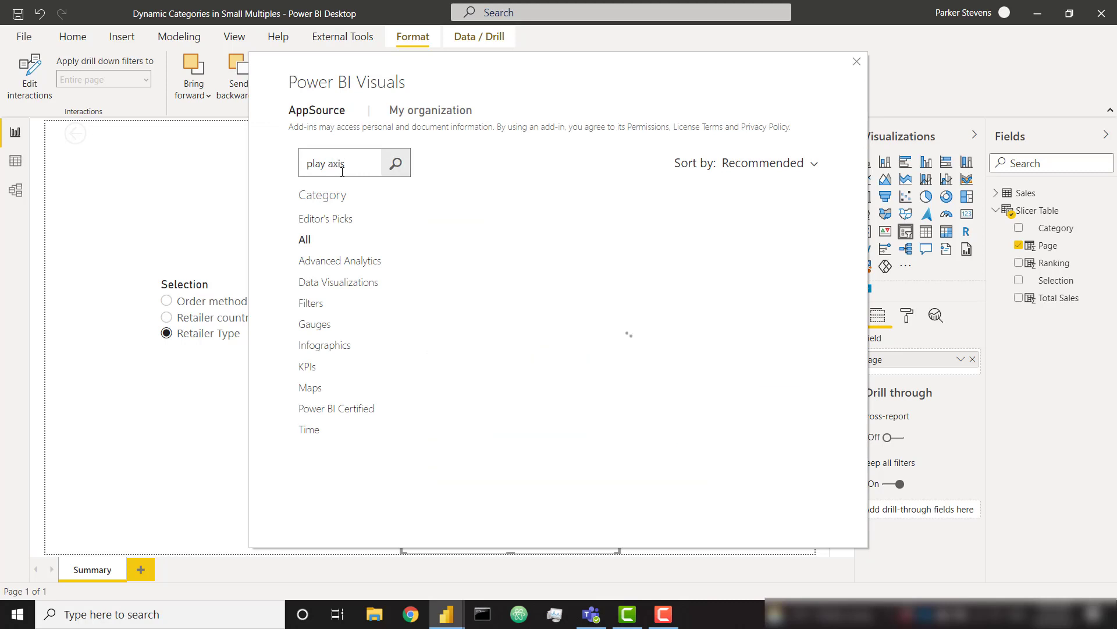
pyautogui.click(754, 210)
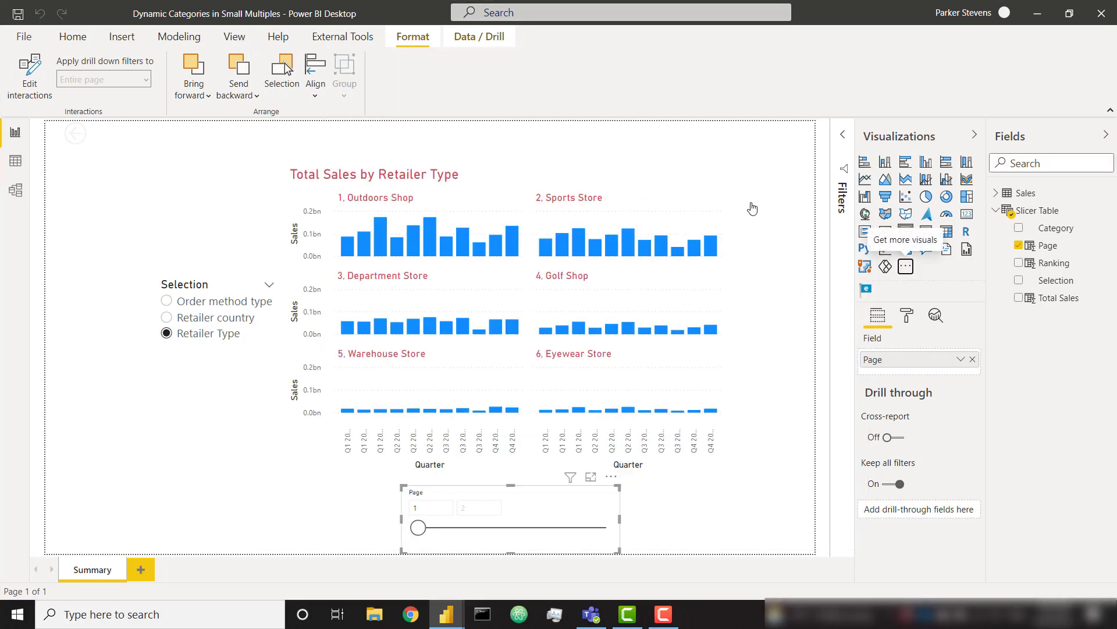
pyautogui.click(682, 328)
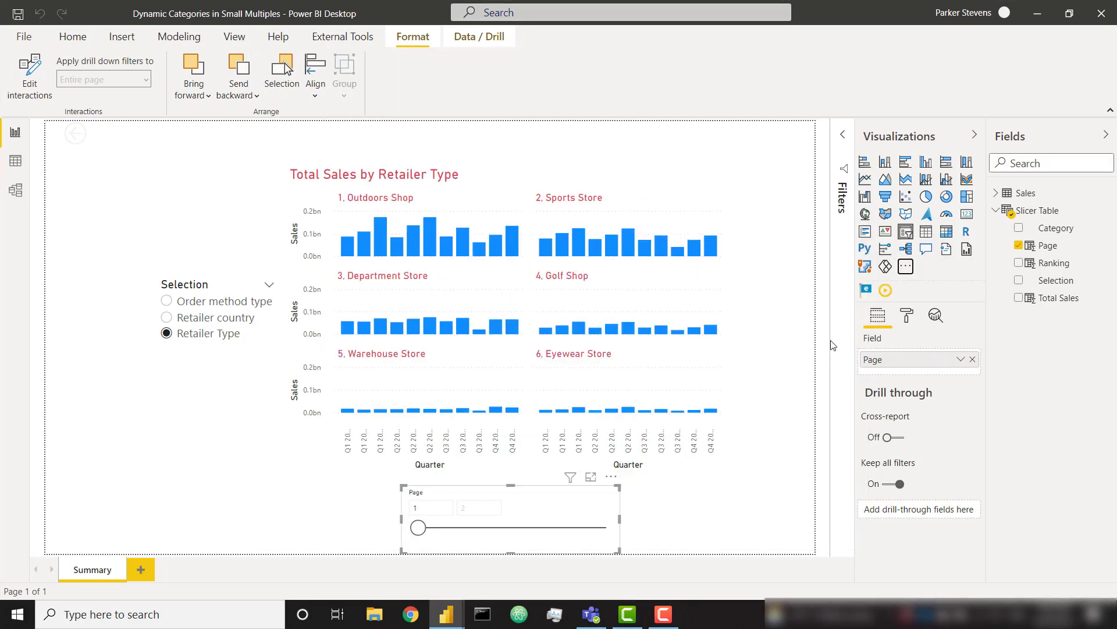
# Step: Convert the Page slicer into a Play Axis and make it filter the small multiples chart
pyautogui.click(885, 290)
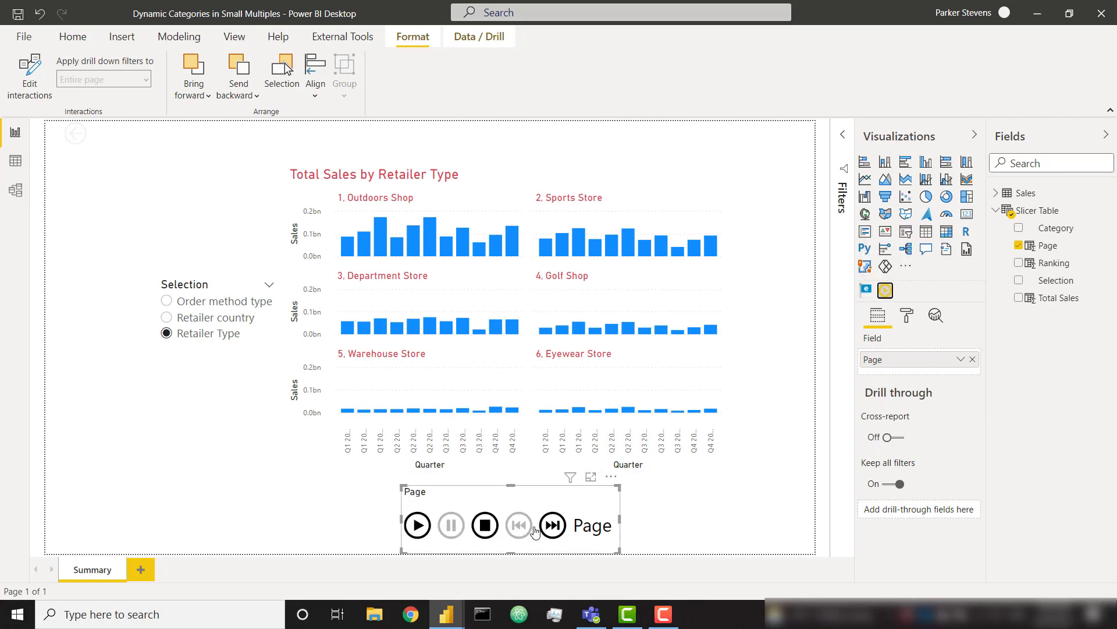
pyautogui.click(553, 527)
pyautogui.click(553, 526)
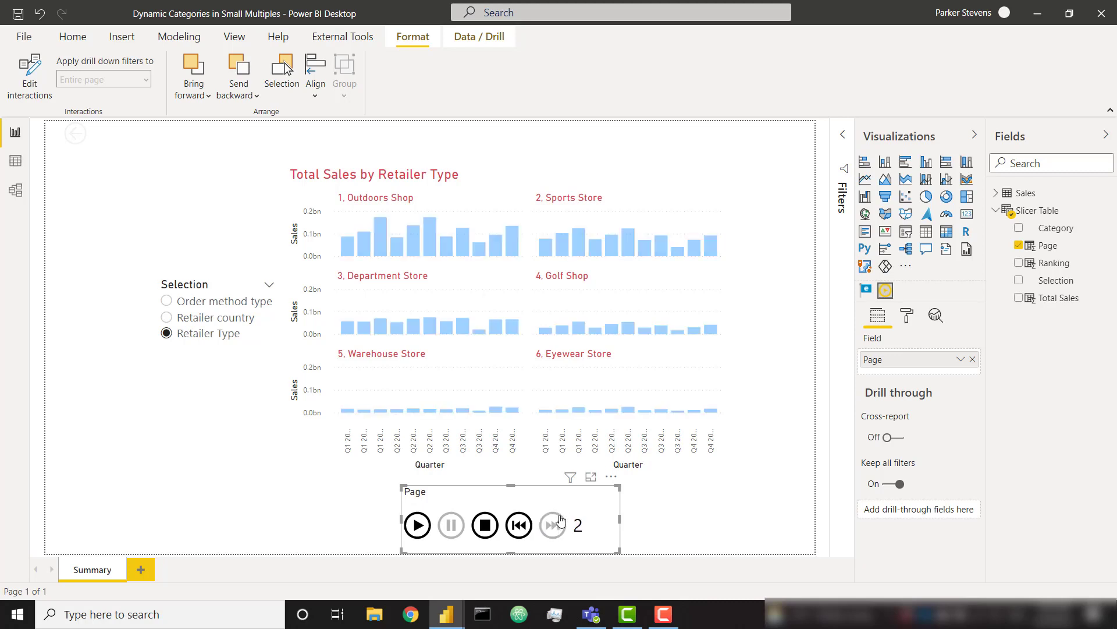
pyautogui.click(51, 78)
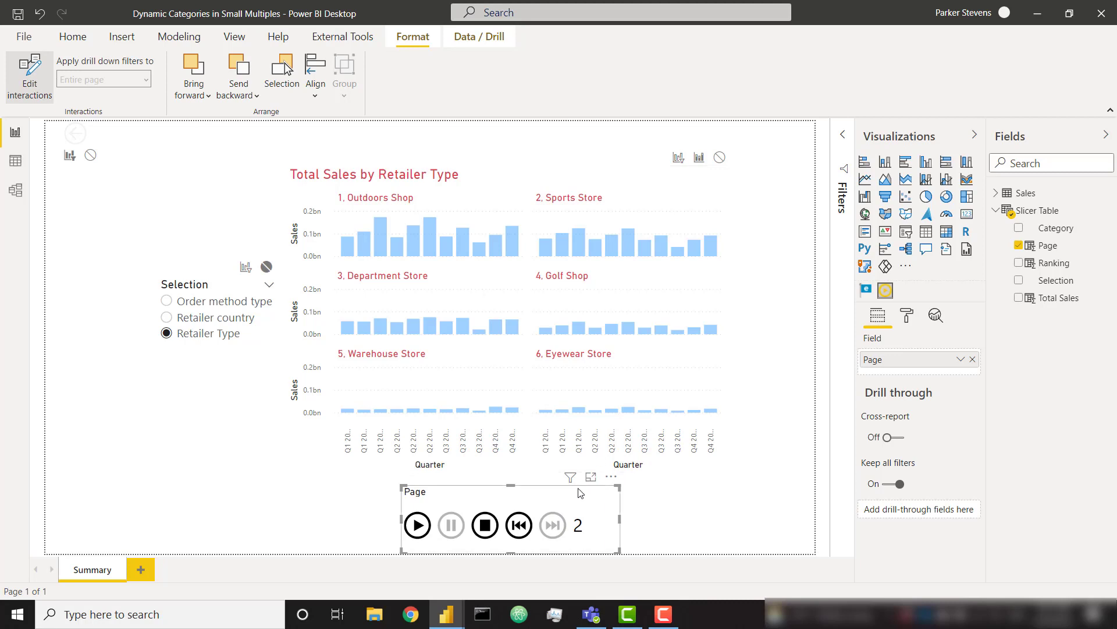
pyautogui.click(678, 157)
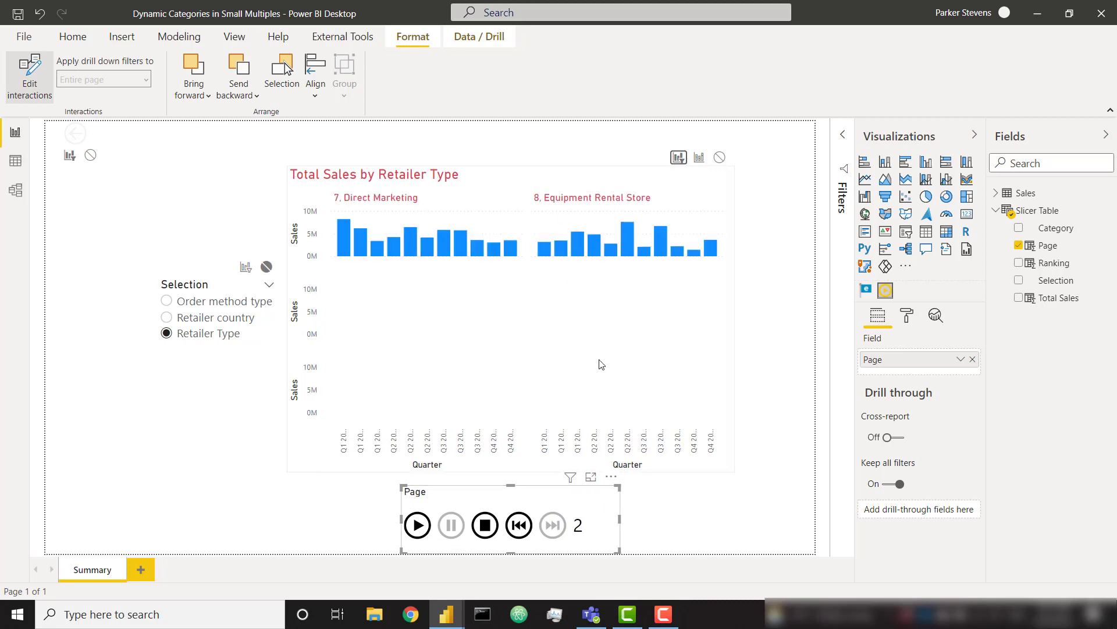
# Step: Switch categories to Retailer country and step the play axis through all four pages, back to 1
pyautogui.click(519, 528)
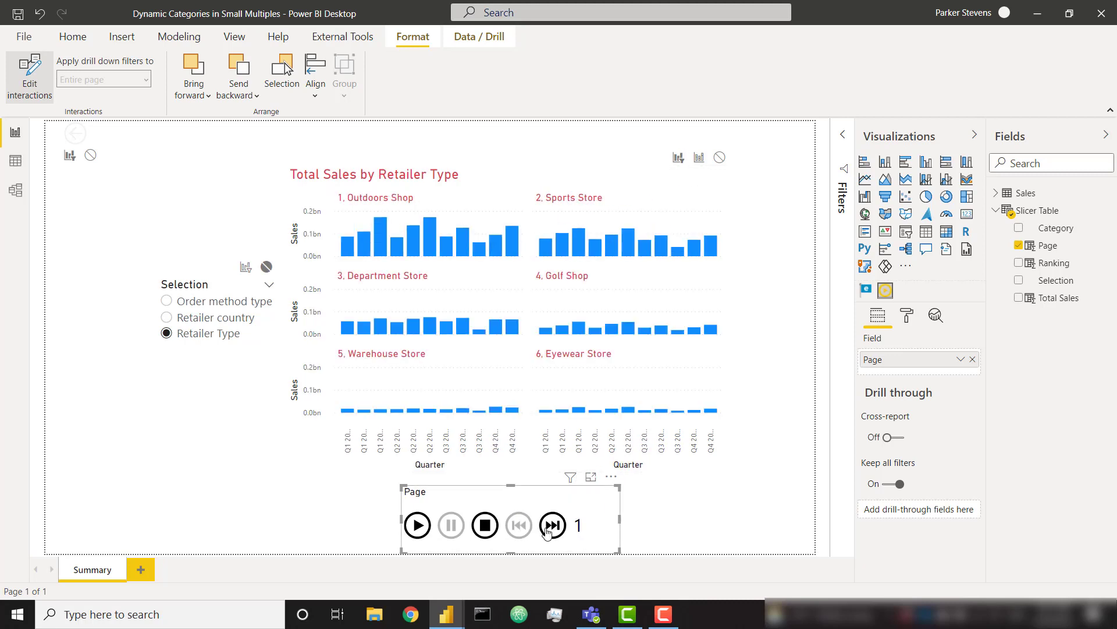
pyautogui.click(553, 525)
pyautogui.click(519, 525)
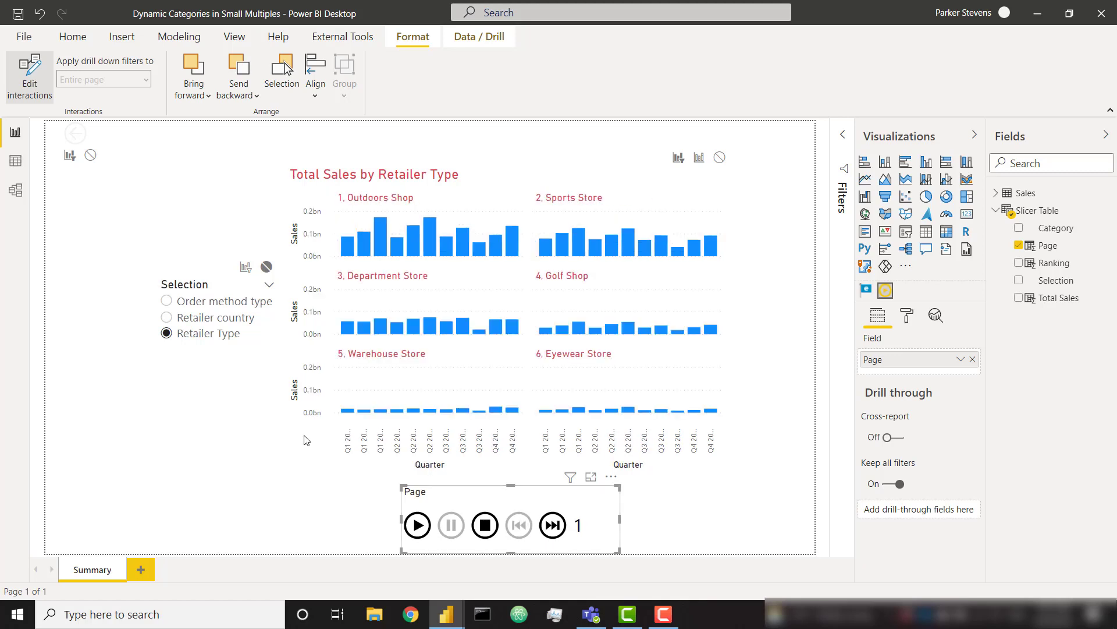
pyautogui.click(220, 320)
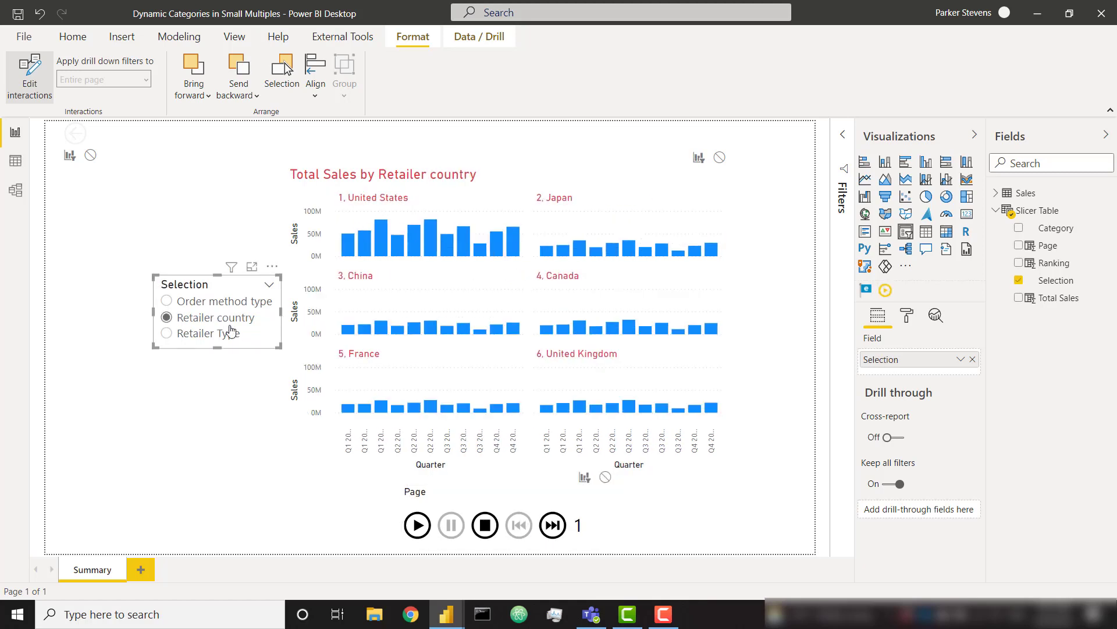
pyautogui.click(551, 527)
pyautogui.click(552, 526)
pyautogui.click(552, 527)
pyautogui.click(518, 526)
pyautogui.click(519, 526)
pyautogui.click(519, 526)
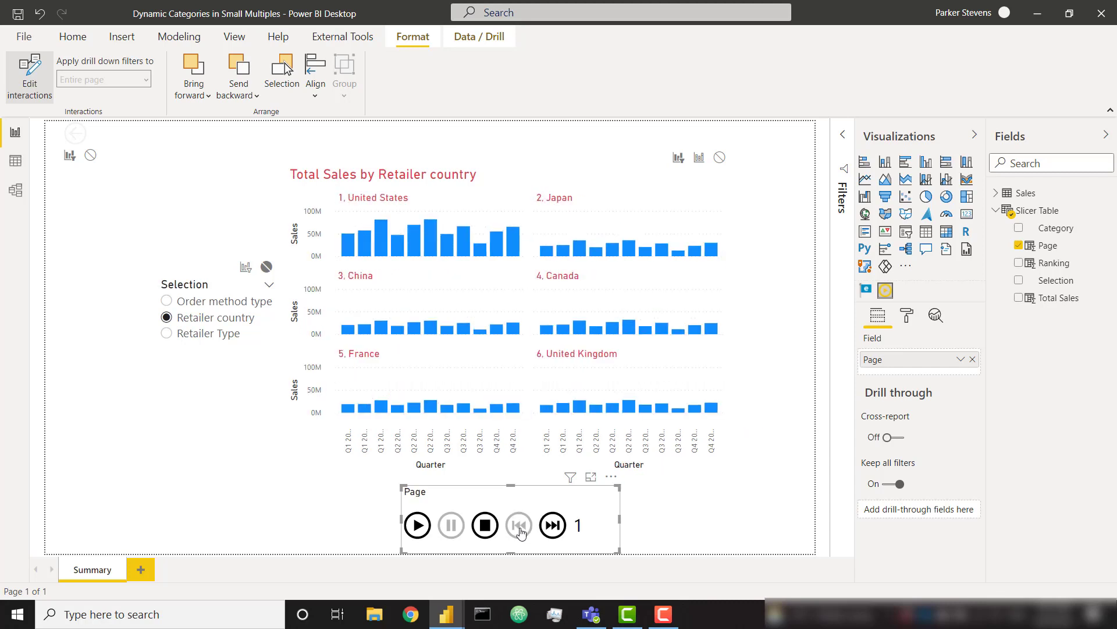